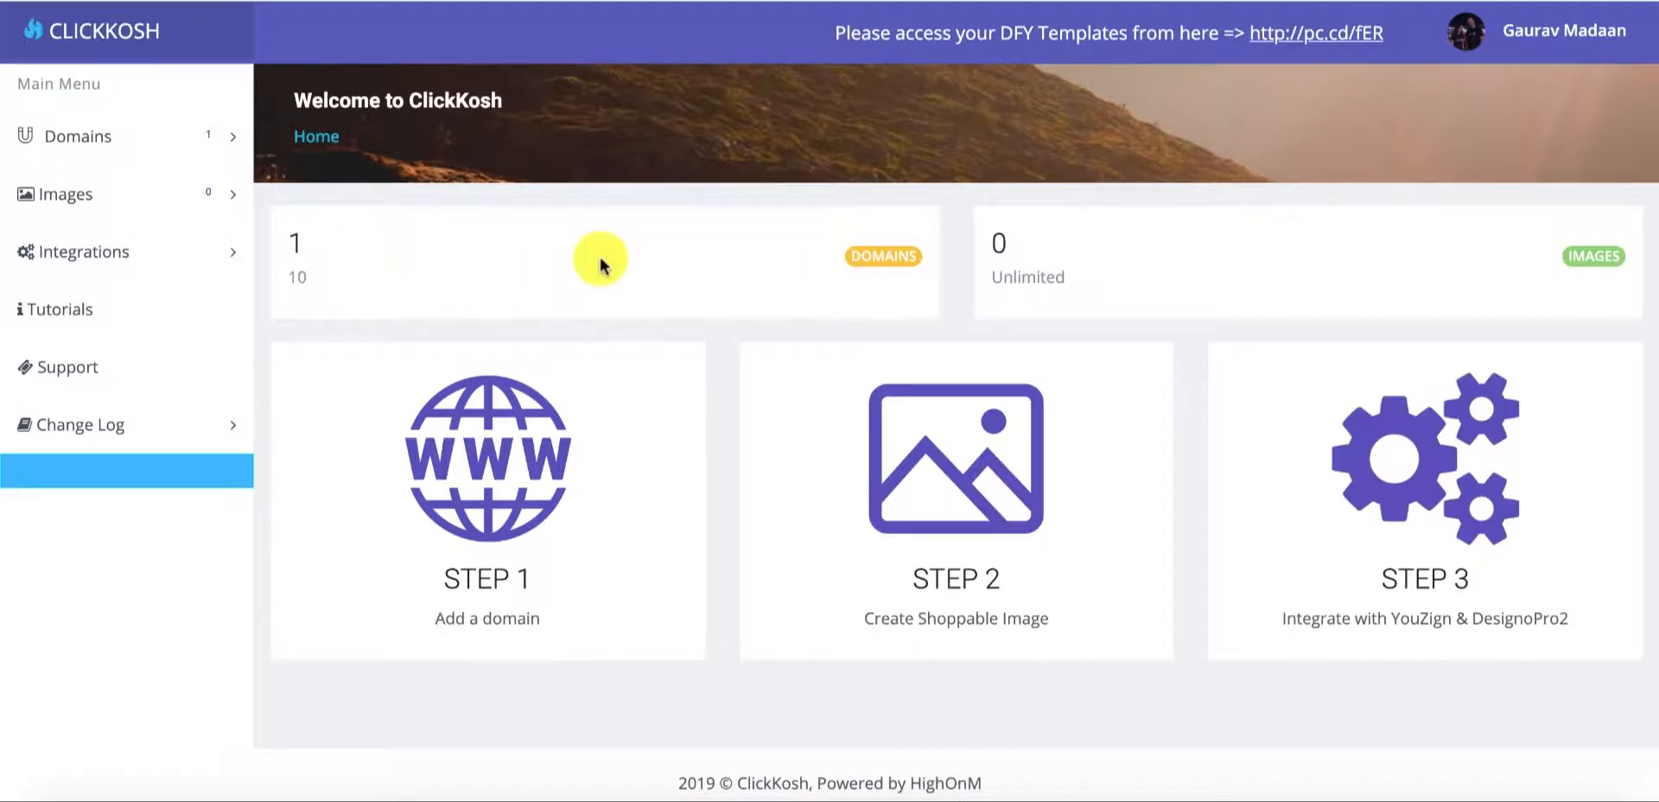
Step: Review the registered domains and the form for adding a new domain, ending on the domain list
left_click_drag(993, 267, 1149, 281)
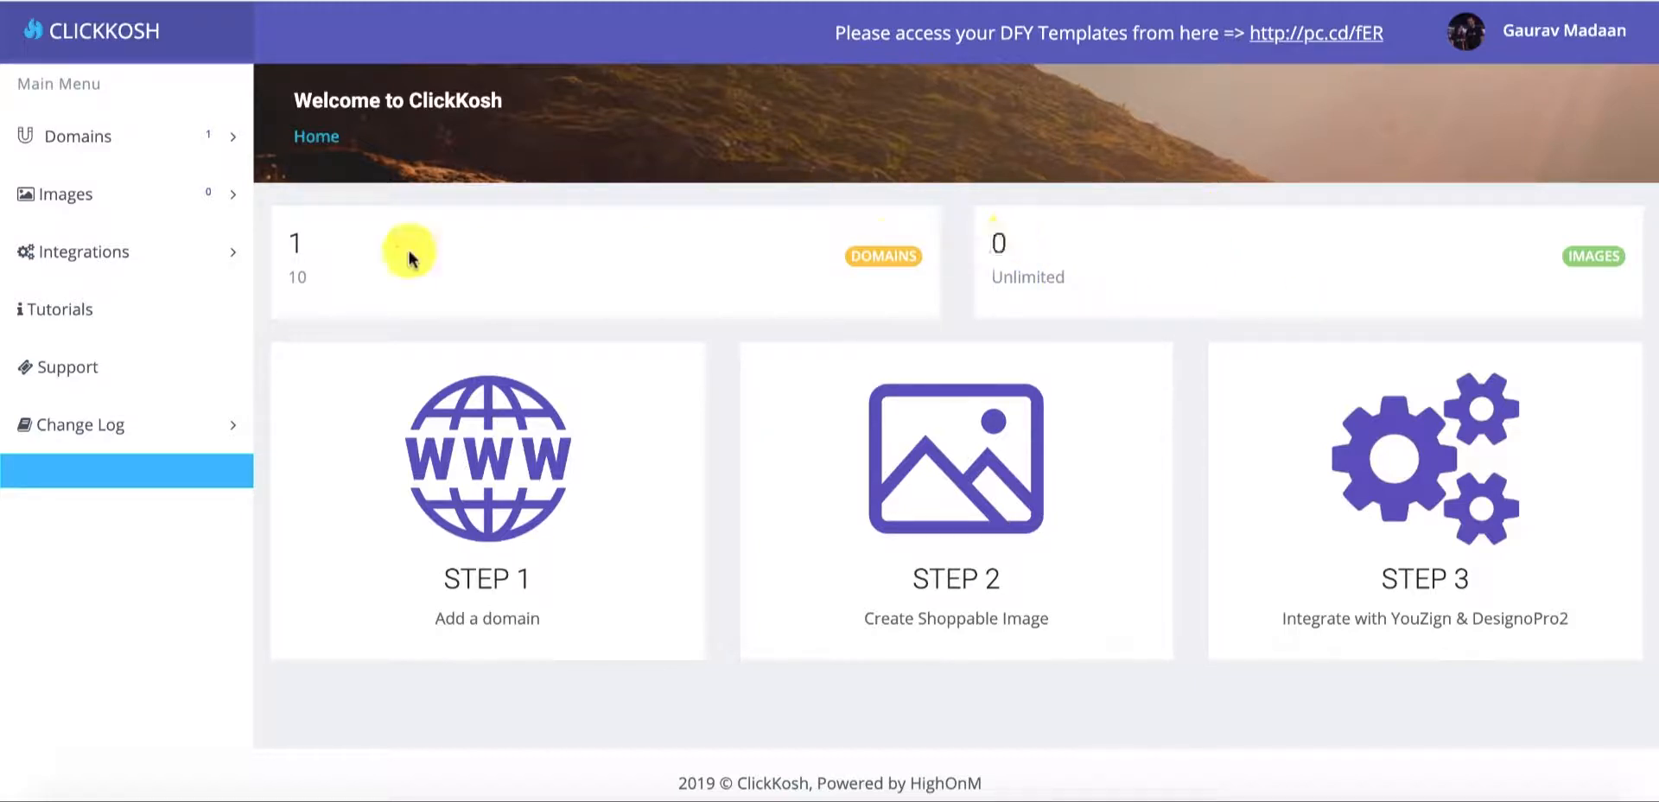
left_click(138, 136)
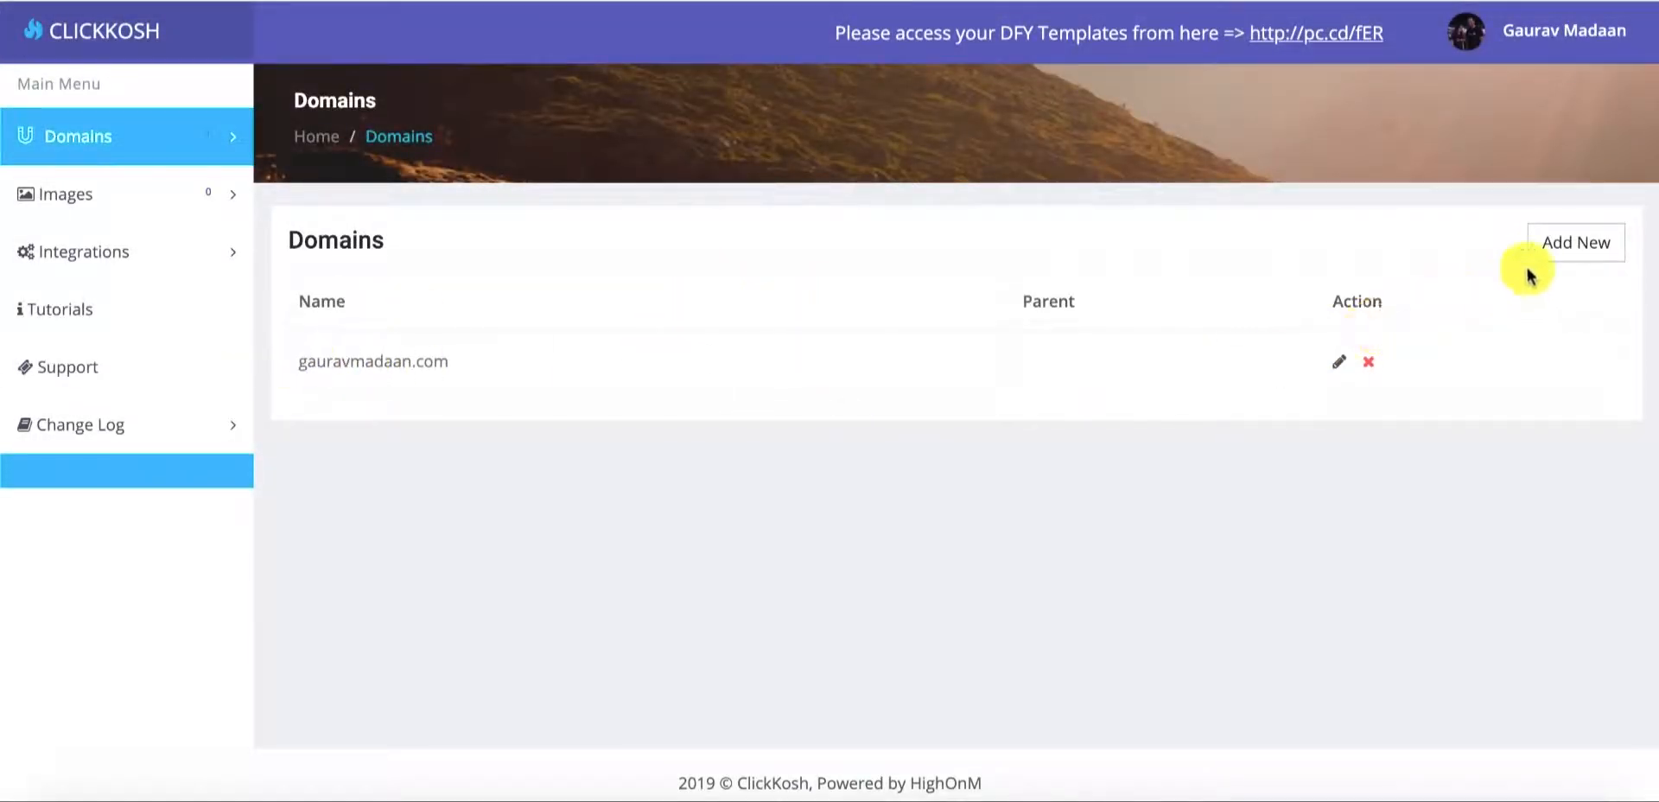
left_click(1549, 250)
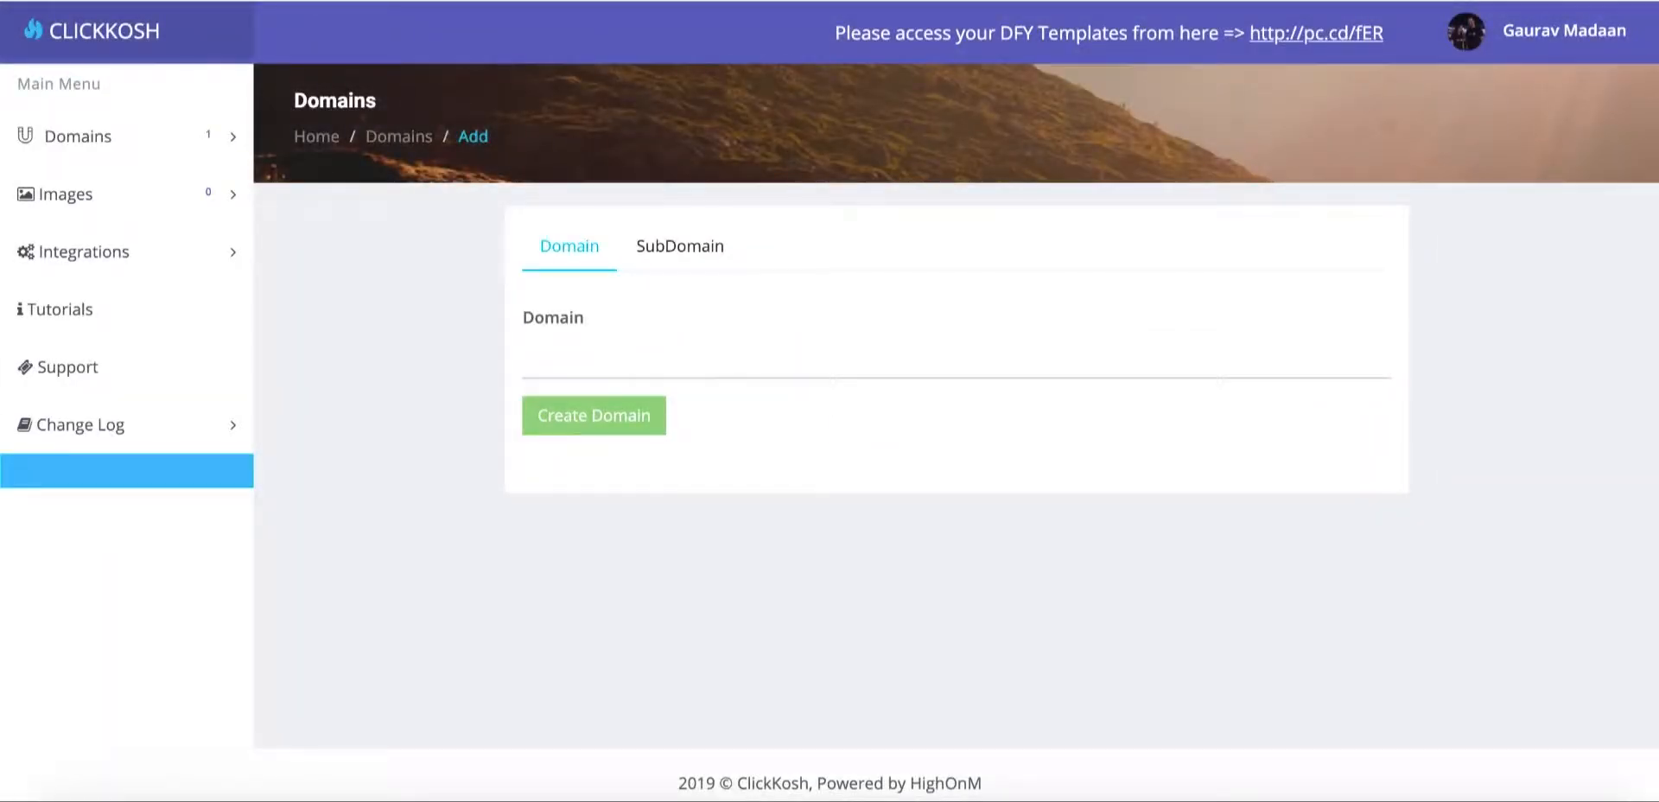
key("alt+Left")
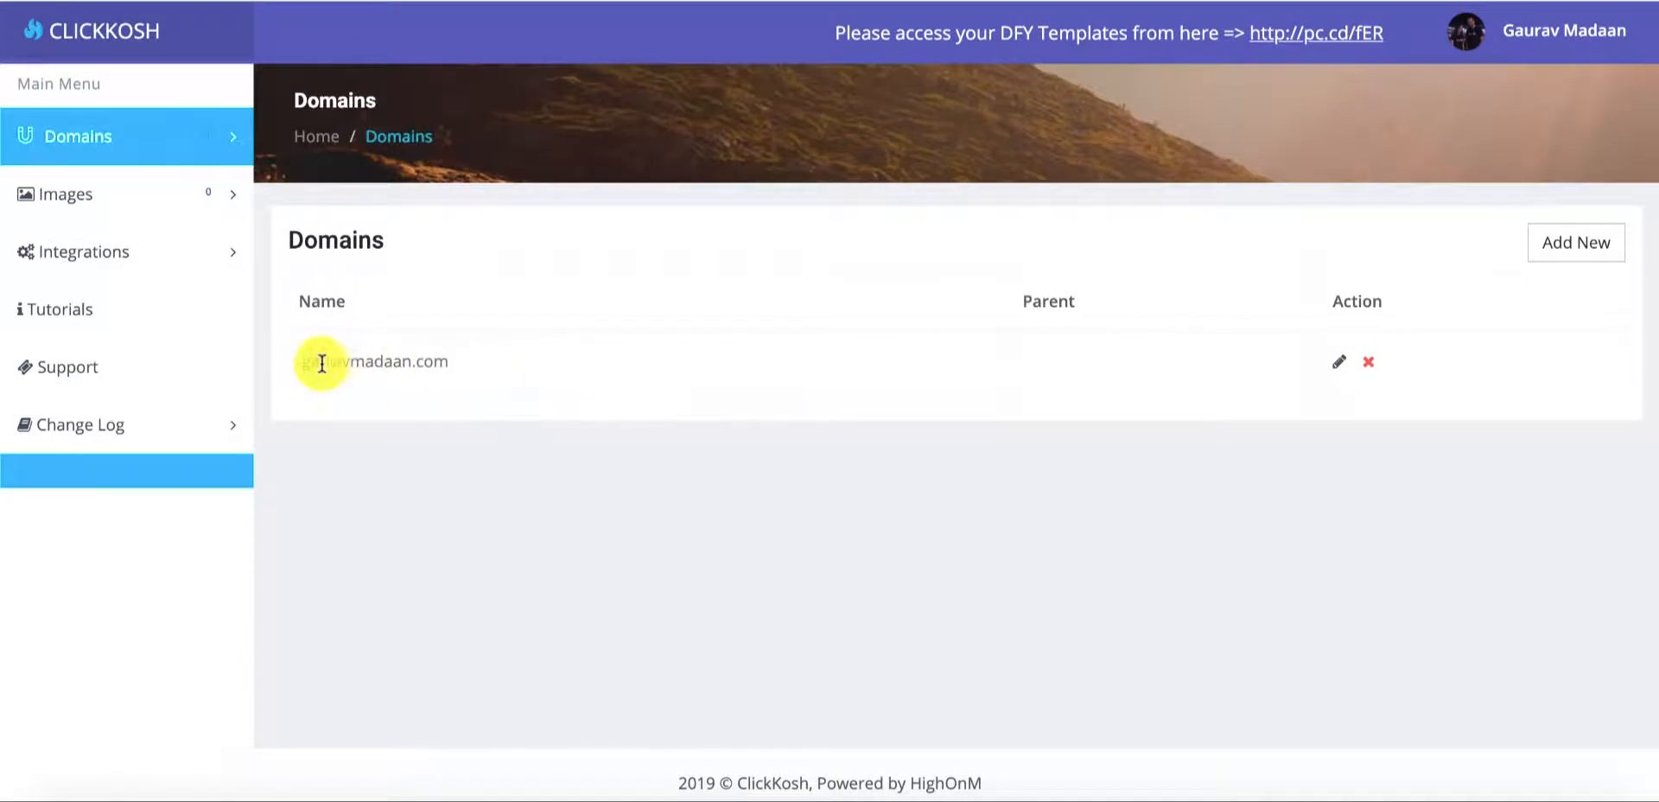
left_click_drag(298, 367, 463, 366)
left_click(457, 364)
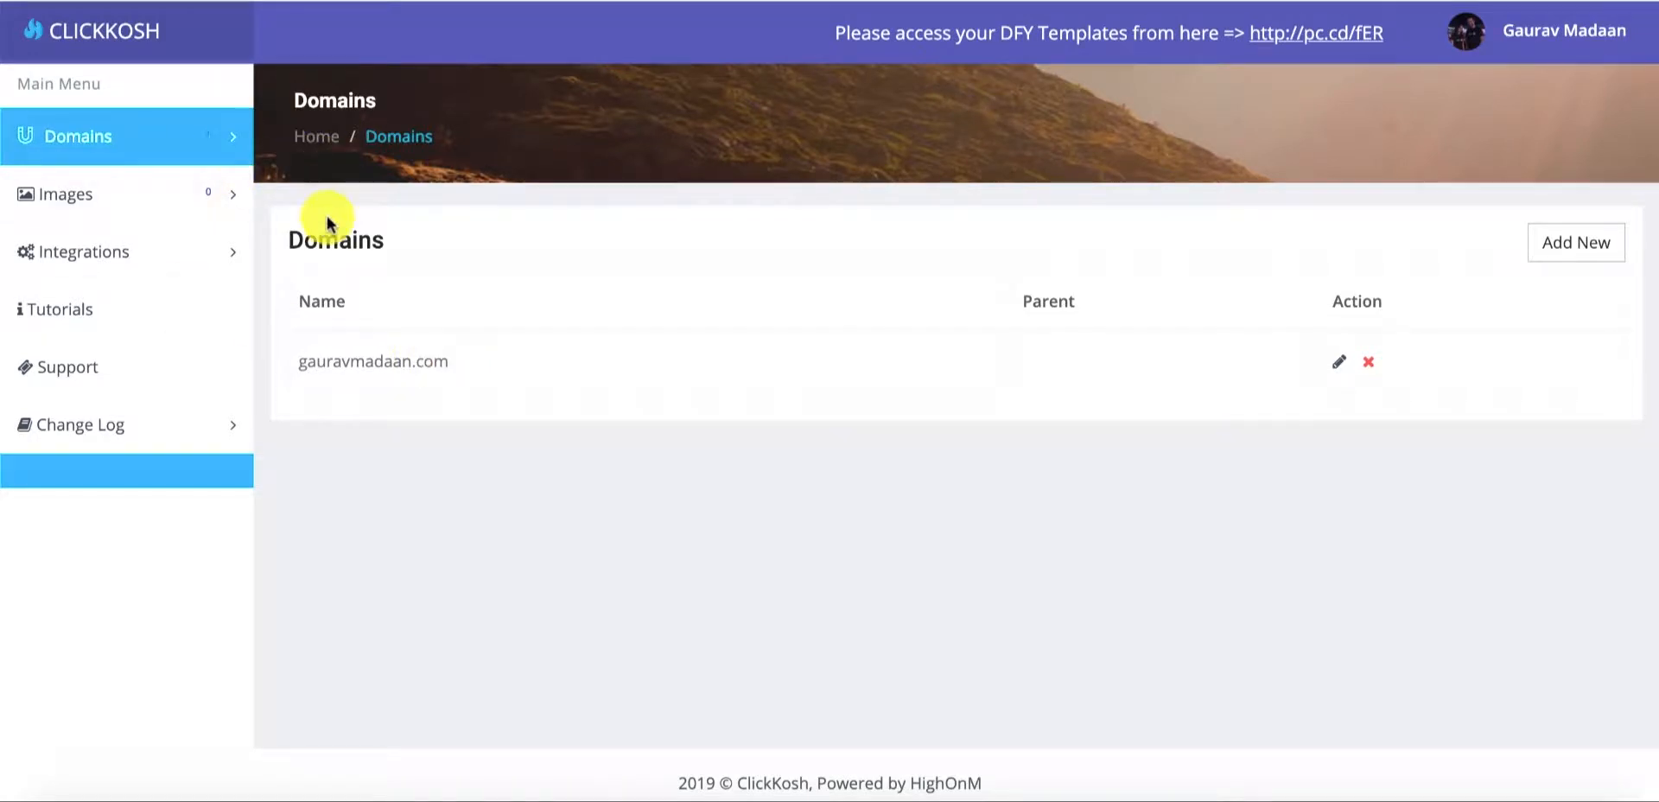
Step: Start a new shoppable image and load Image 1.jpeg from the Desktop as its picture
left_click(138, 198)
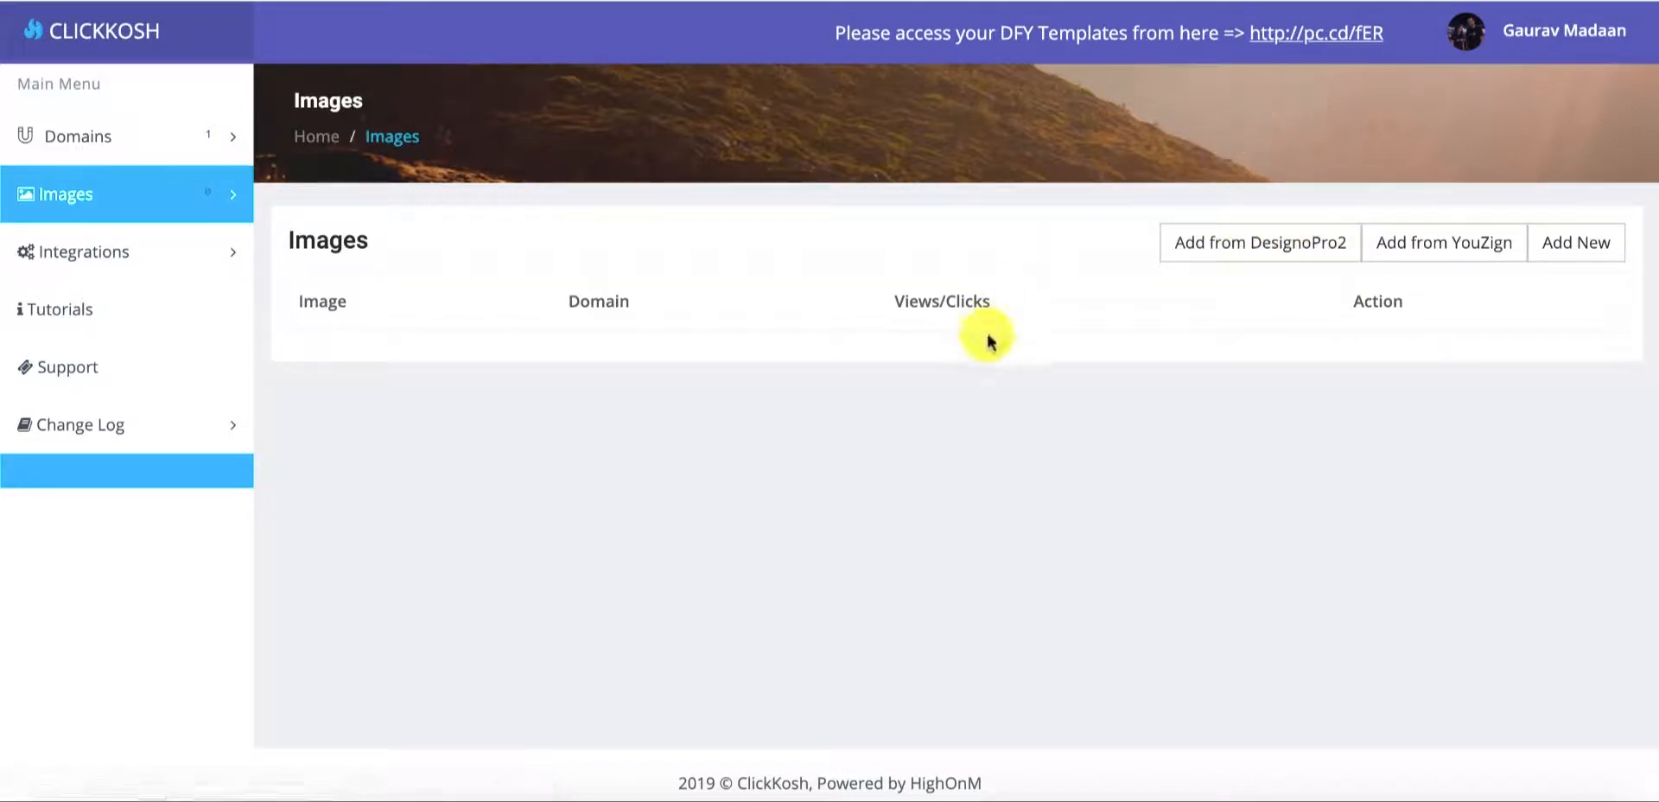
left_click(1577, 259)
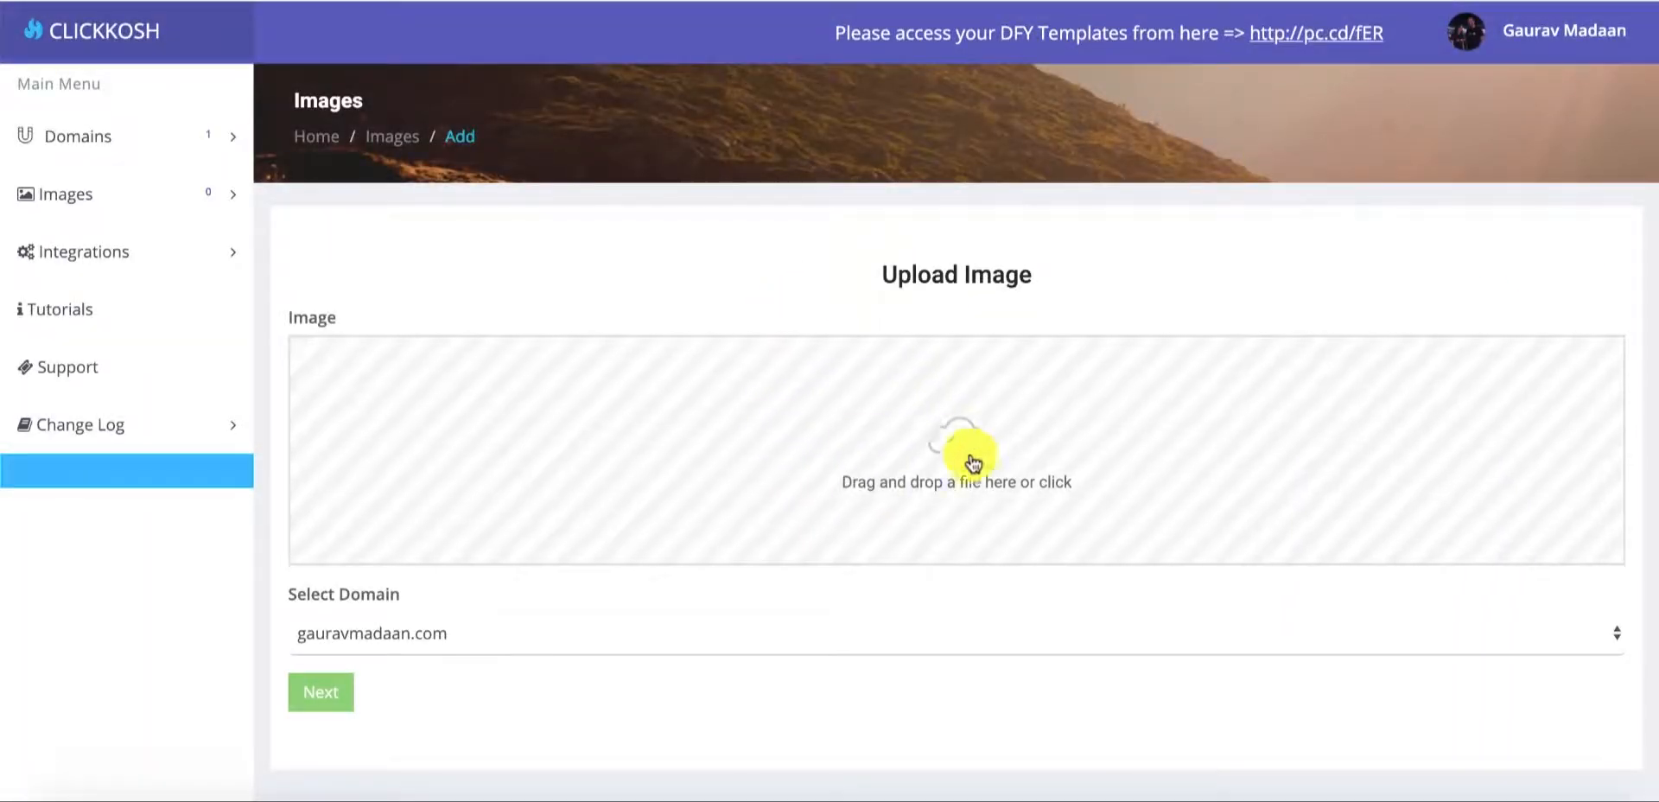
left_click(890, 470)
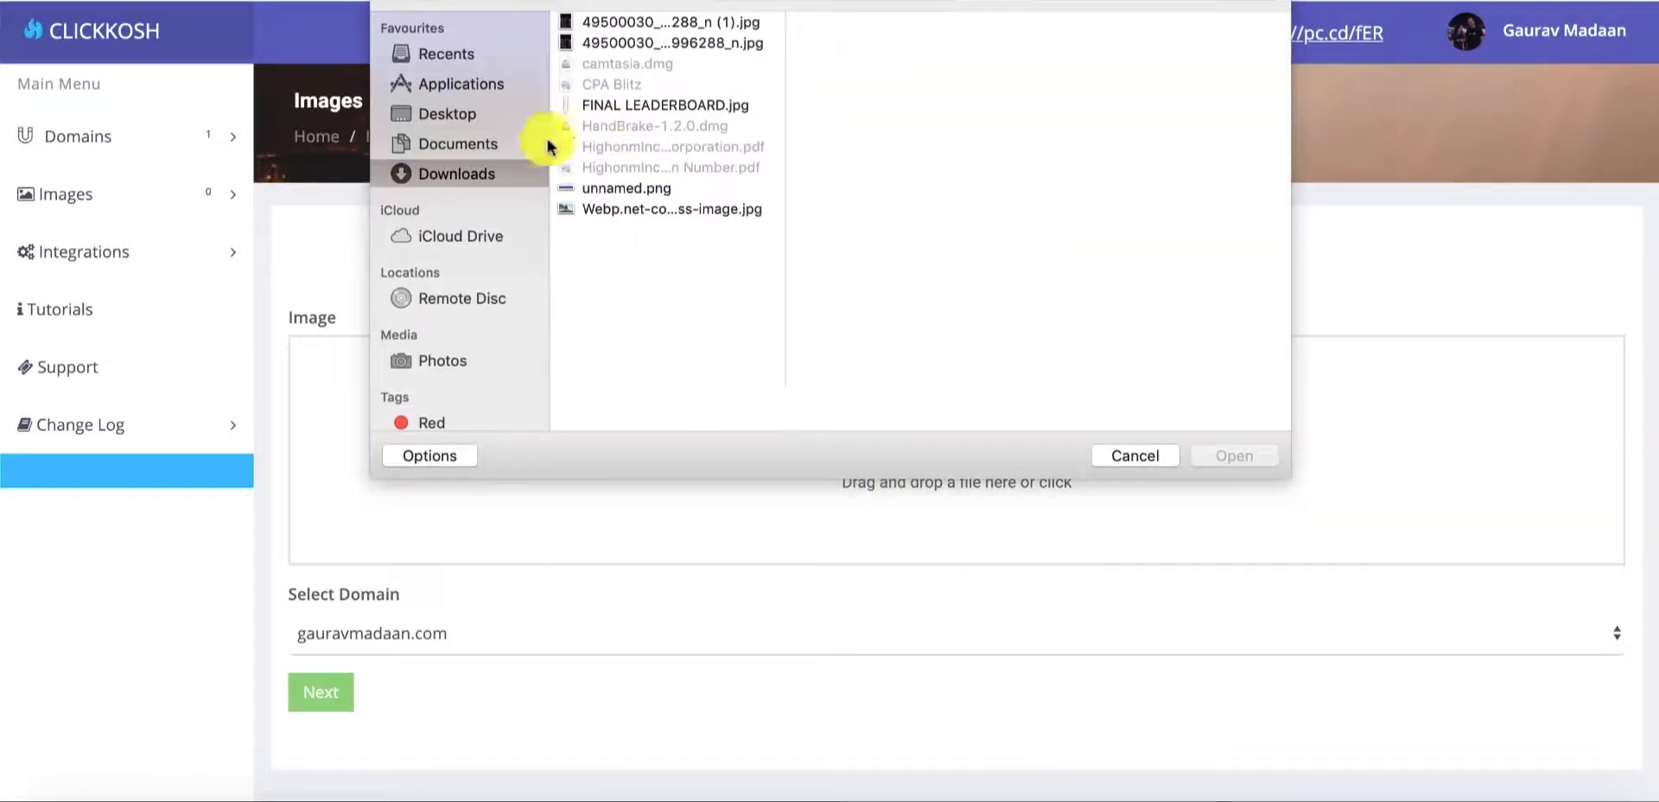
left_click(466, 104)
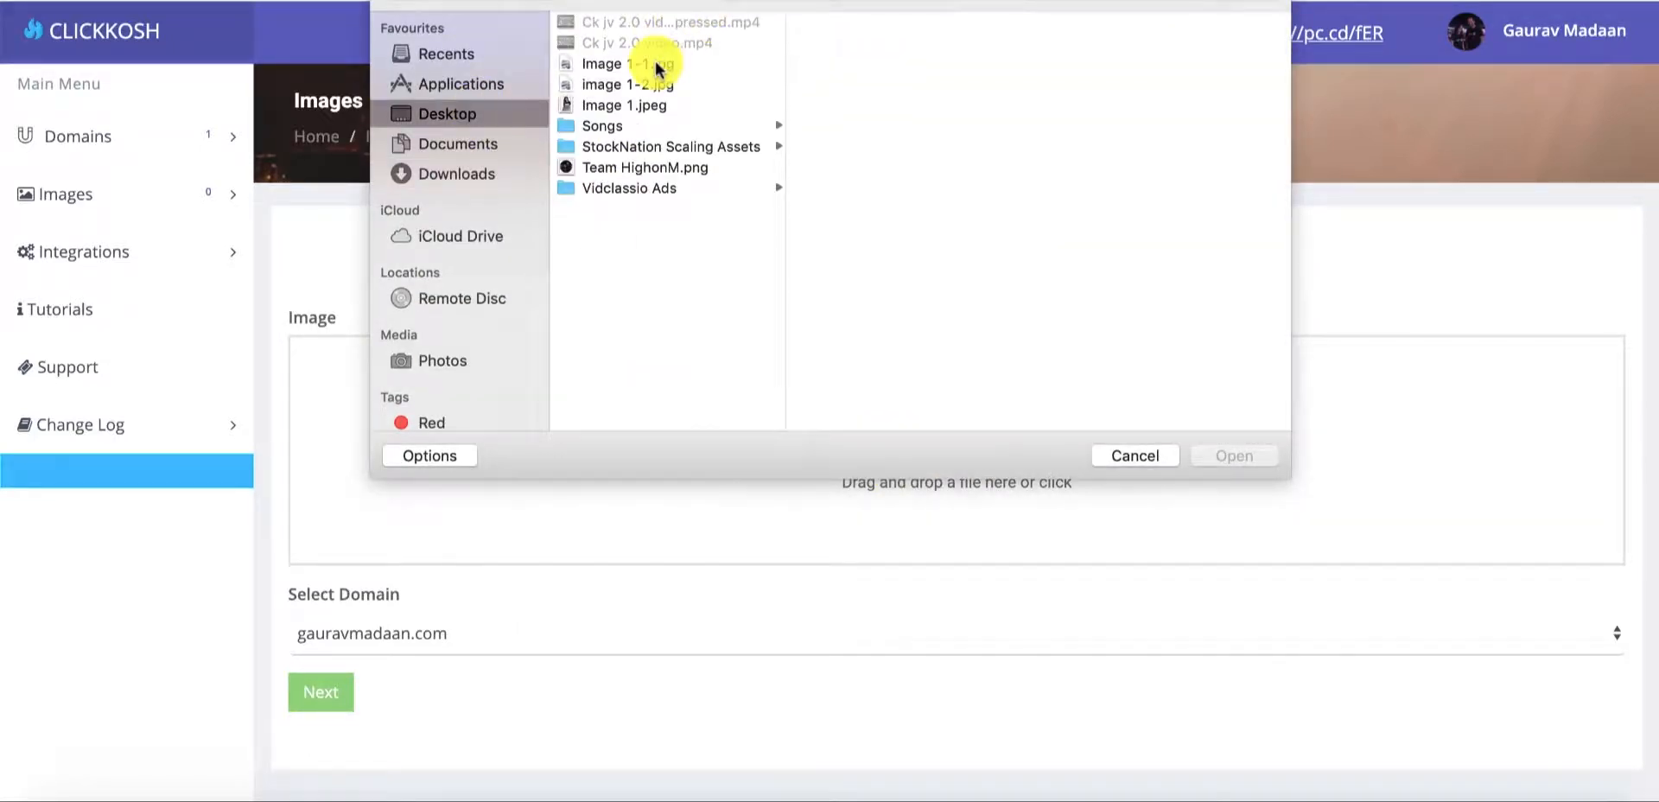
left_click(649, 125)
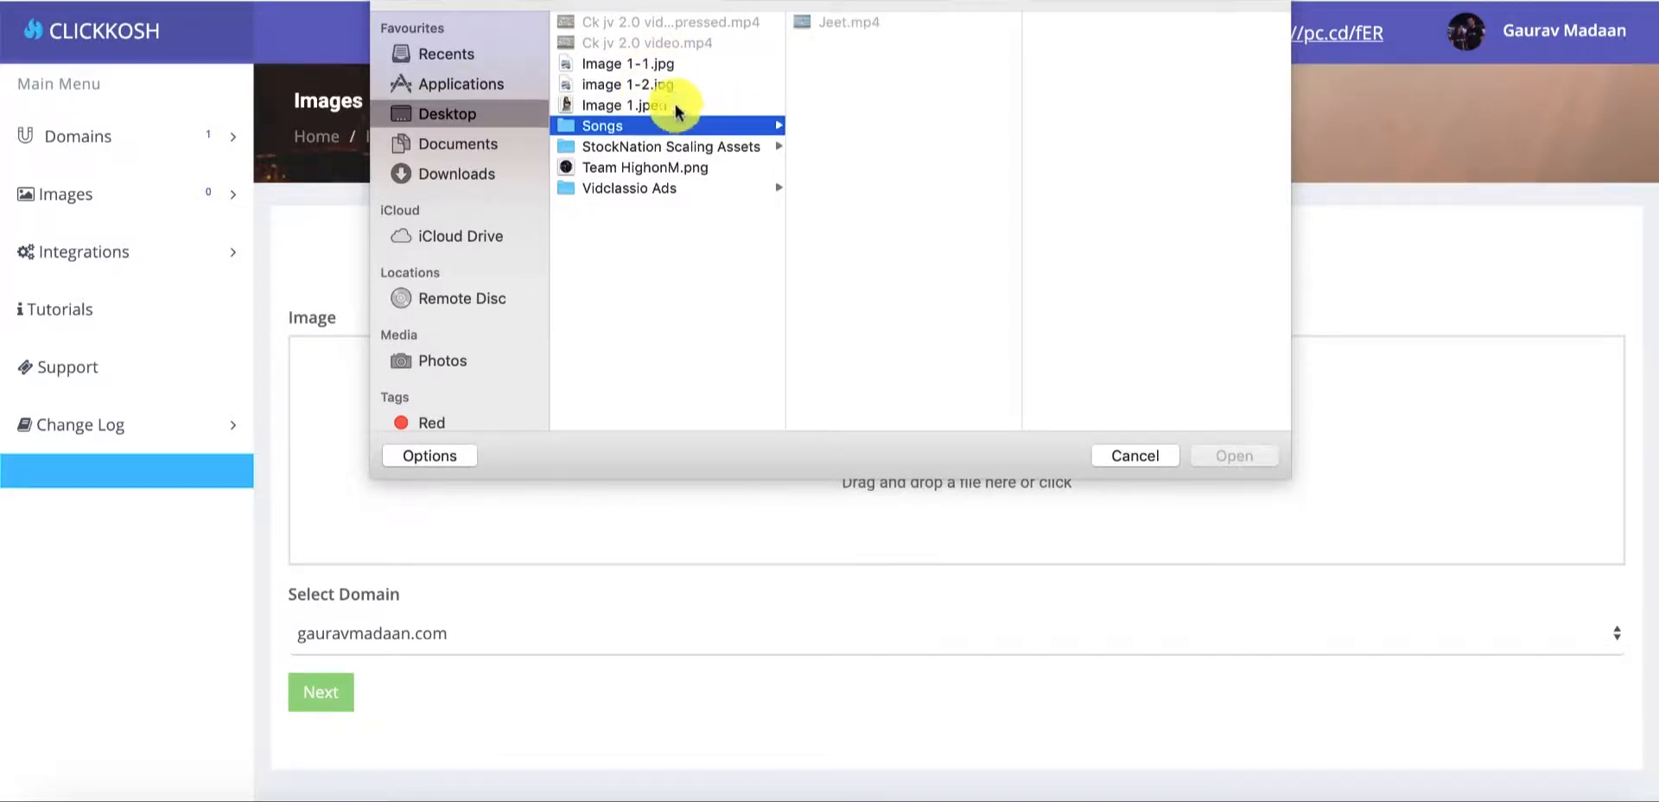
left_click(644, 104)
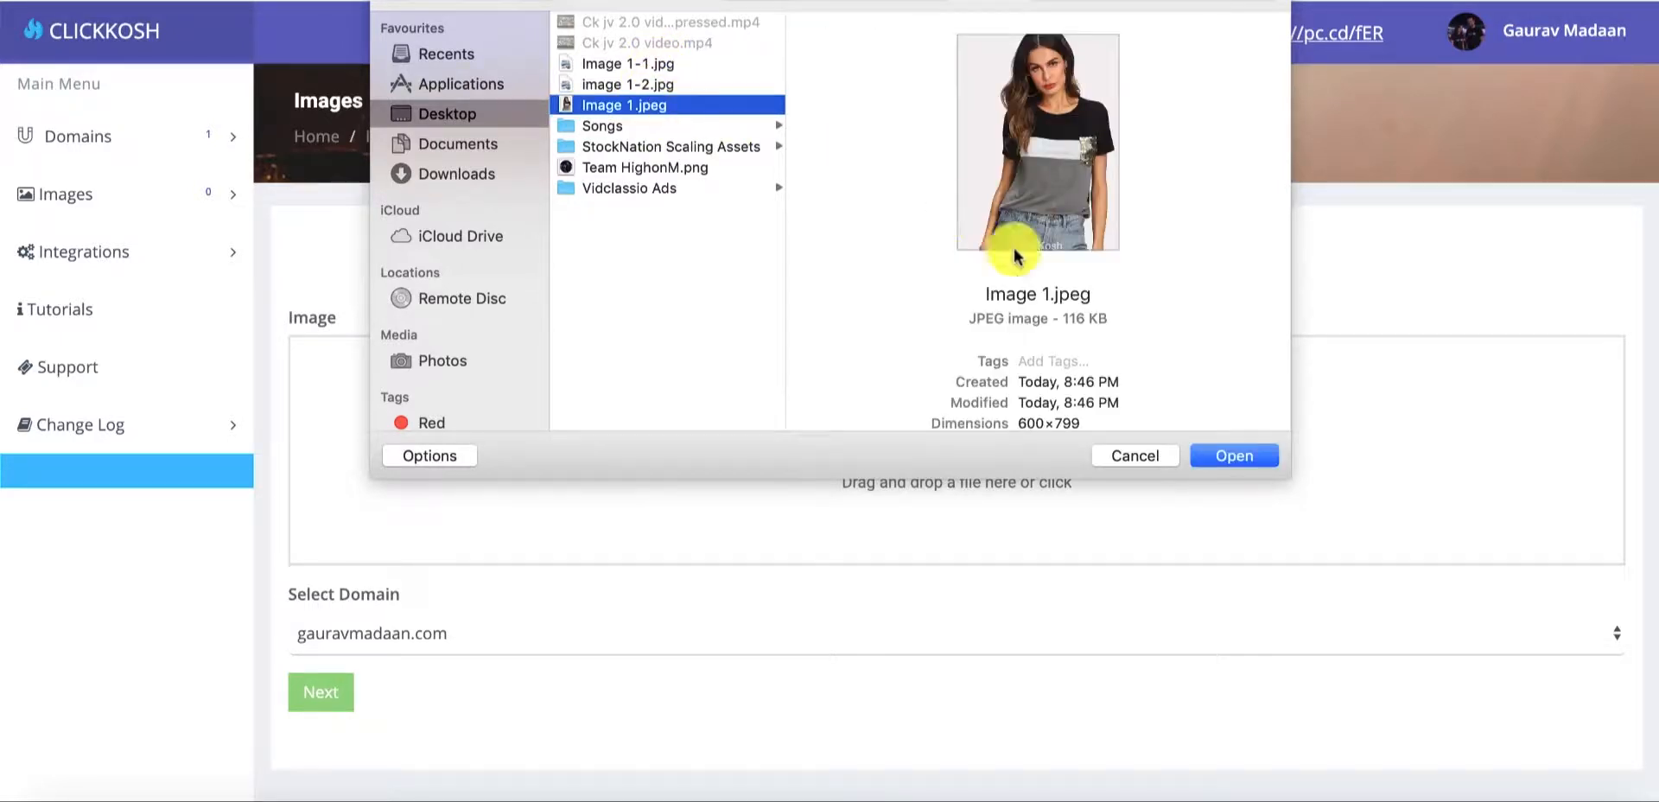
left_click(1228, 451)
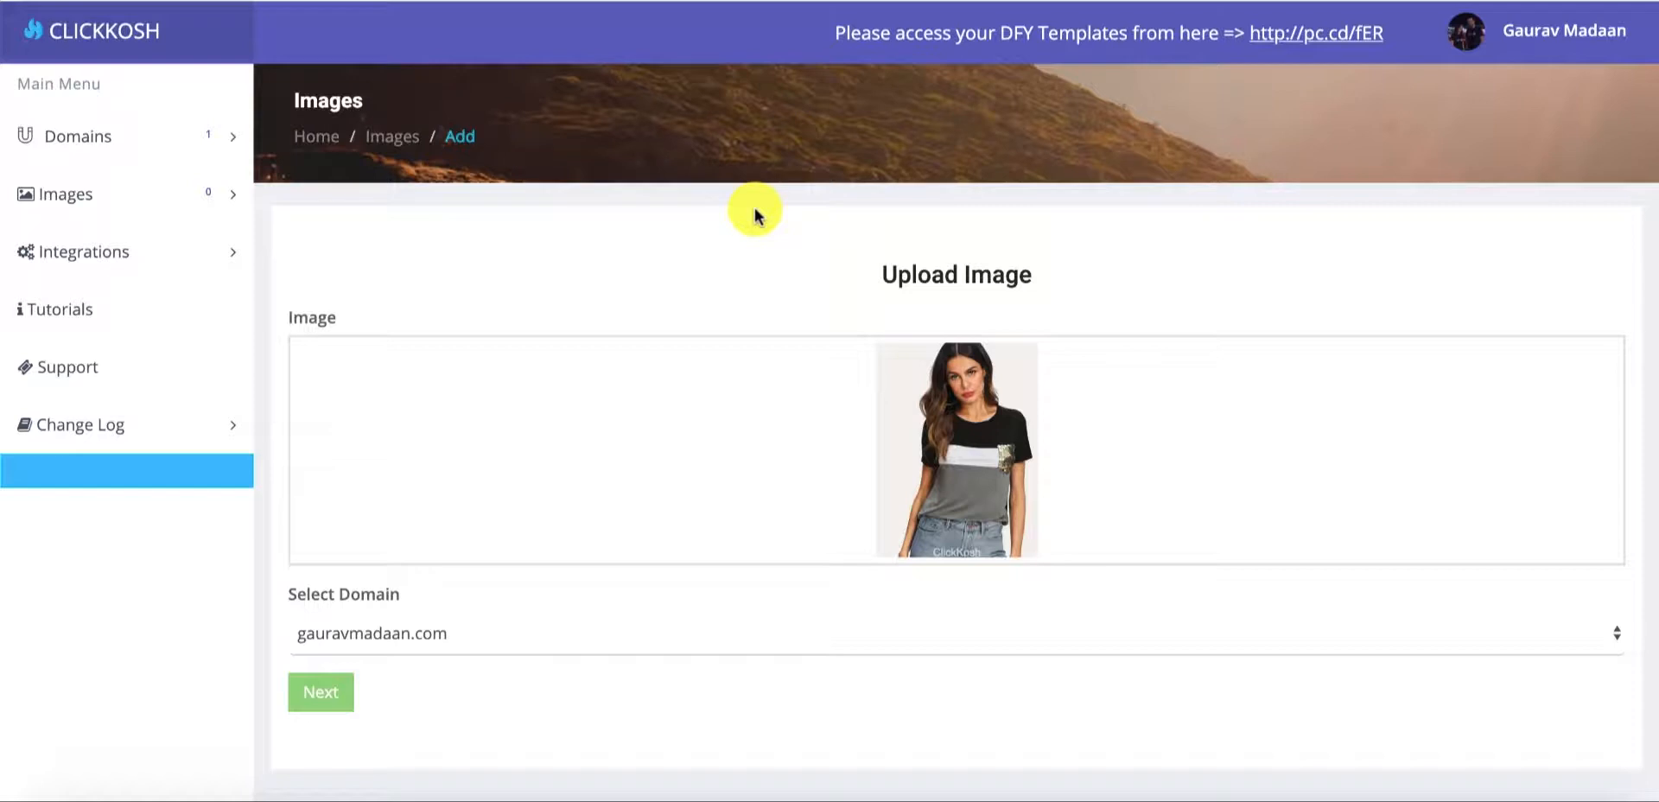
Step: Select the registered domain for the uploaded image and continue to the shoppable editor
left_click(391, 631)
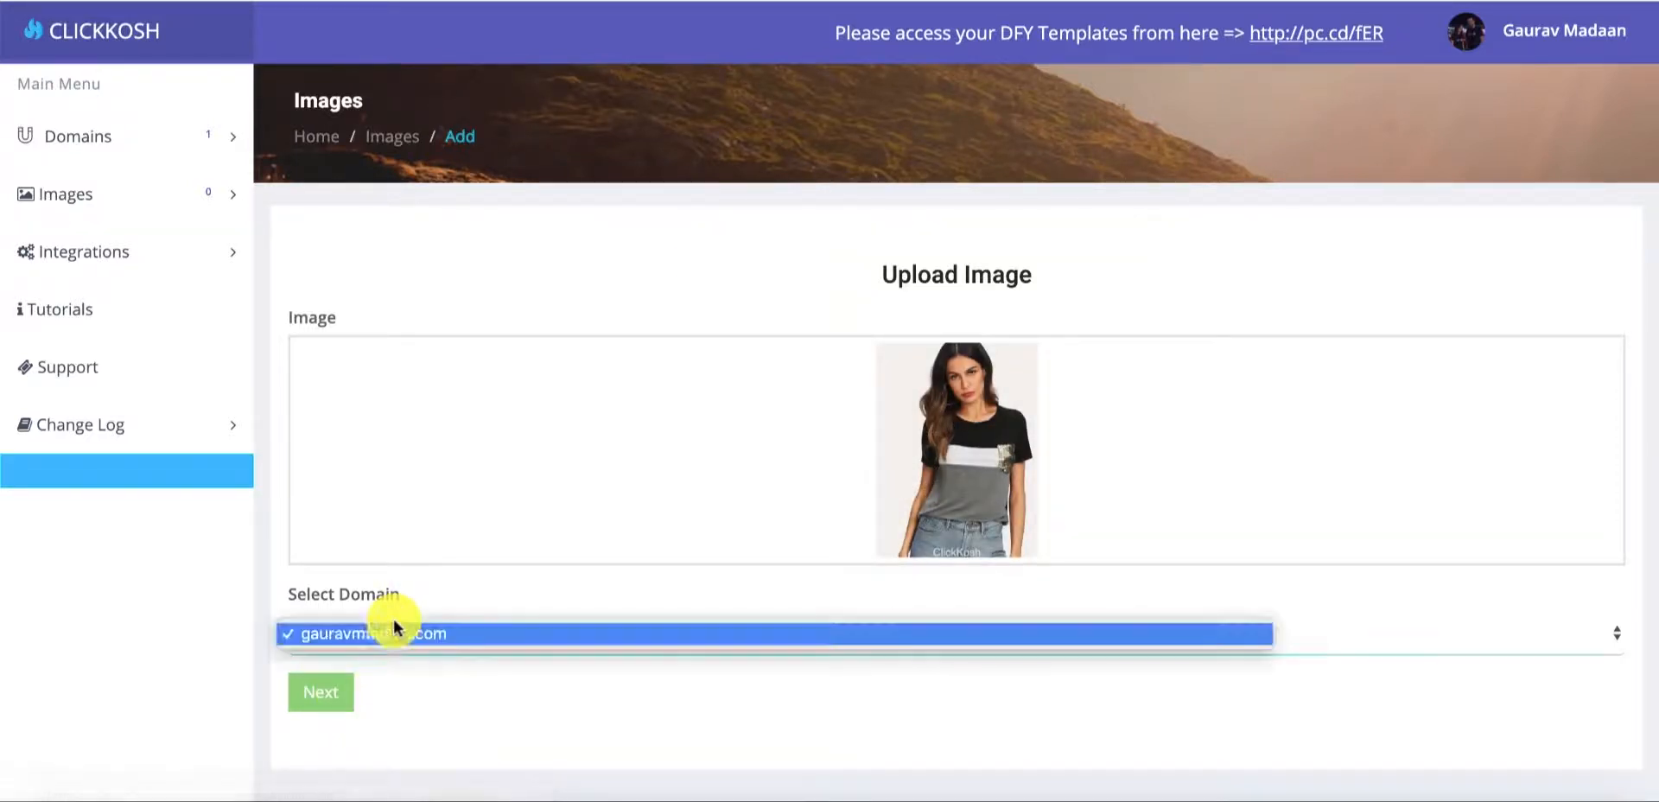
left_click(394, 632)
left_click(415, 633)
left_click(429, 636)
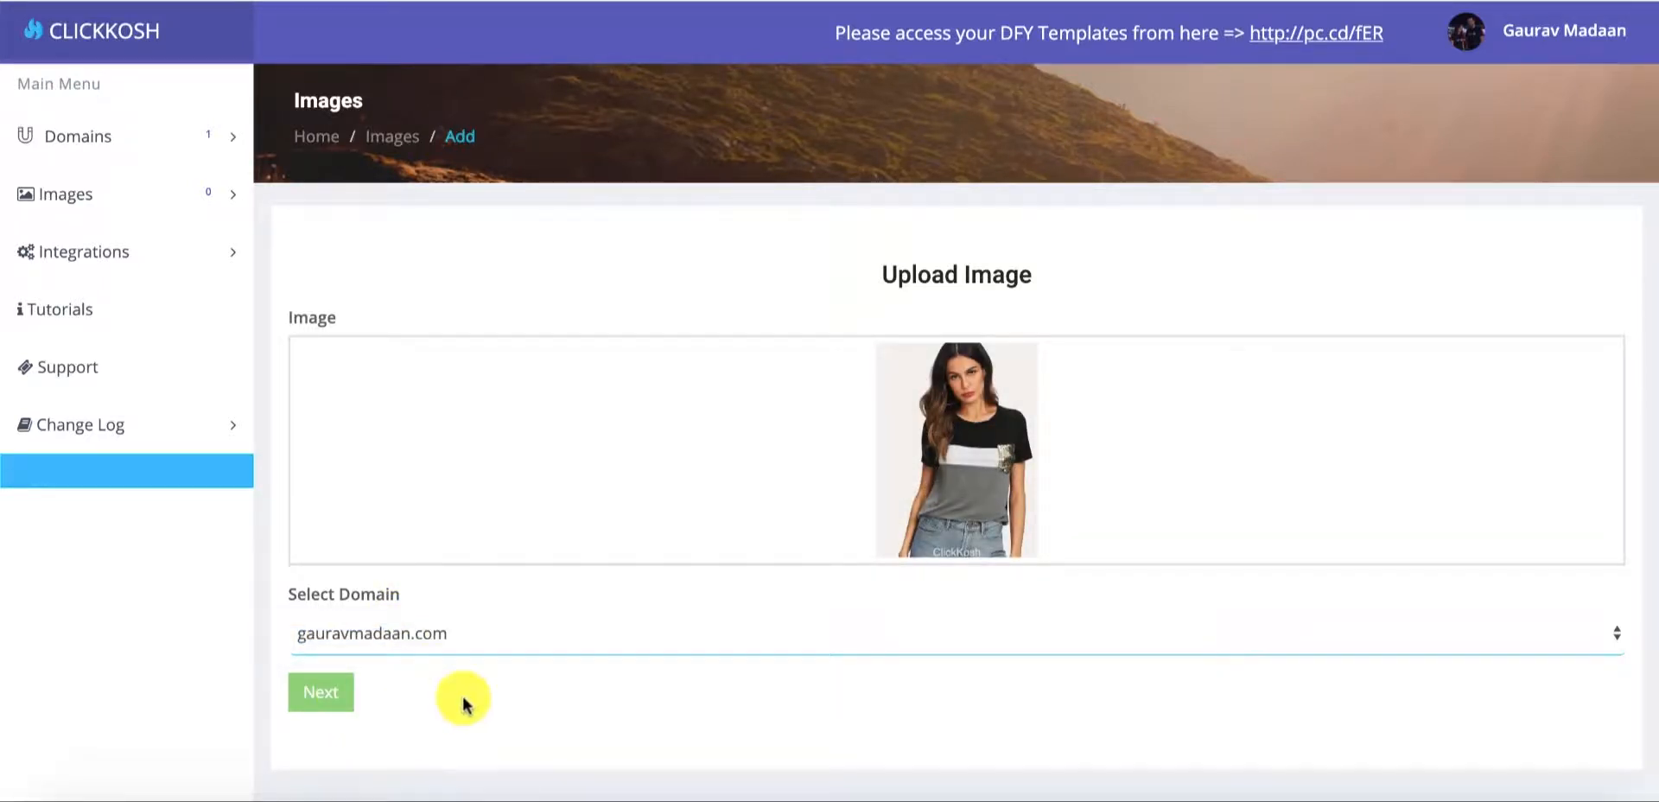
left_click(316, 691)
Step: Look through the hotspot settings and the image, and turn off the watermark
scroll(760, 285, "down", 1)
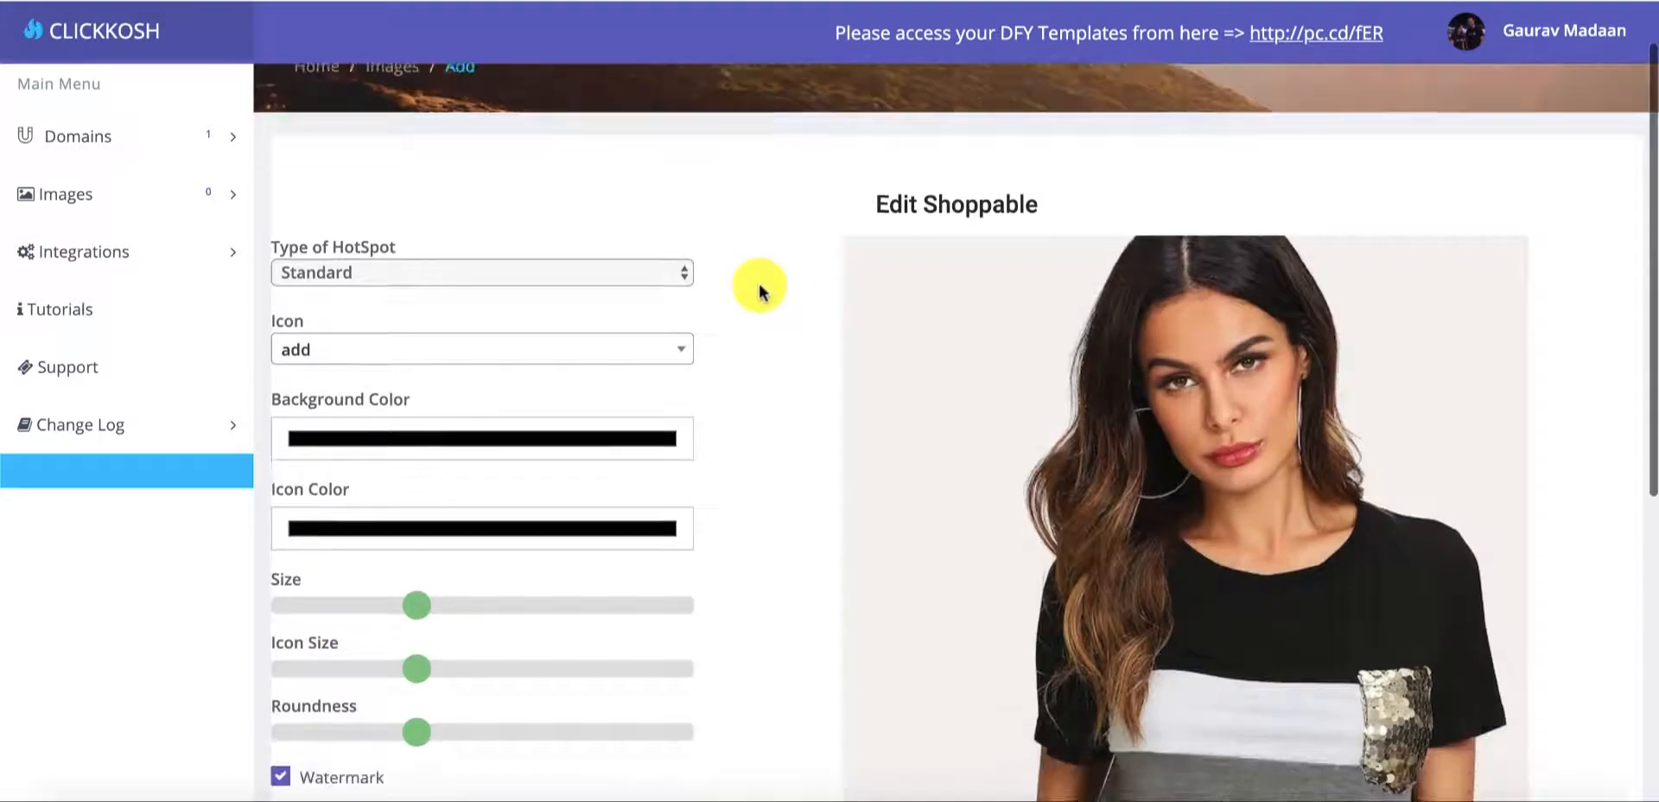
scroll(761, 290, "down", 1)
scroll(760, 290, "up", 2)
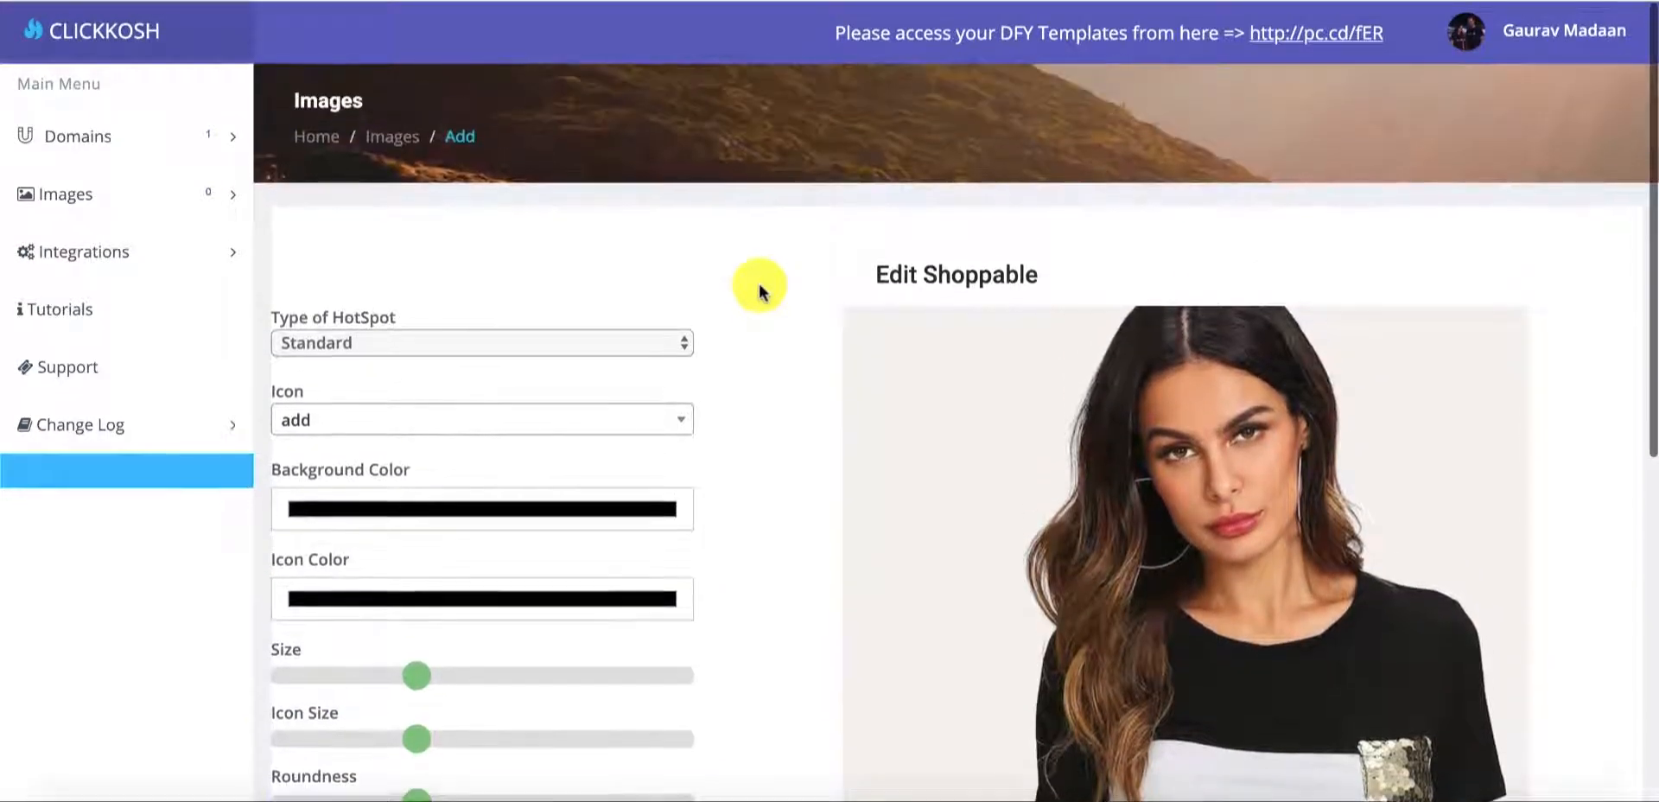
scroll(730, 232, "down", 1)
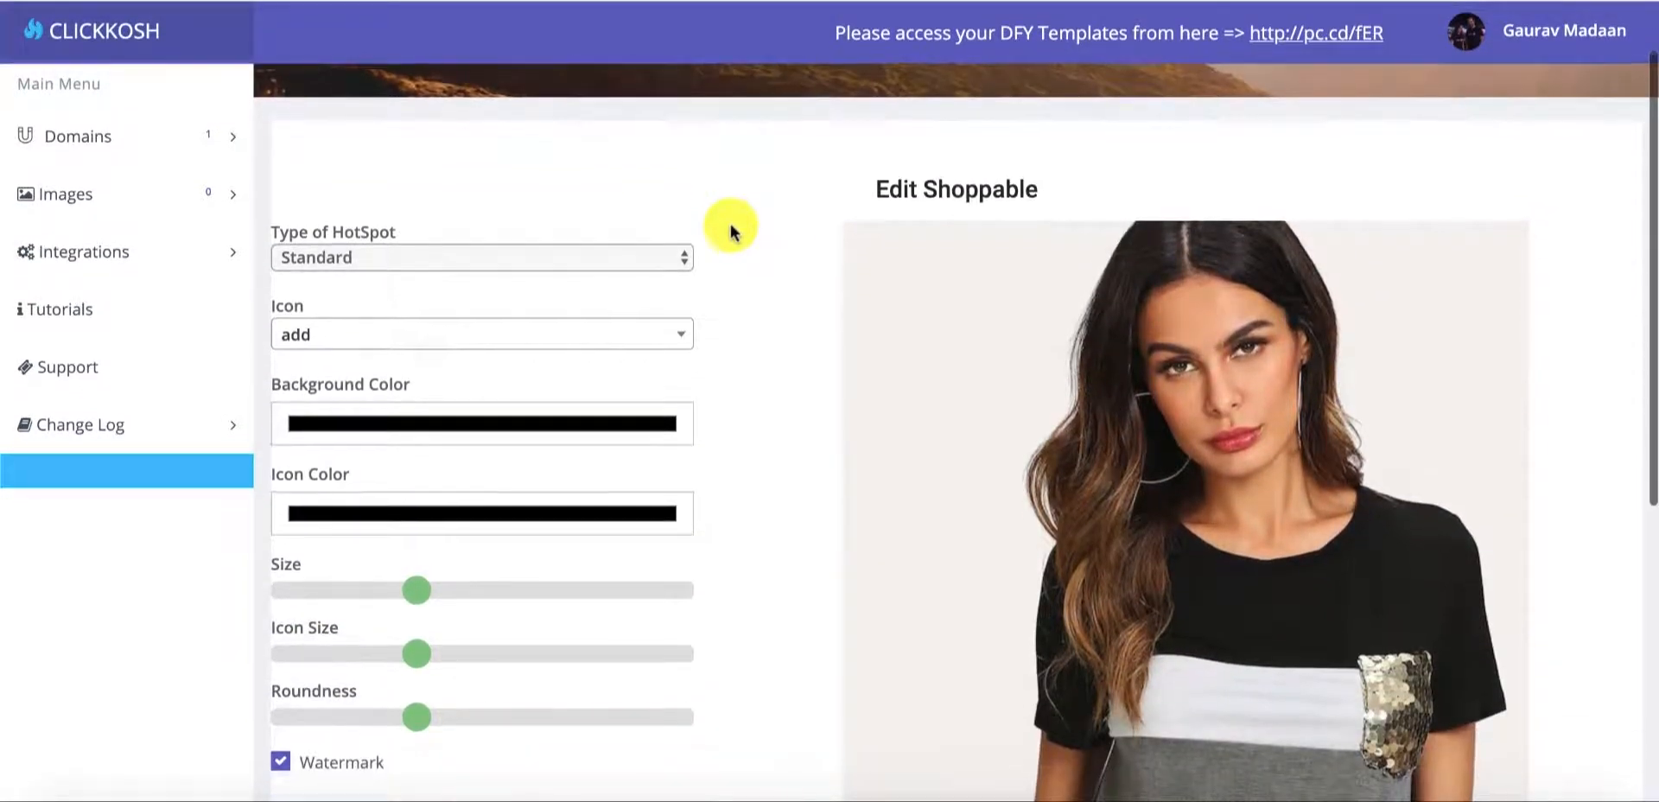
scroll(730, 231, "down", 1)
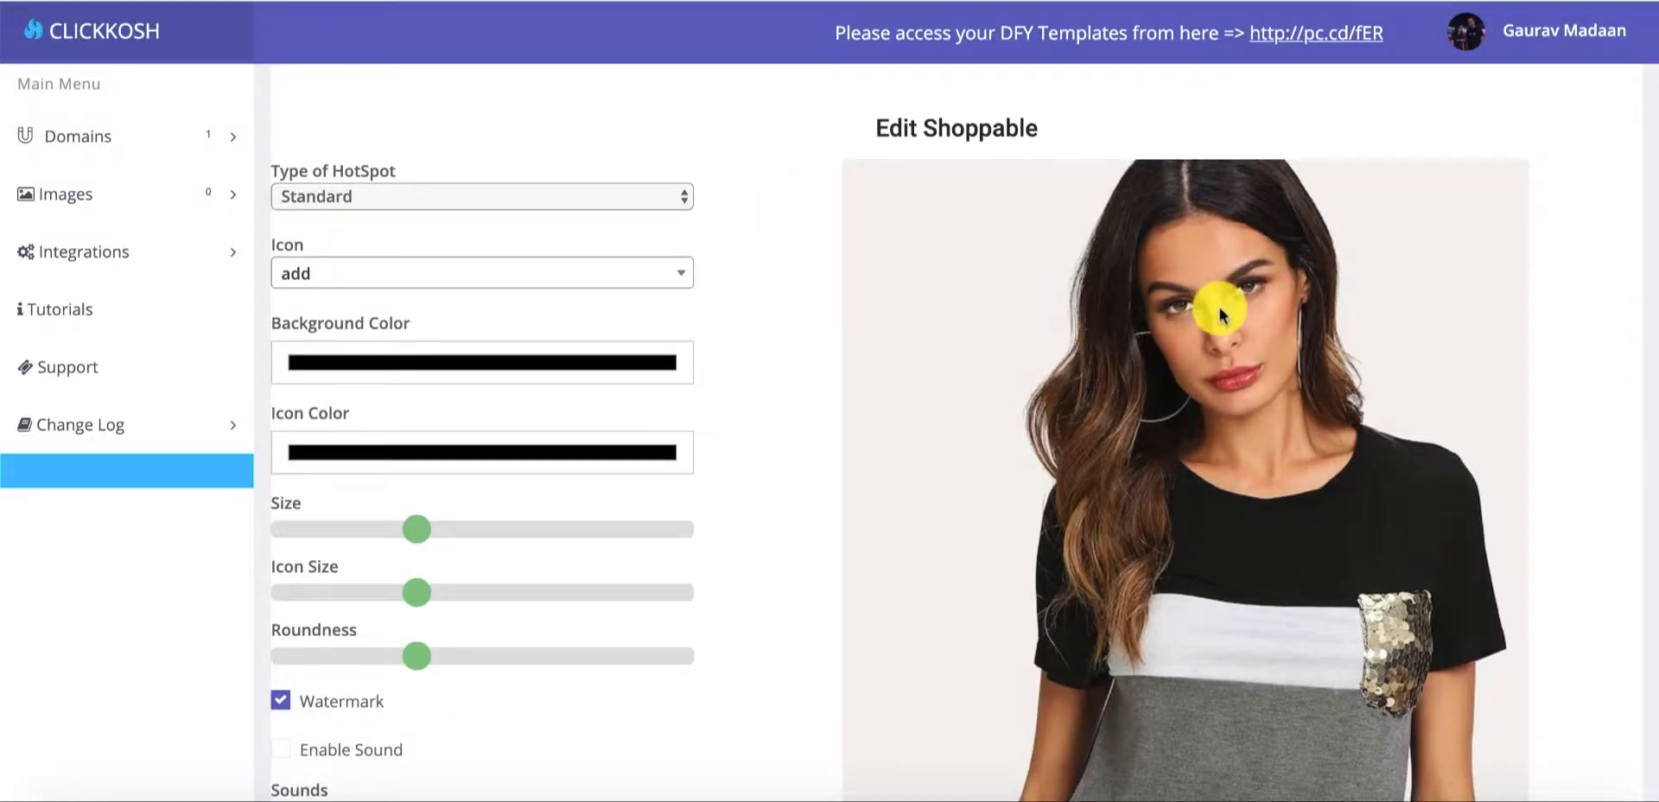
scroll(1176, 328, "down", 5)
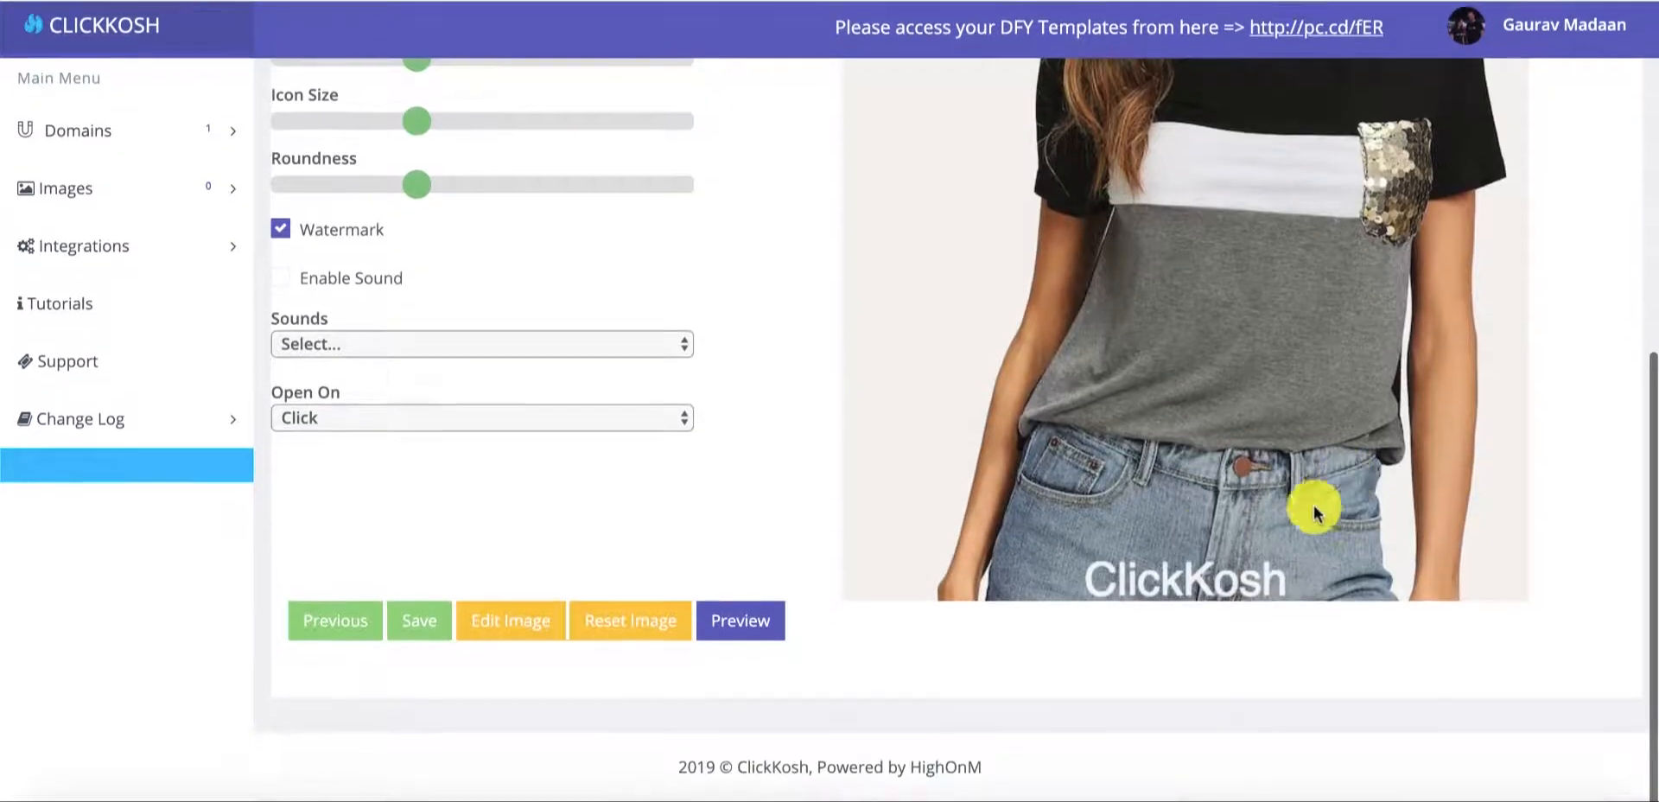
scroll(1170, 349, "up", 3)
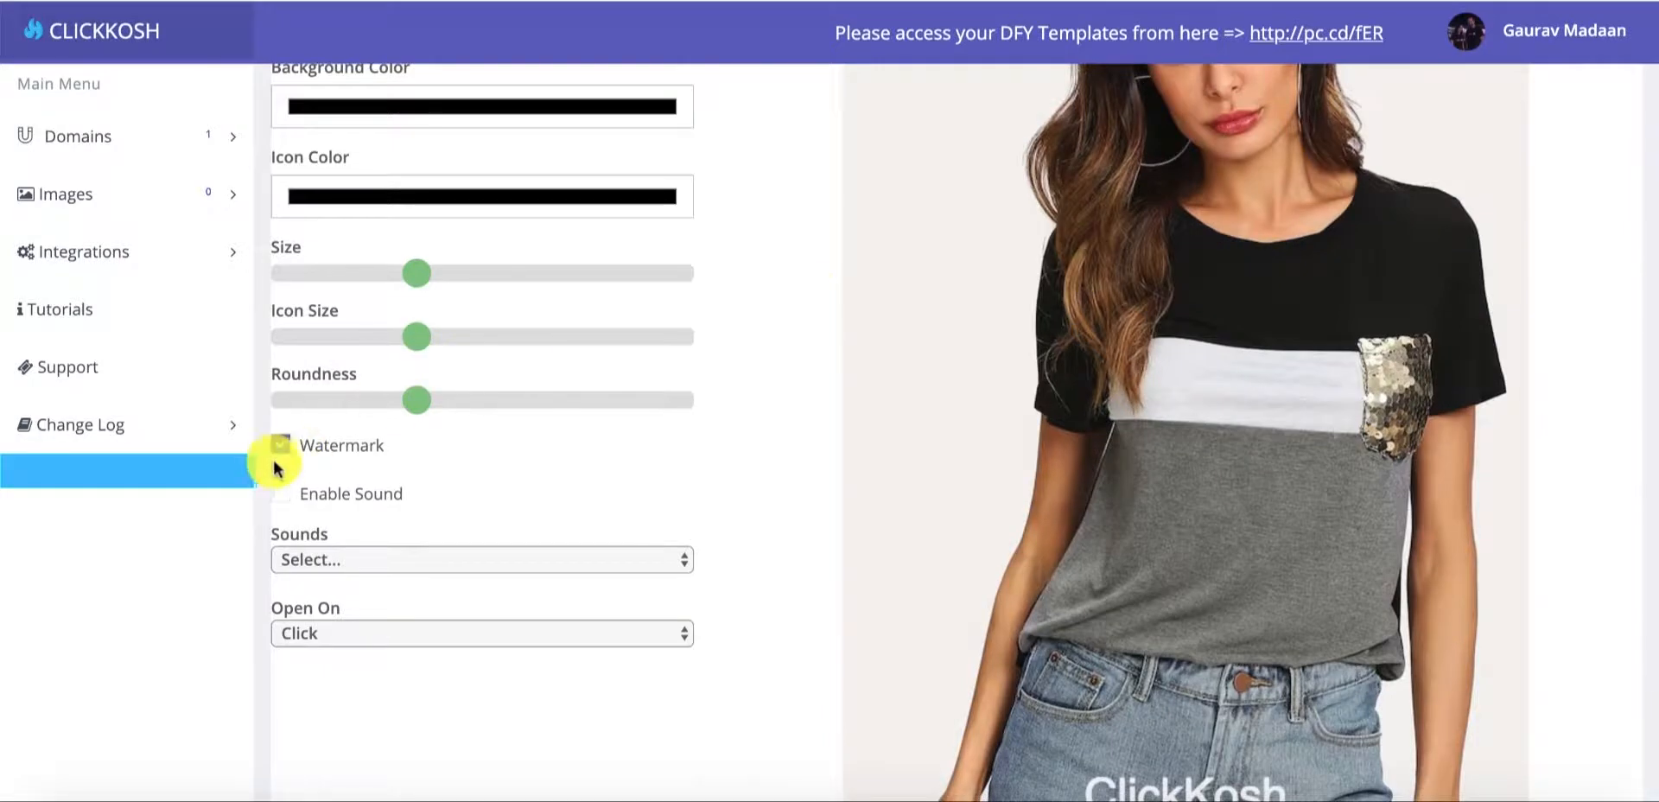
left_click(282, 448)
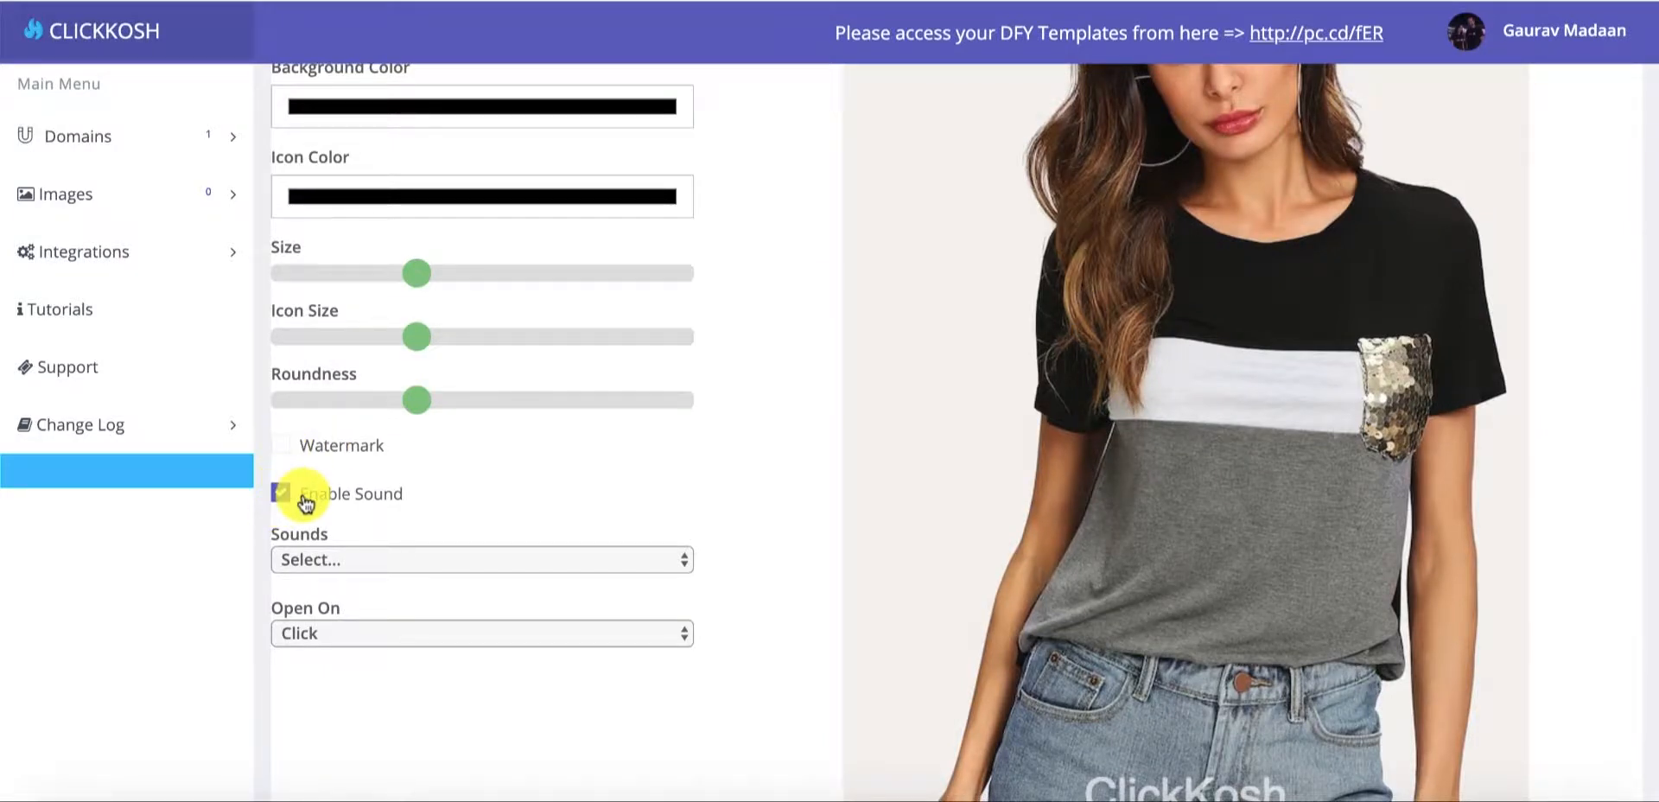
Step: Review the available hotspot types and set the type to With image & desc
scroll(658, 377, "up", 4)
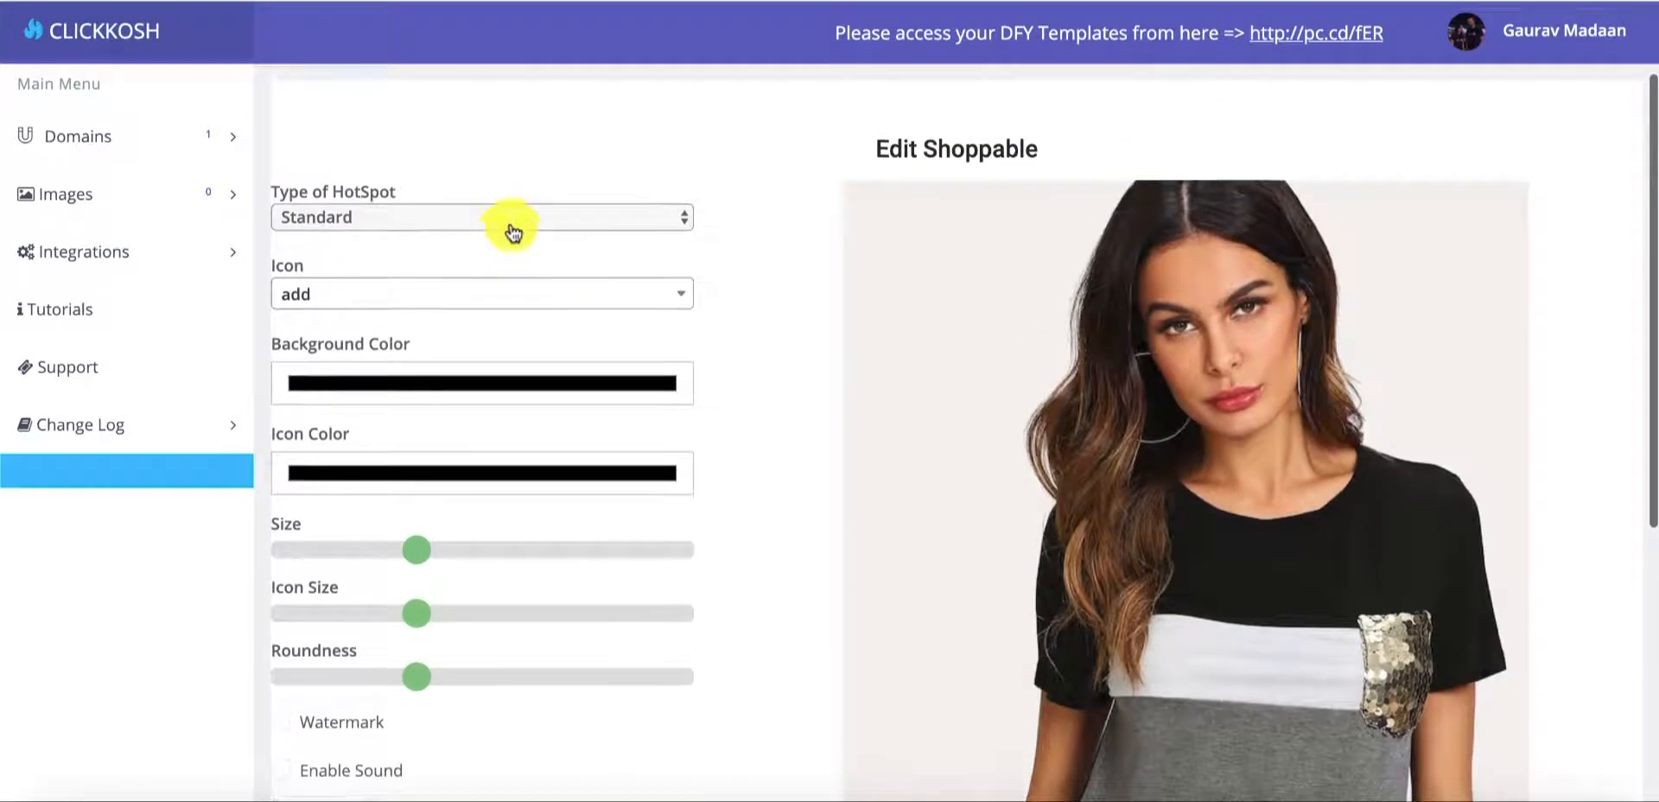
left_click(433, 218)
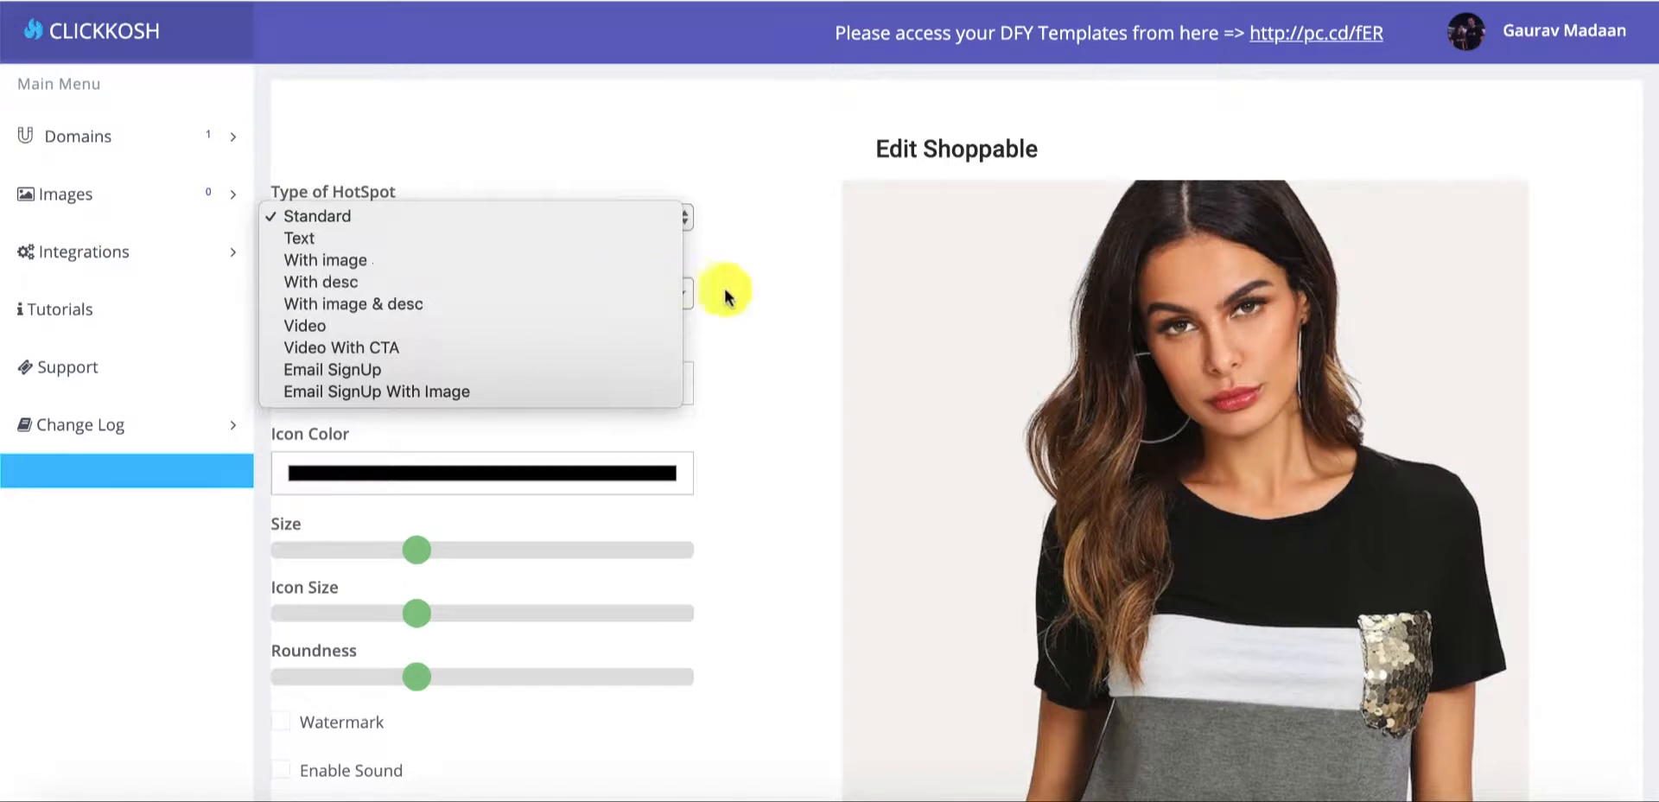
left_click(702, 272)
left_click(542, 216)
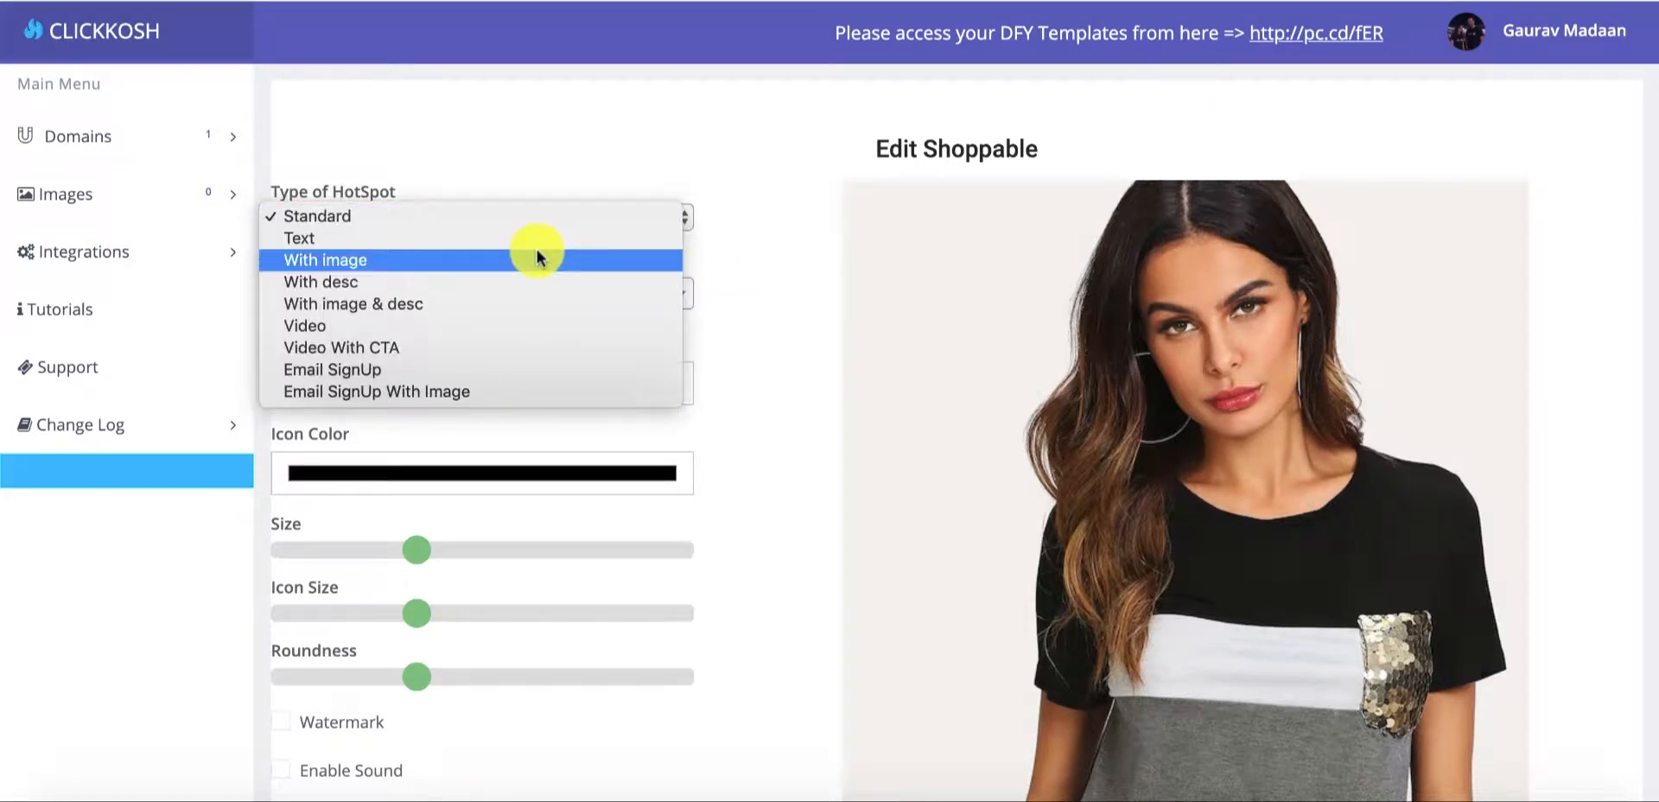
left_click(527, 303)
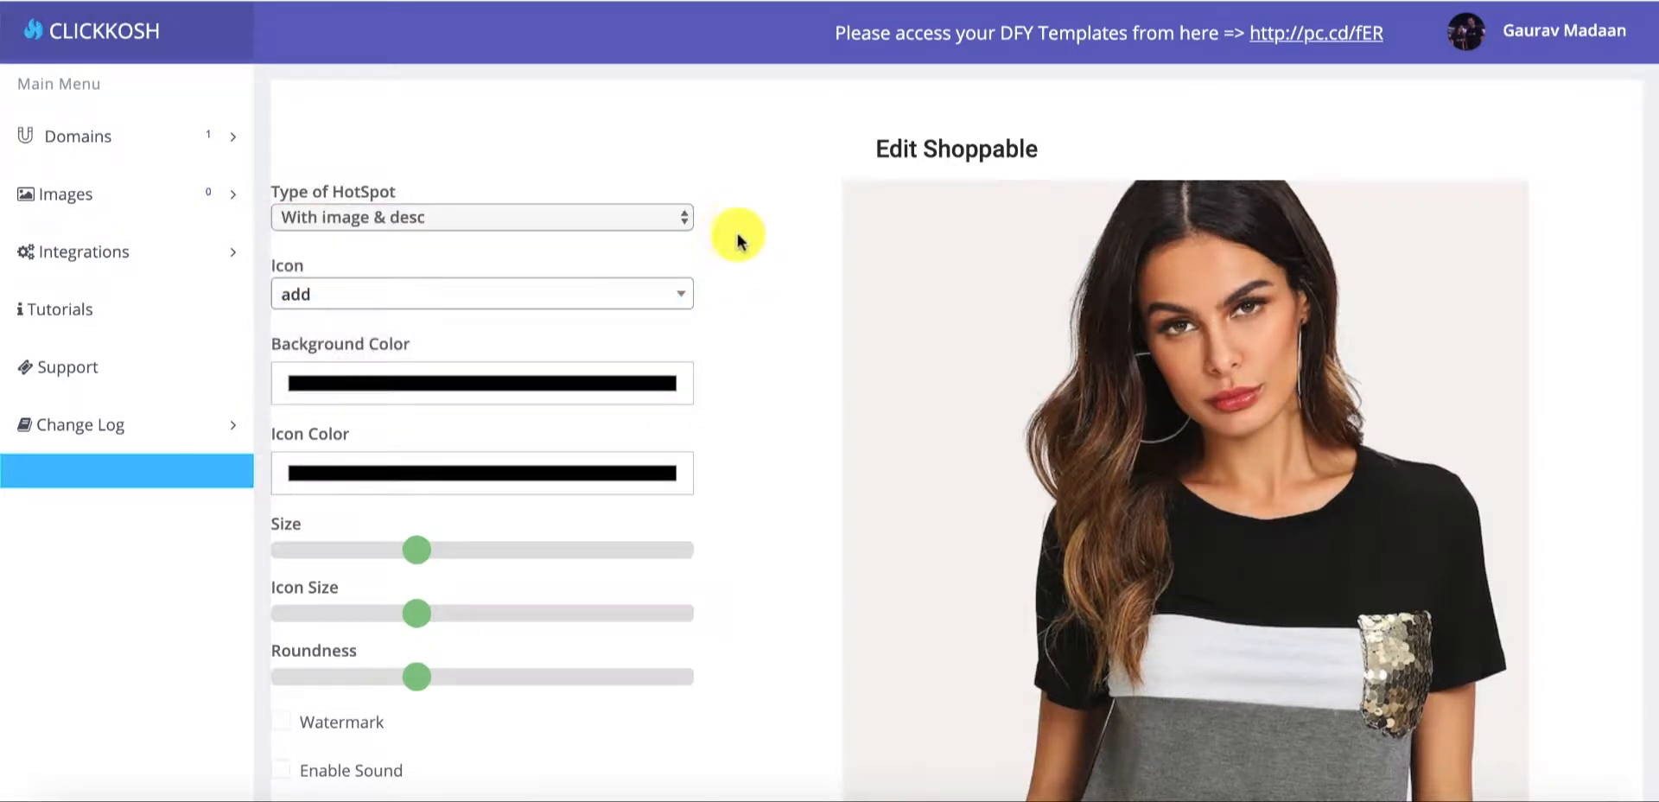
Step: Set the hotspot icon to add circle and place a hotspot on the T-shirt's black area above the sequin pocket
scroll(733, 233, "down", 2)
left_click(624, 206)
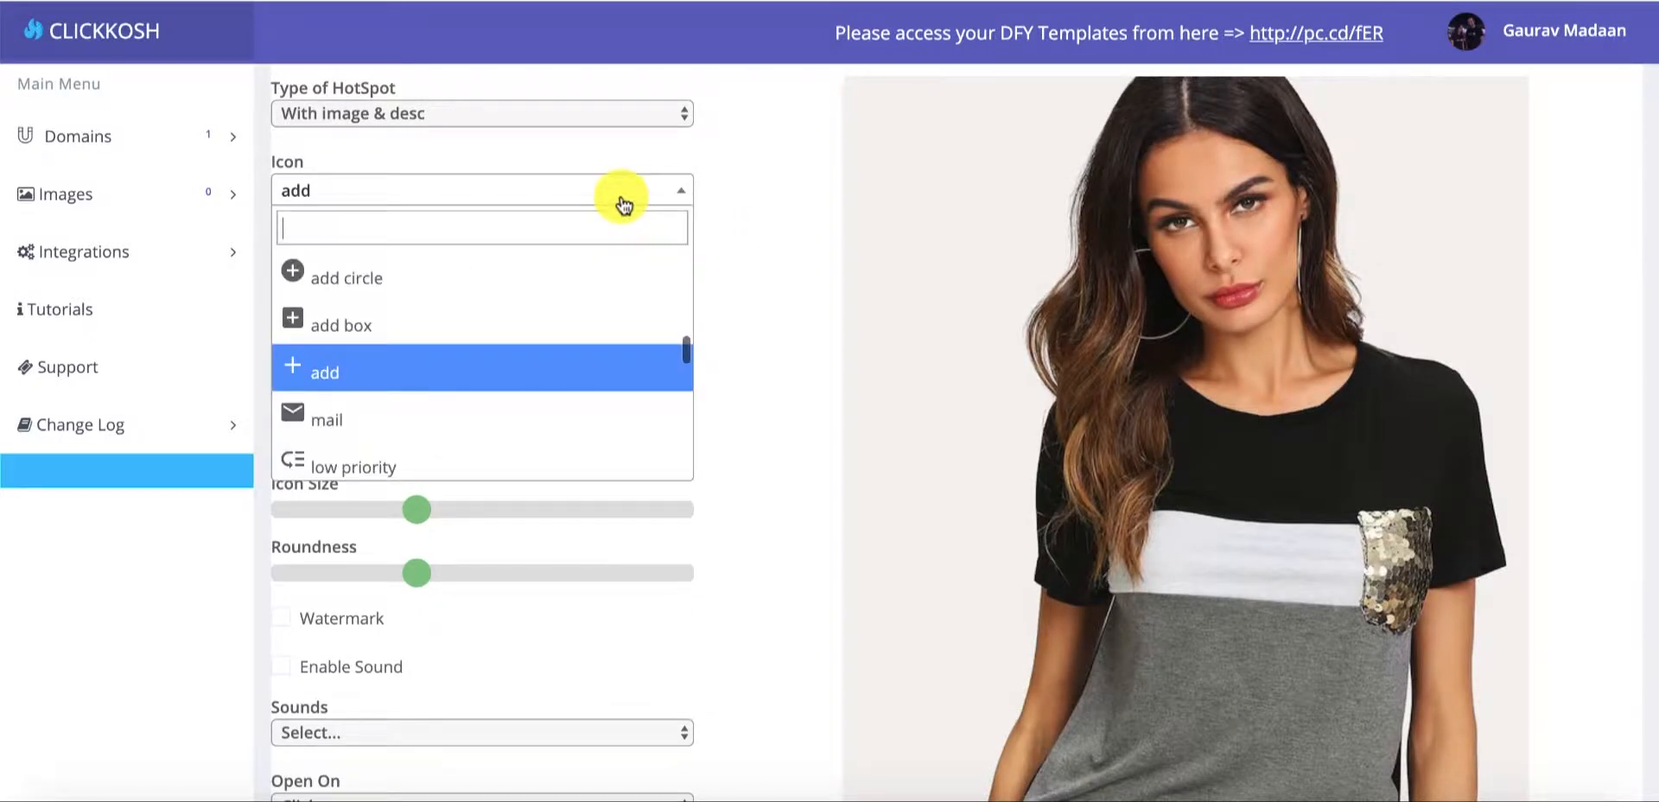
left_click(572, 289)
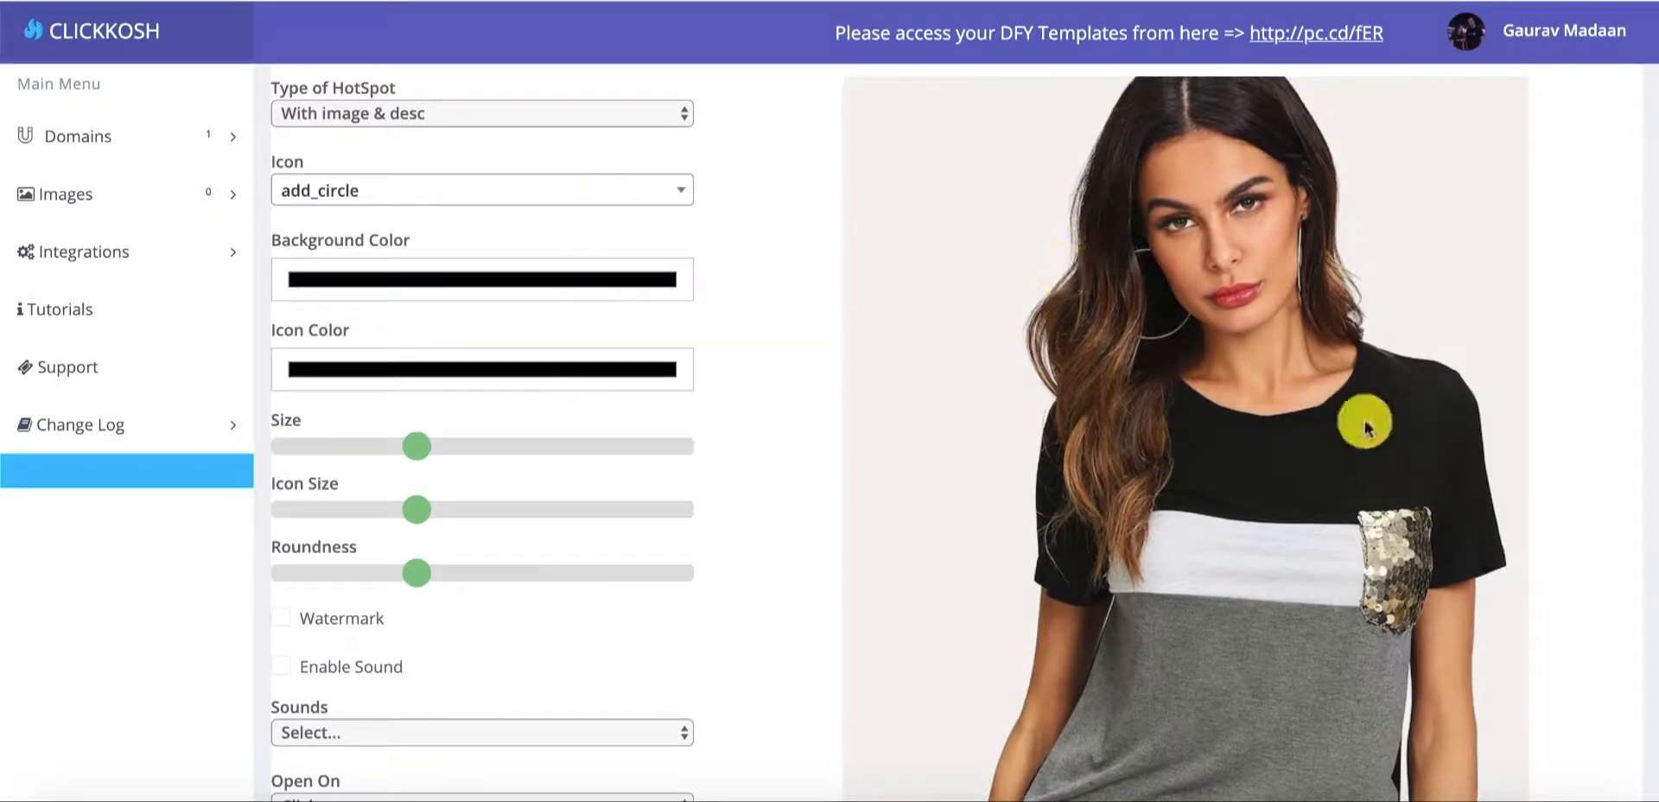
left_click(1354, 446)
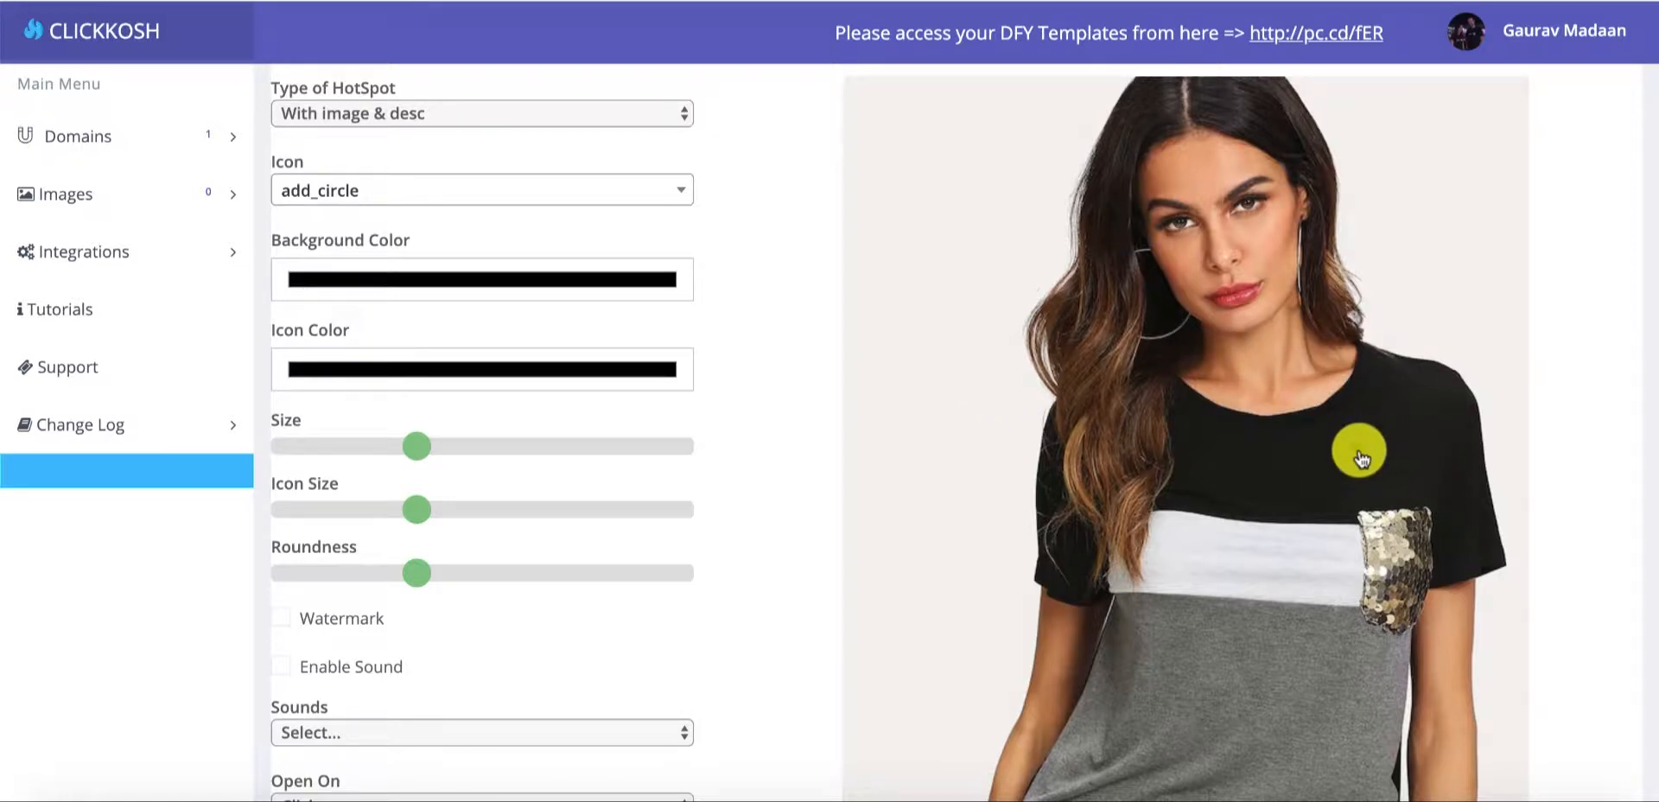
Step: Set the hotspot's background color to Yellow and close the color picker
left_click(419, 262)
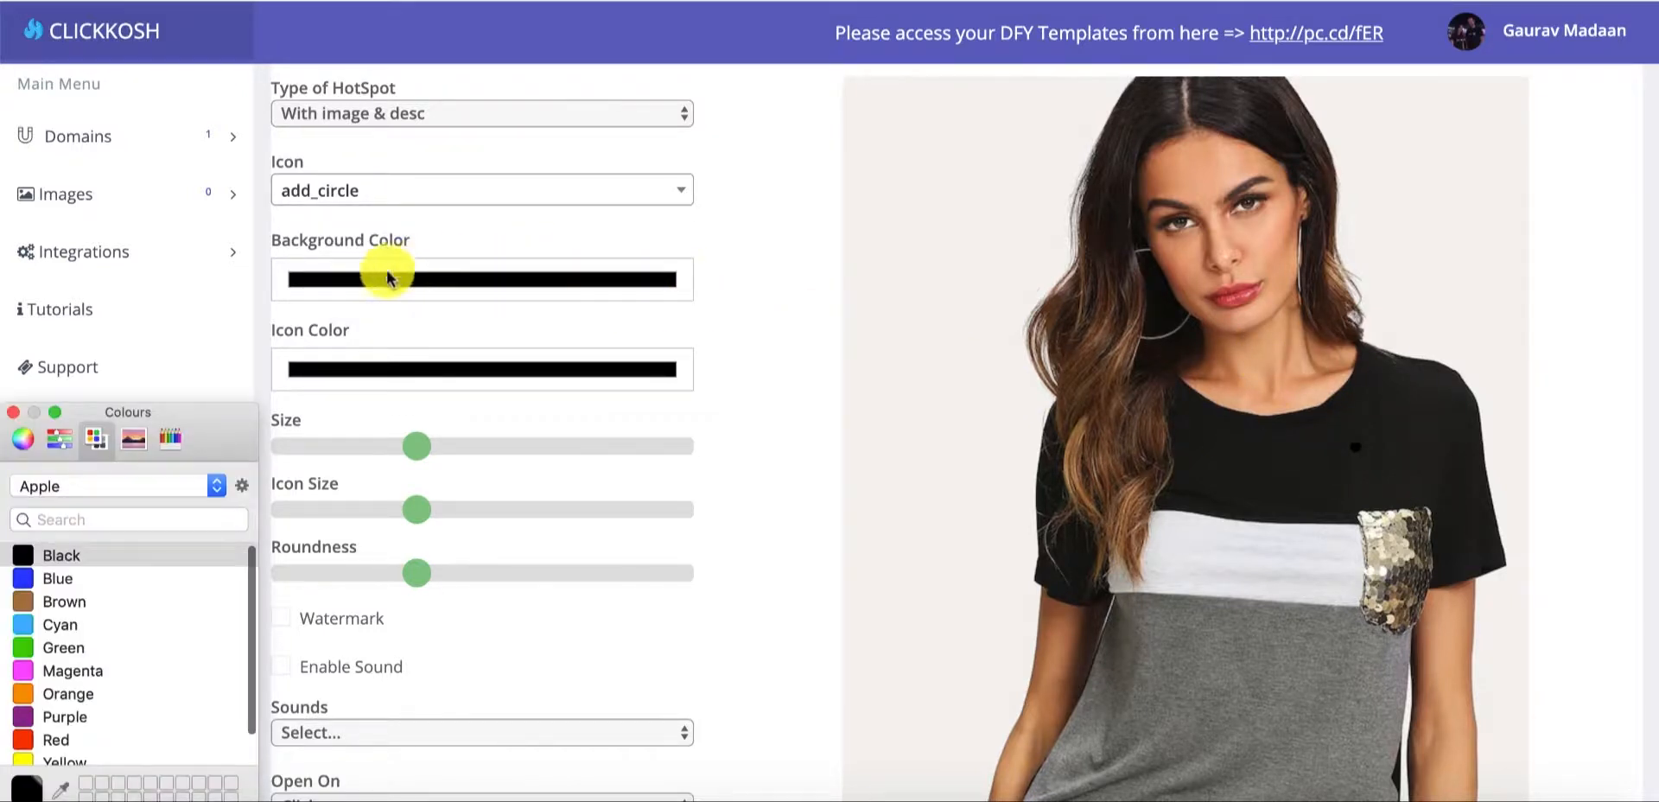
left_click(65, 762)
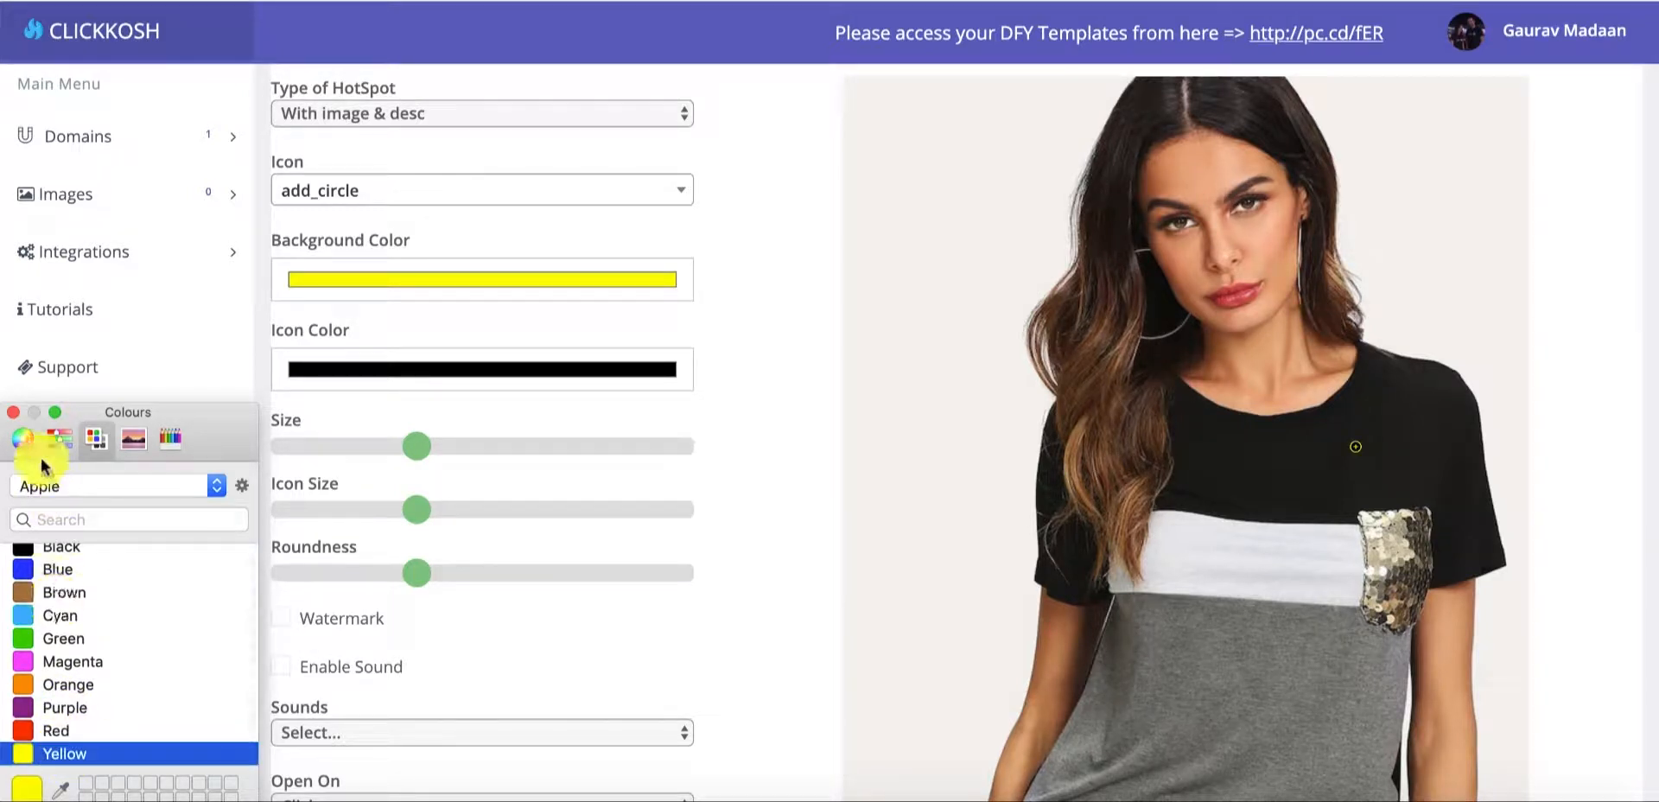
left_click(15, 413)
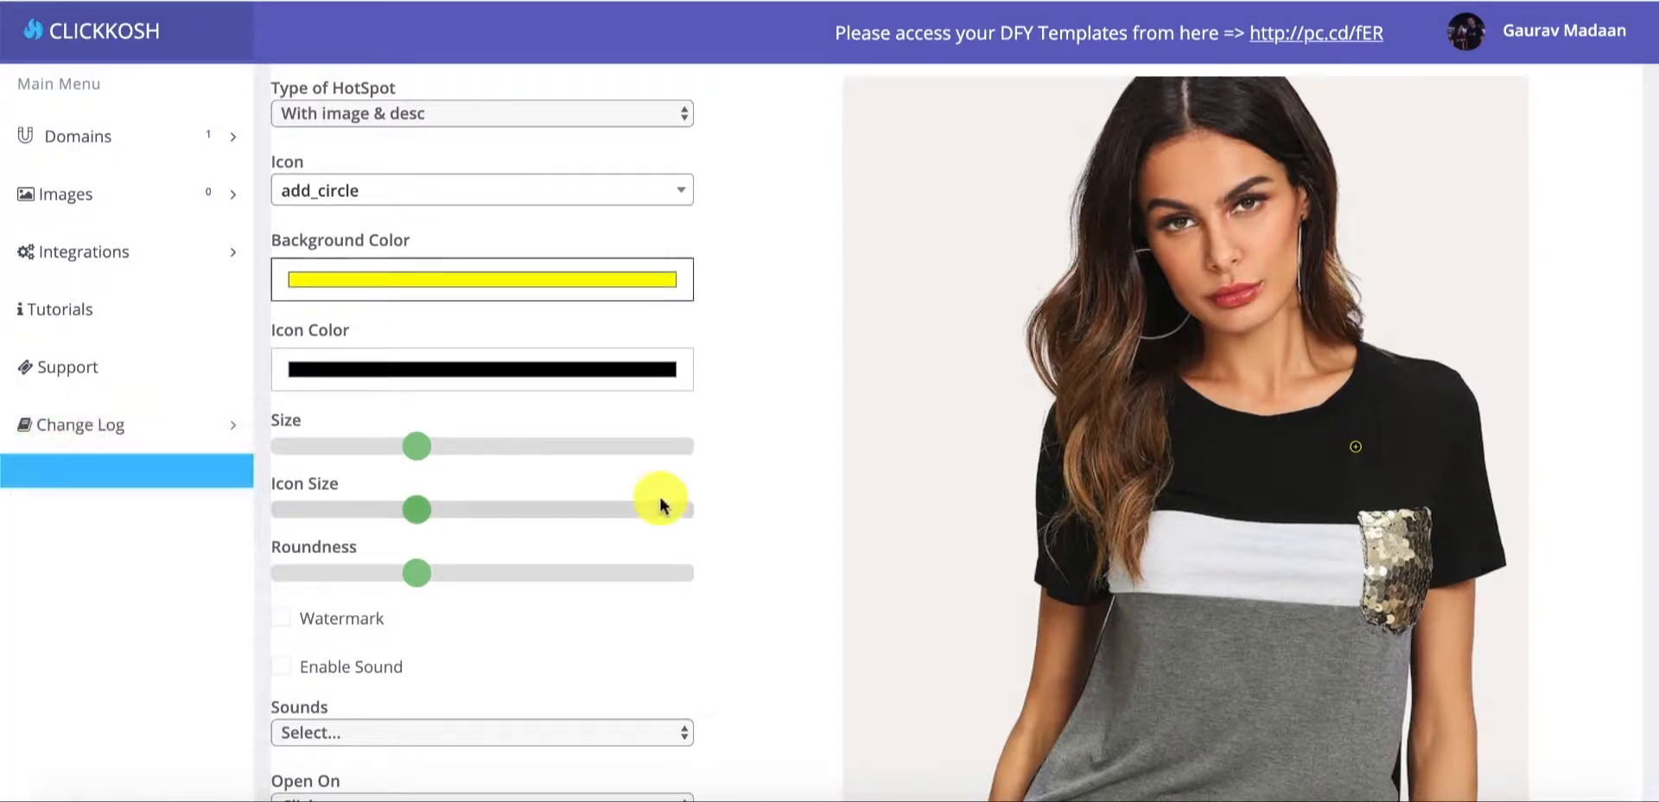
Step: Enlarge the hotspot and its icon, and increase the roundness until its yellow background is a full circle
left_click_drag(423, 453, 582, 455)
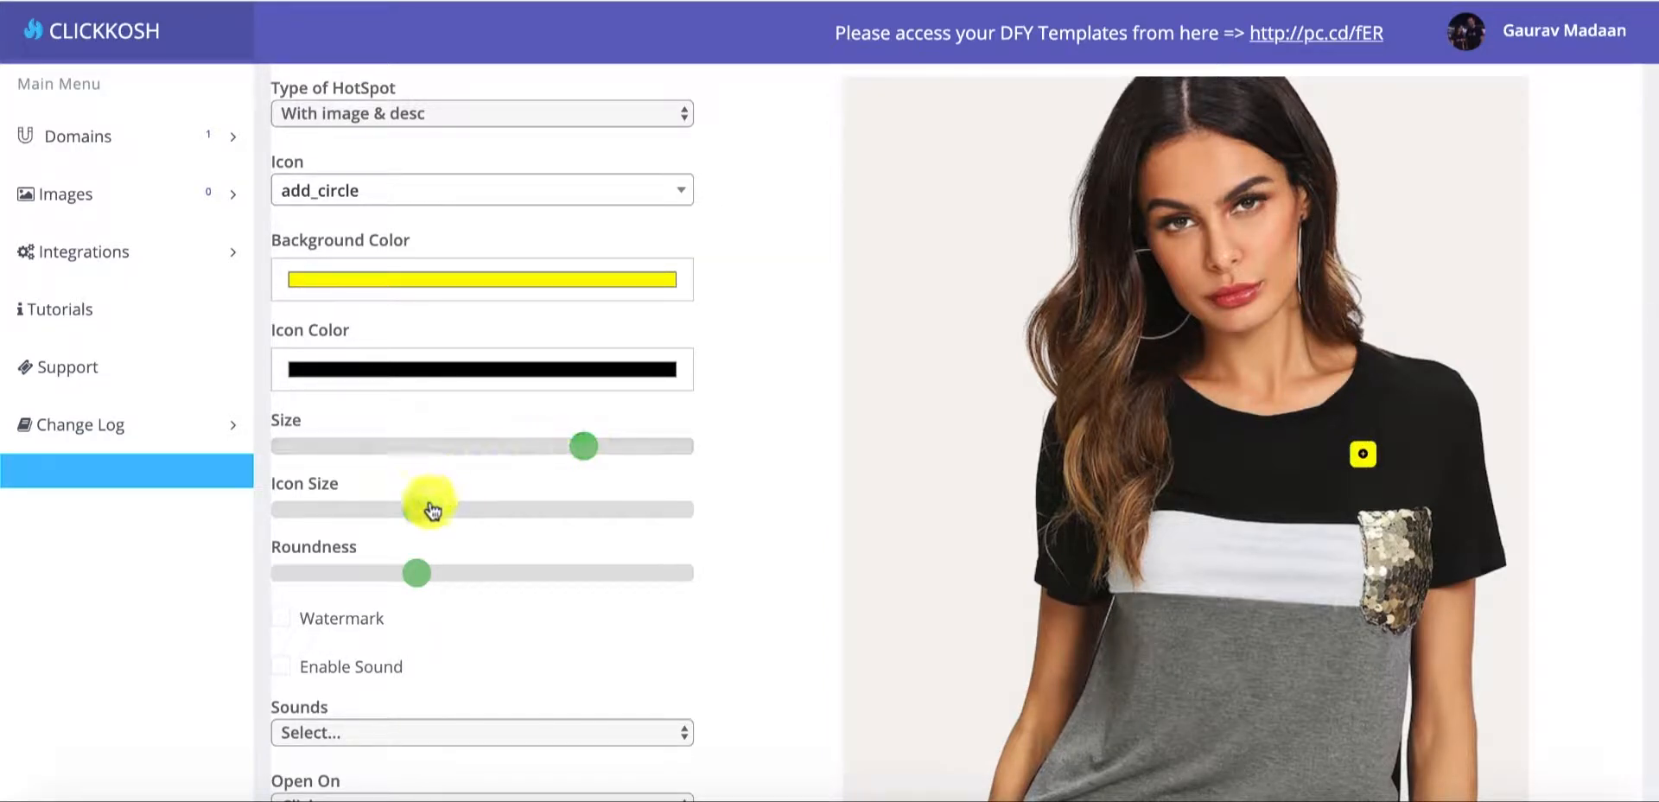
left_click_drag(417, 511, 557, 516)
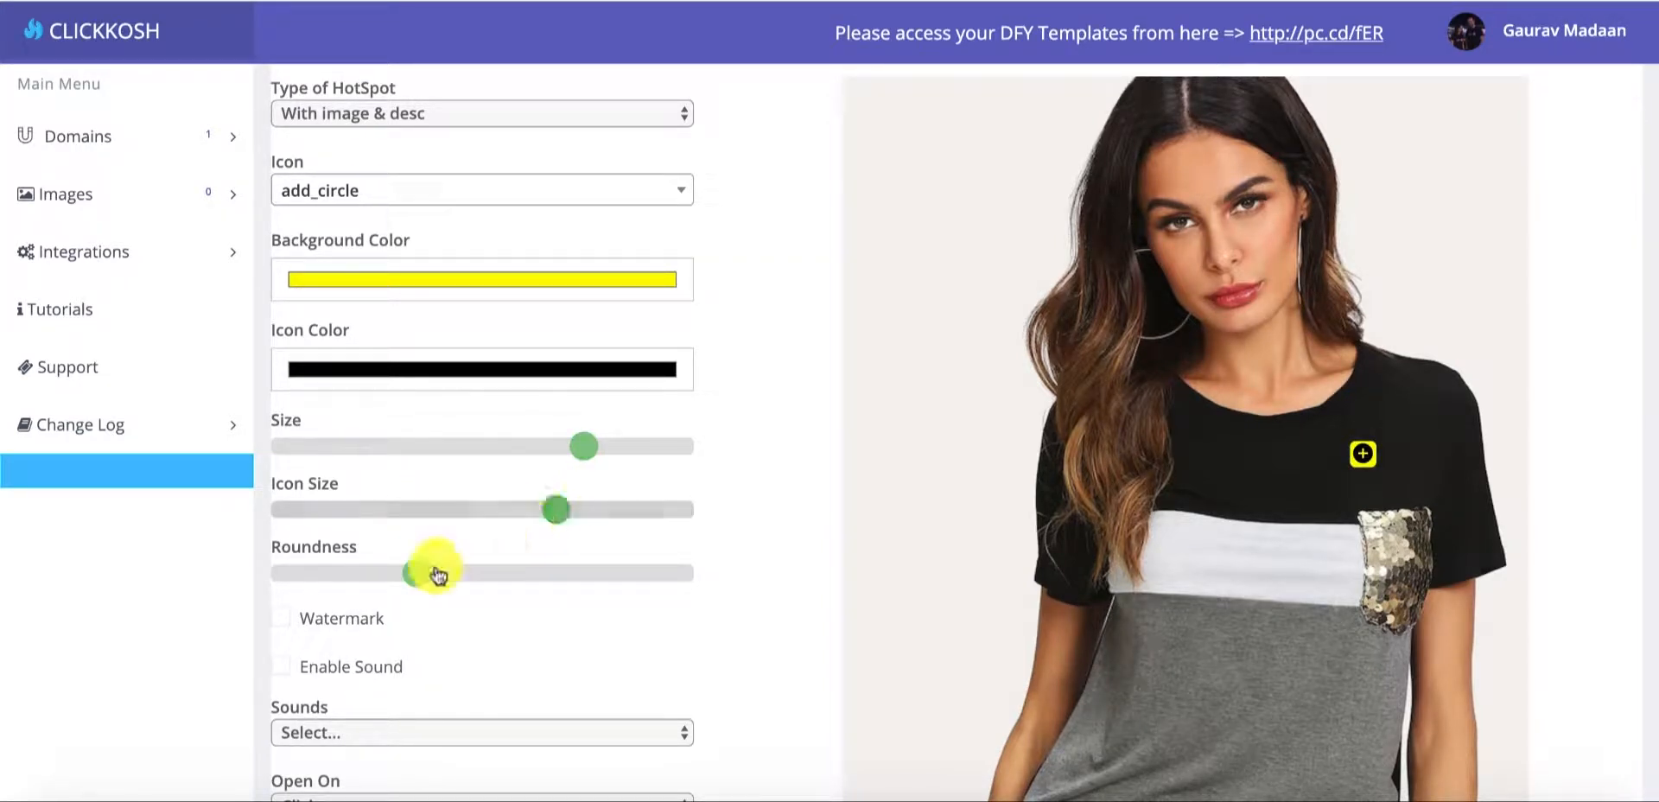
left_click_drag(416, 573, 508, 566)
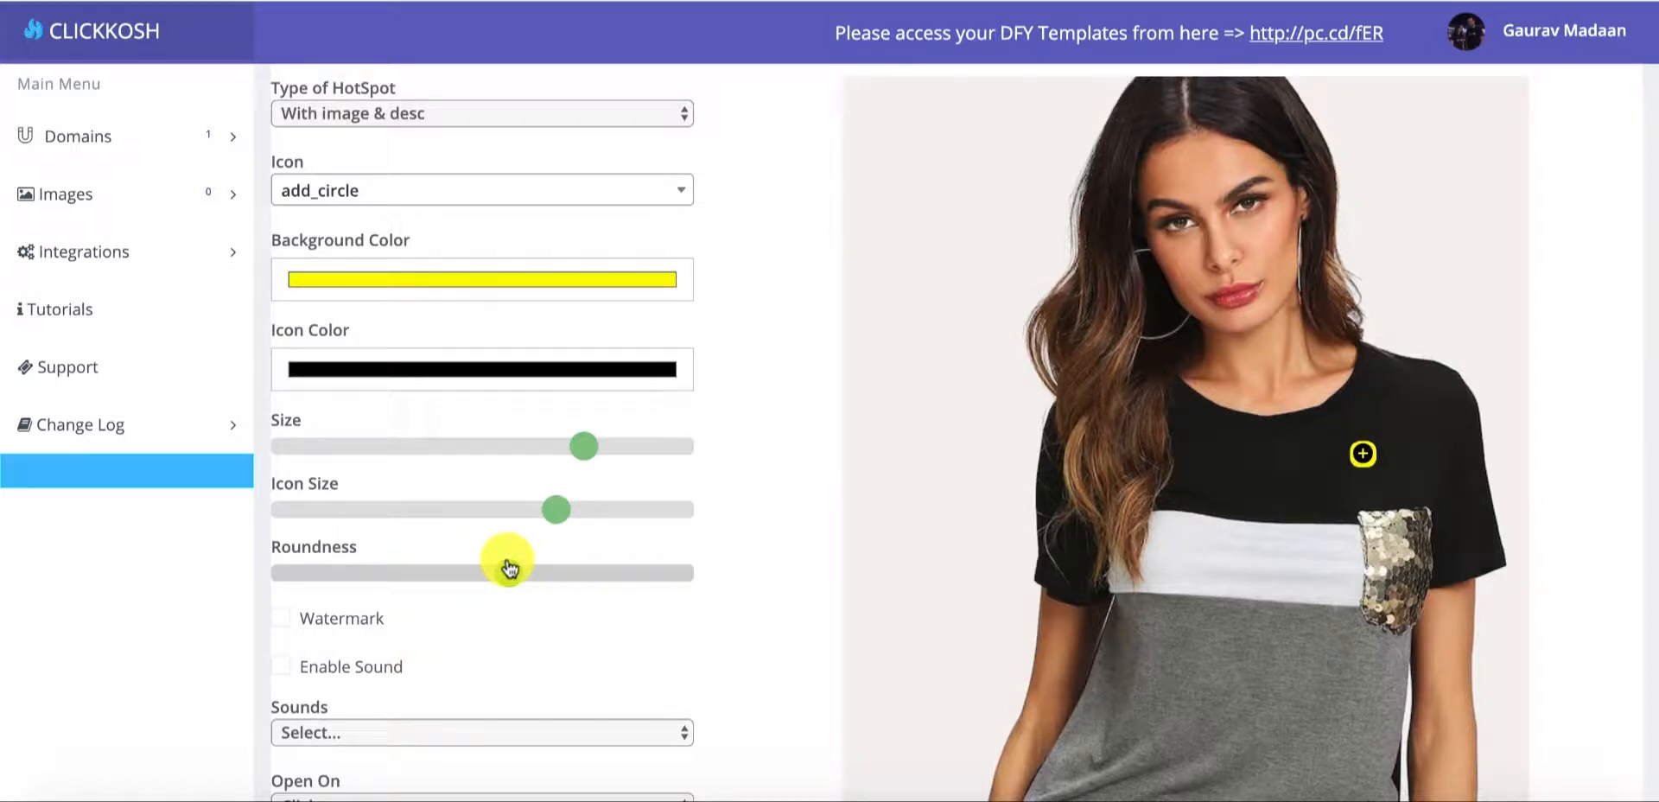
left_click_drag(584, 446, 650, 449)
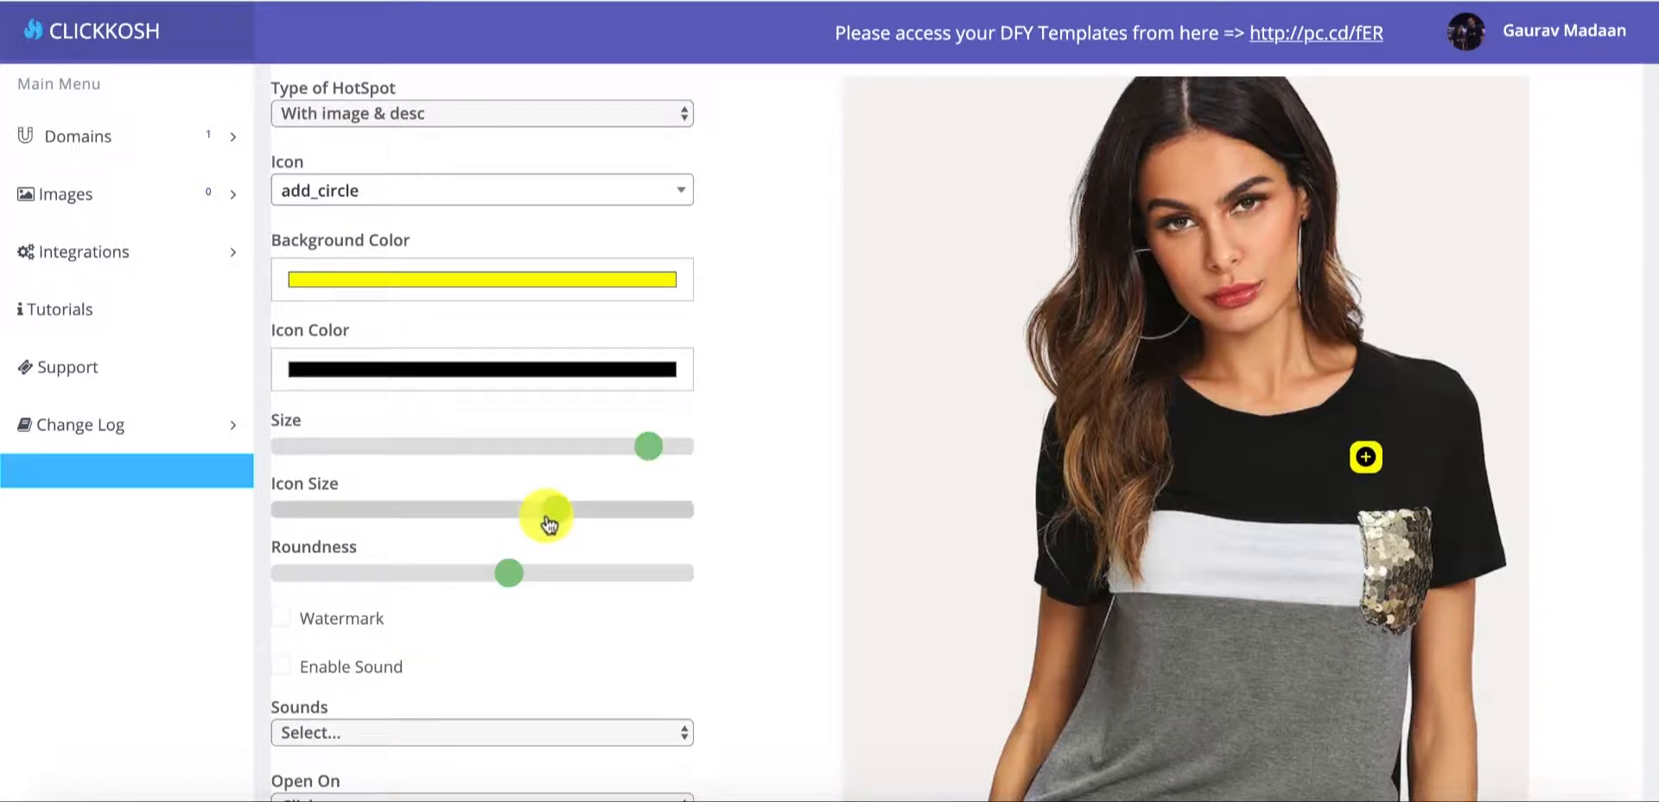
left_click_drag(548, 517, 631, 519)
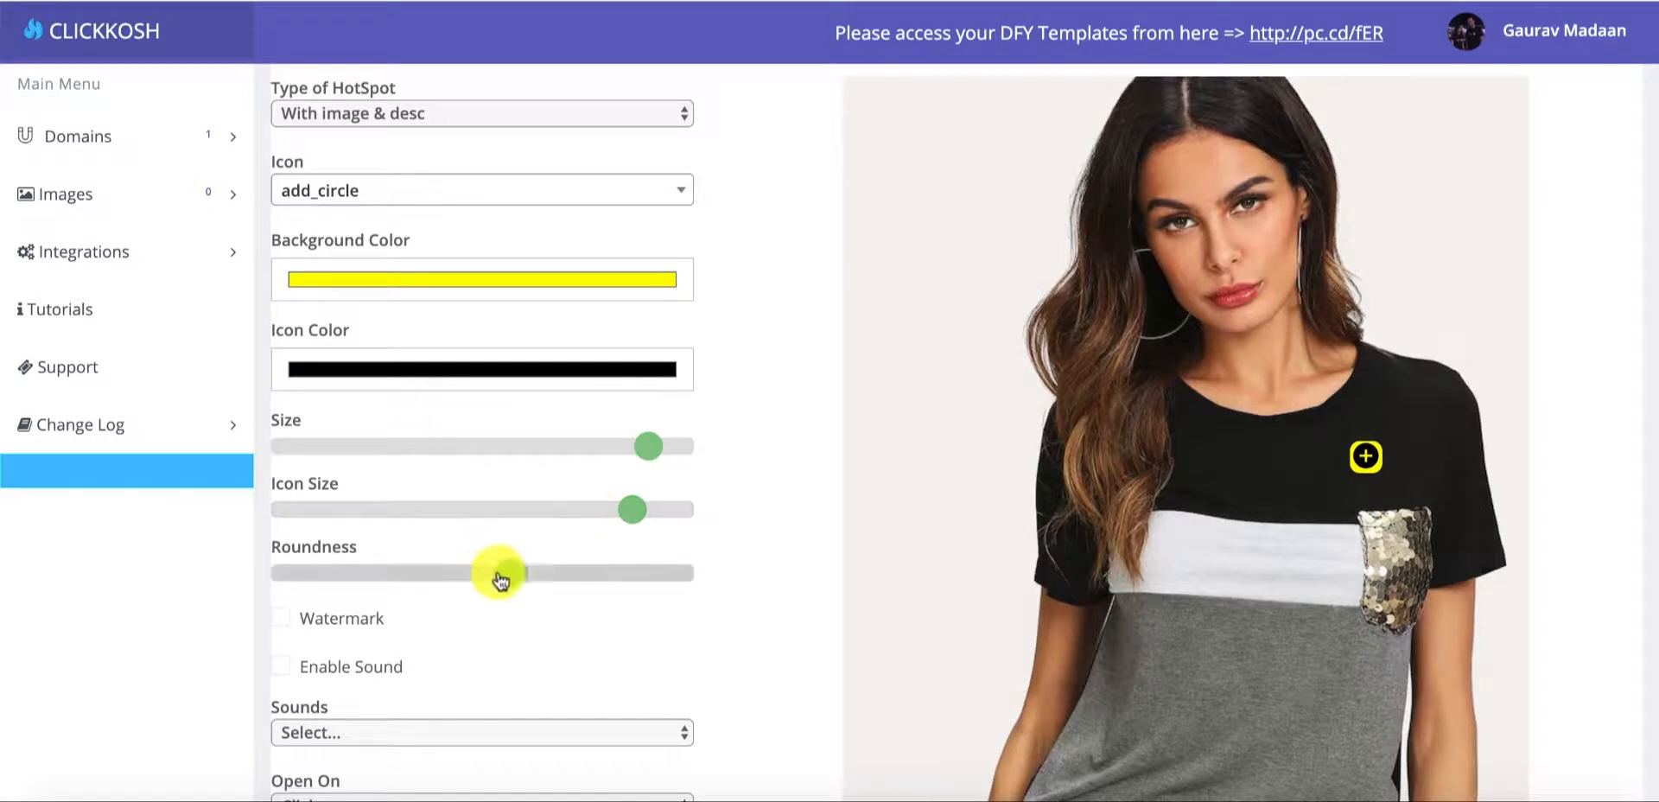
left_click_drag(504, 573, 608, 564)
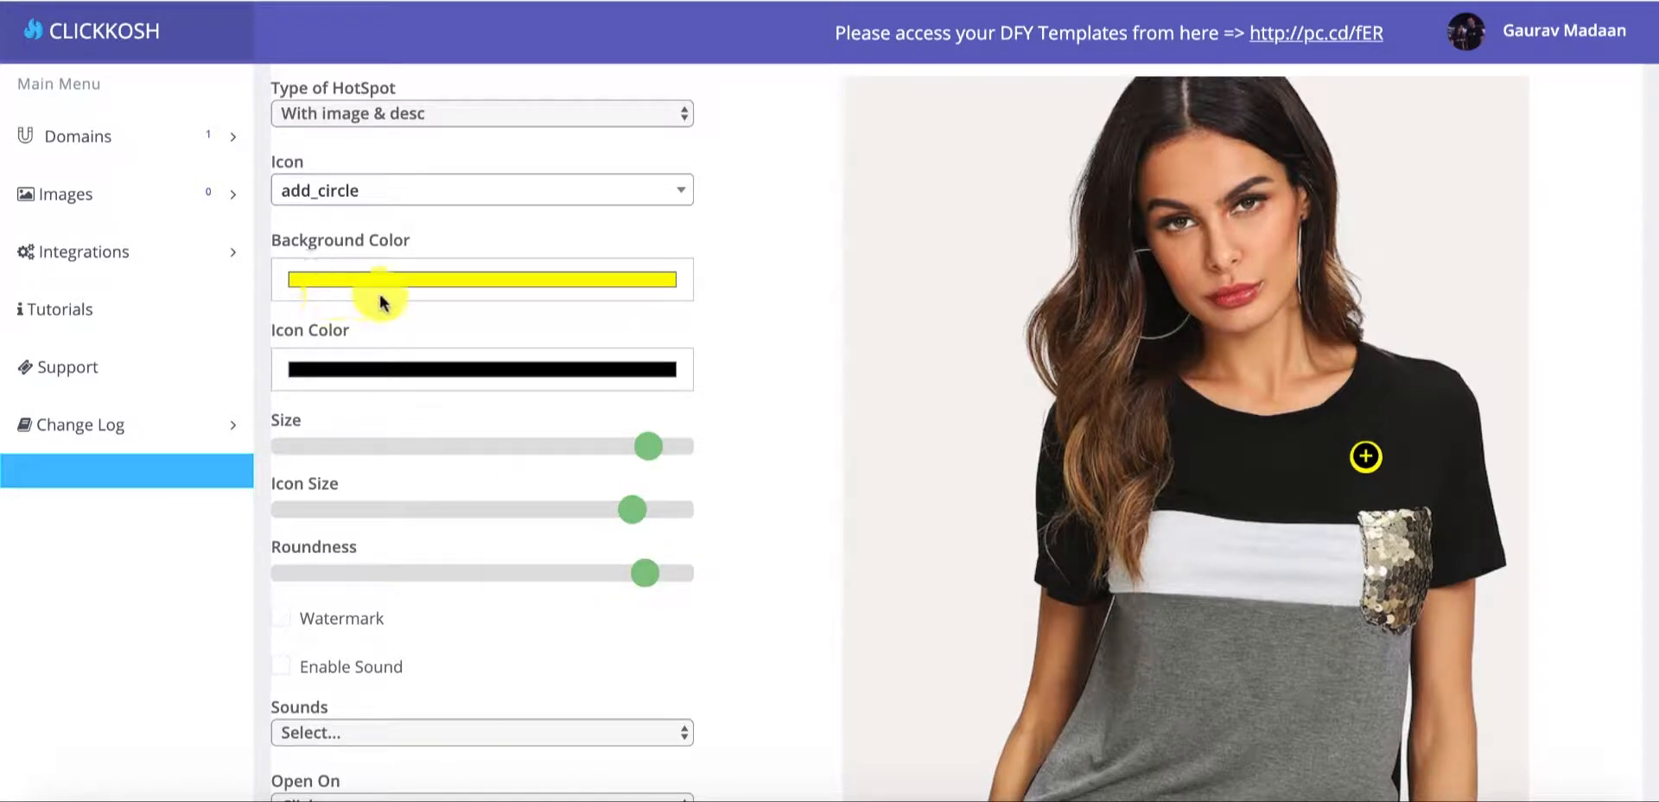
Step: Try the inbox icon on the hotspot
left_click(394, 190)
scroll(400, 437, "down", 3)
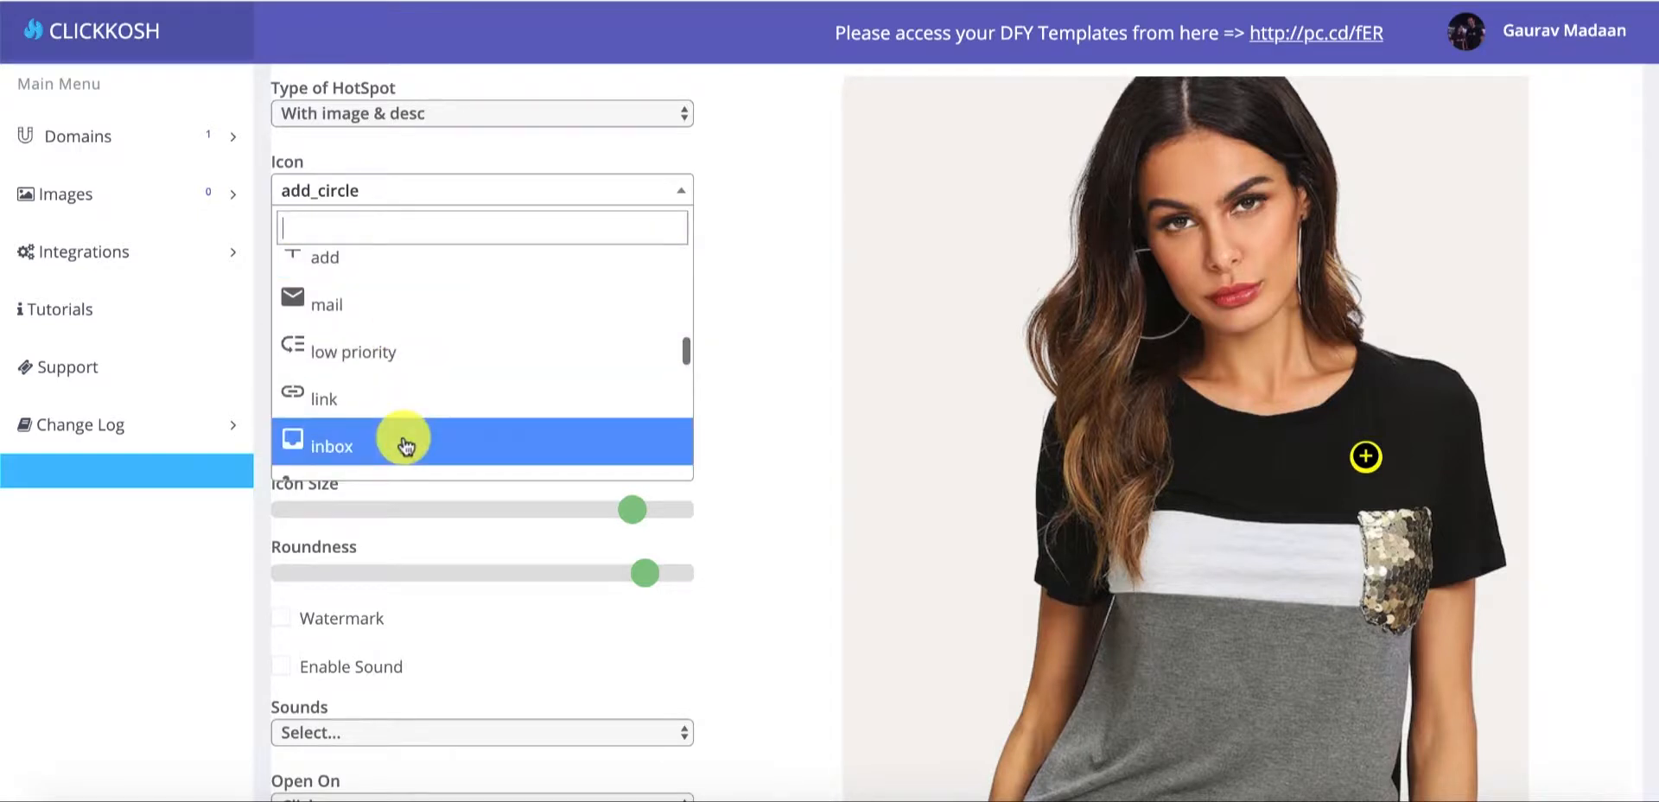
left_click(400, 437)
scroll(403, 444, "down", 1)
scroll(402, 440, "up", 2)
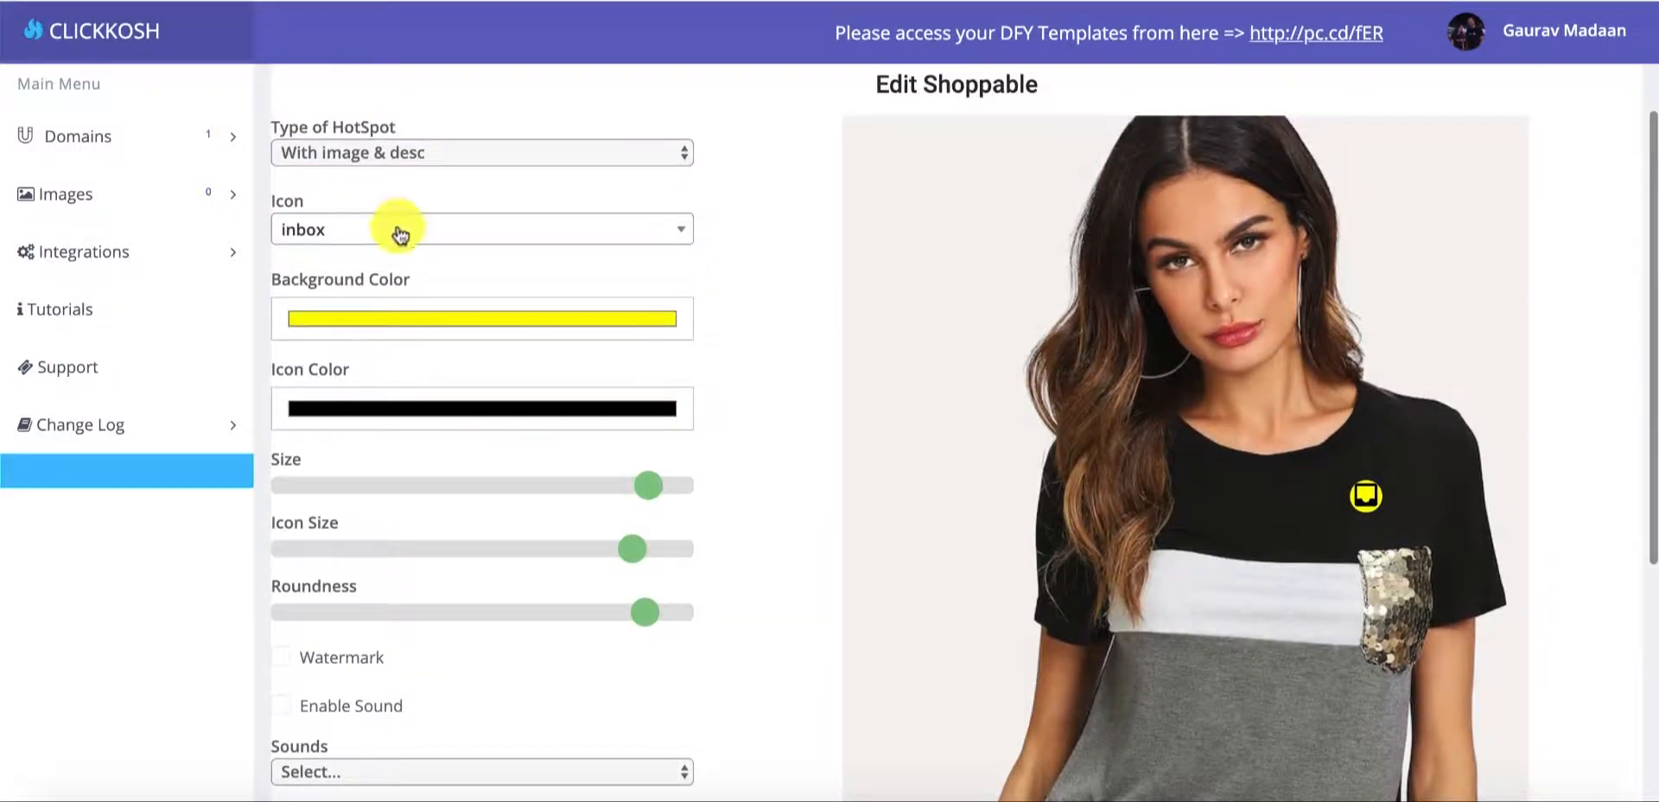
Step: Browse the available hotspot icons and set the icon to highlight off
left_click(400, 229)
scroll(415, 397, "down", 5)
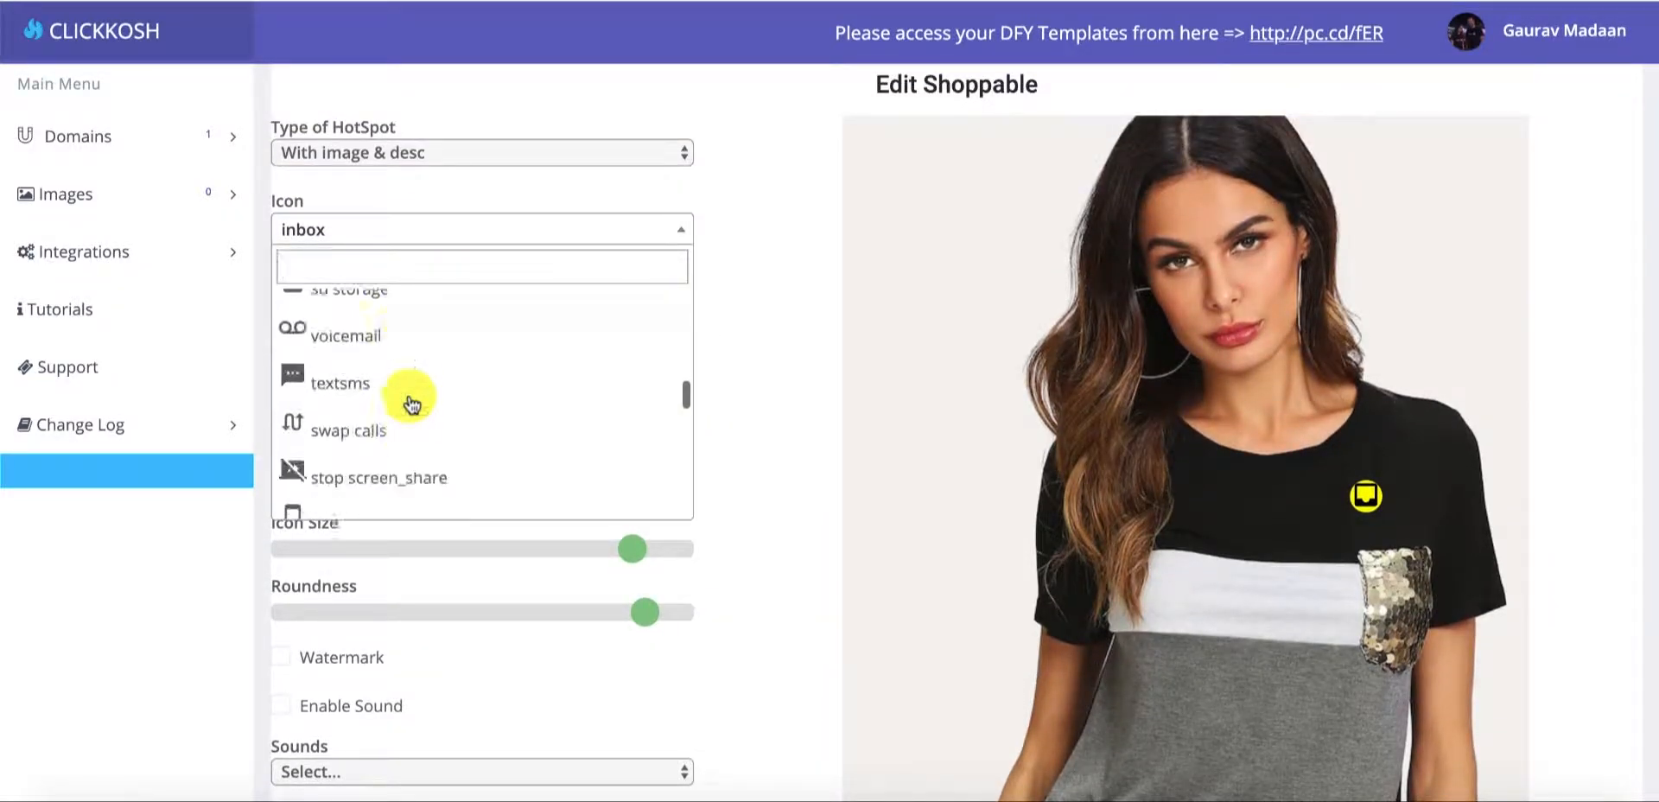
scroll(412, 406, "down", 10)
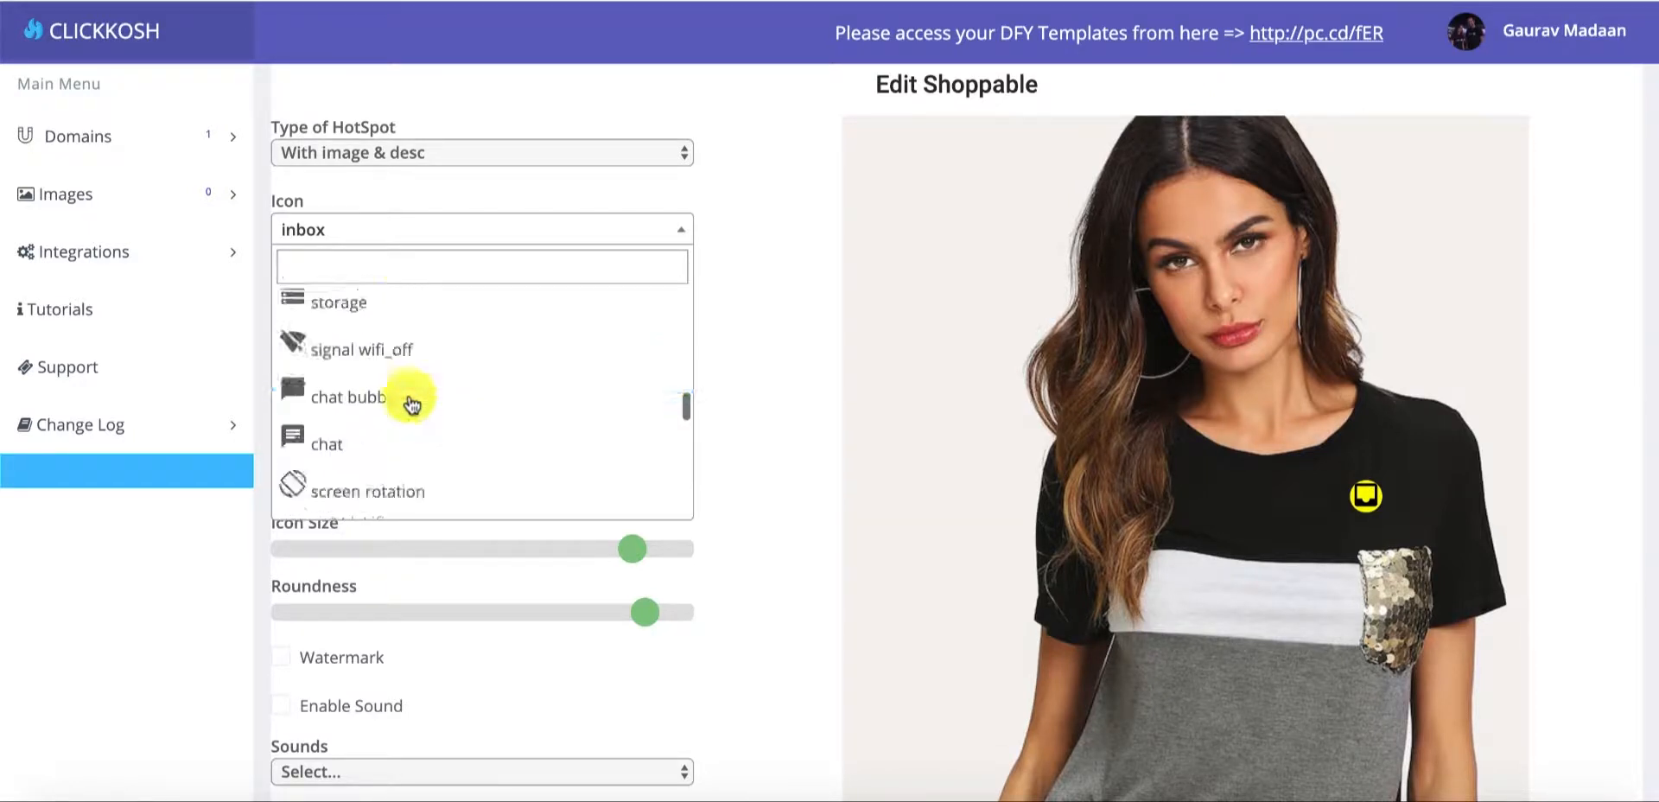
scroll(412, 405, "up", 10)
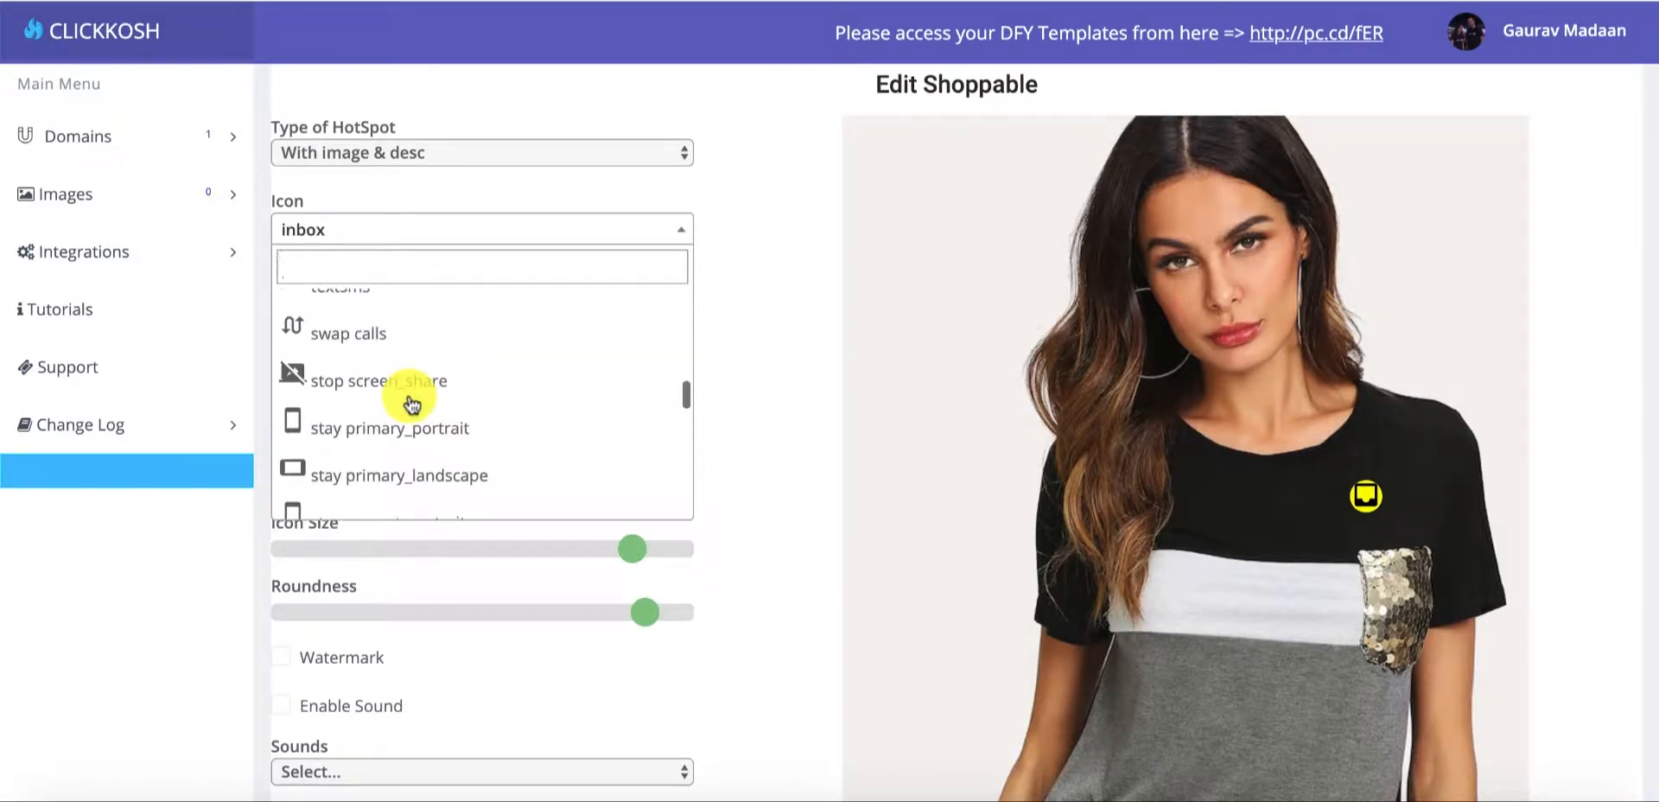
scroll(412, 405, "down", 2)
scroll(412, 406, "up", 6)
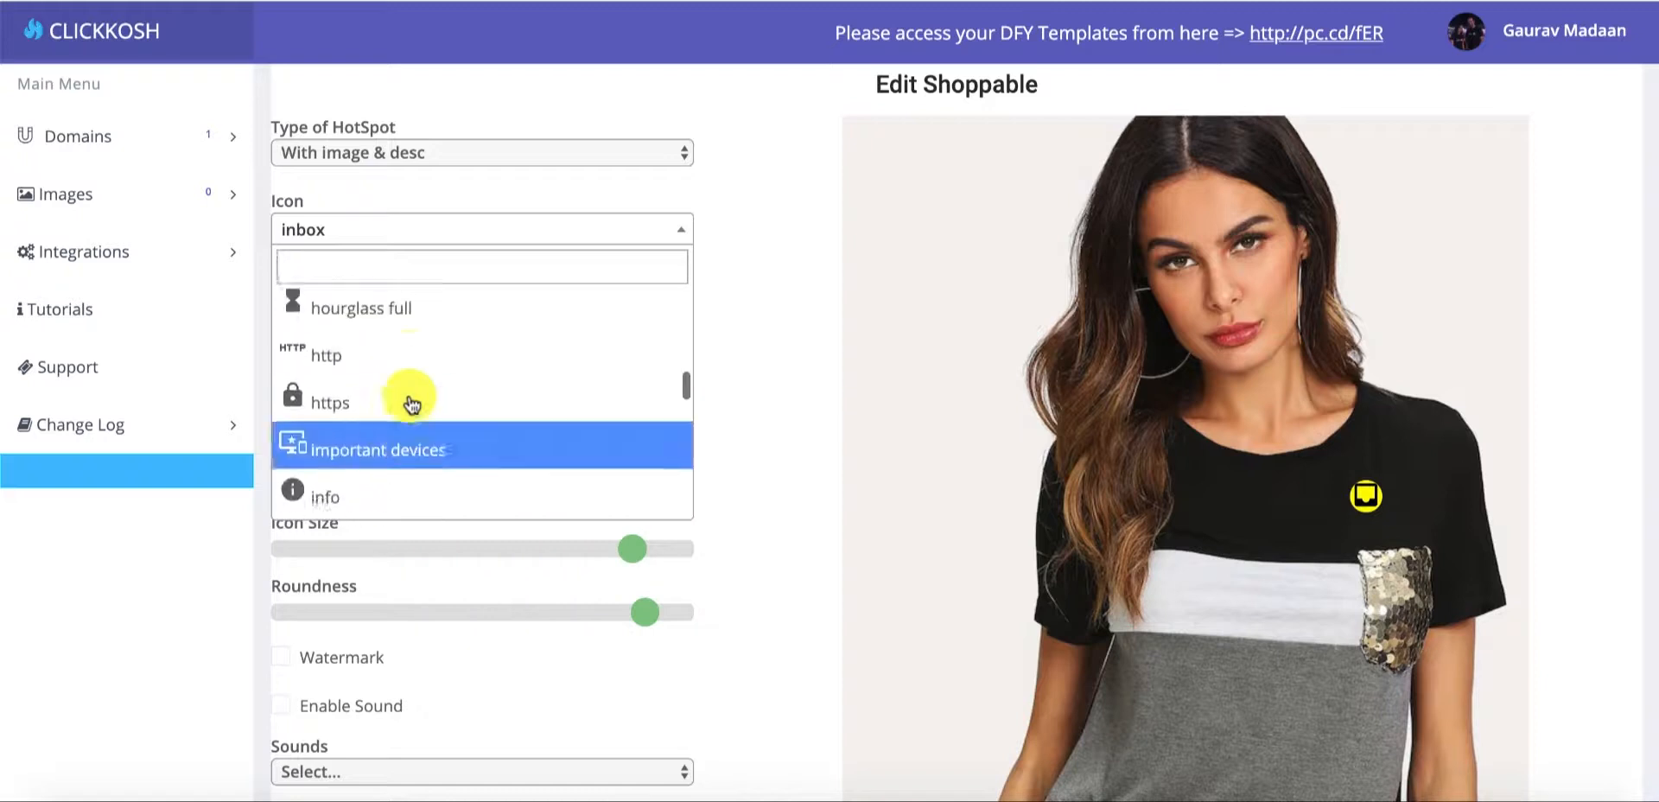
scroll(412, 405, "up", 3)
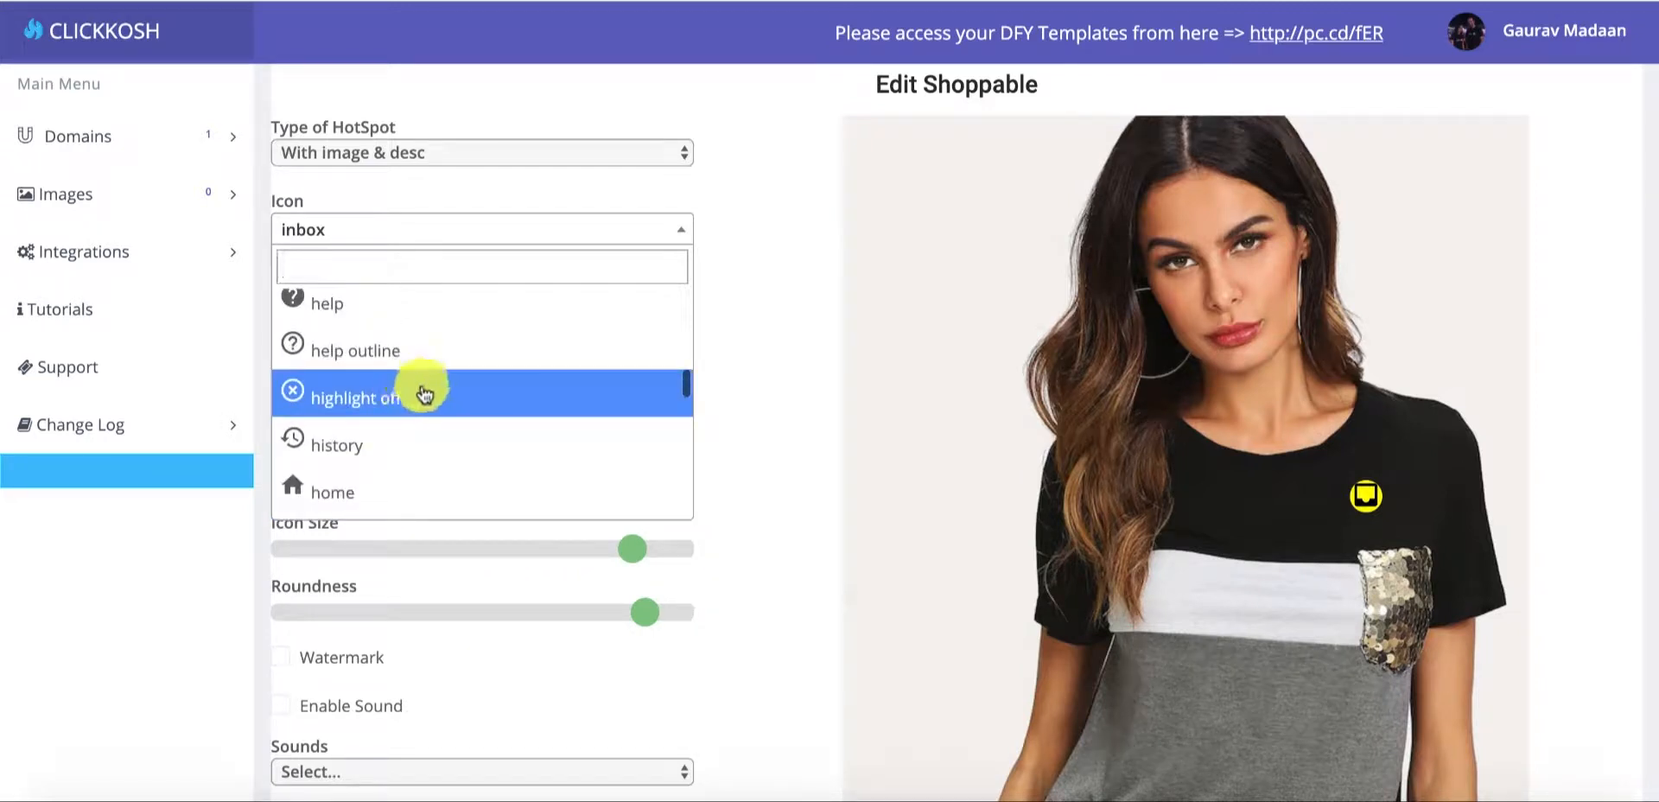
left_click(425, 399)
Step: Open the content form of the T-shirt hotspot and attach Image 1-1.jpg from the Desktop as its image
scroll(830, 336, "down", 3)
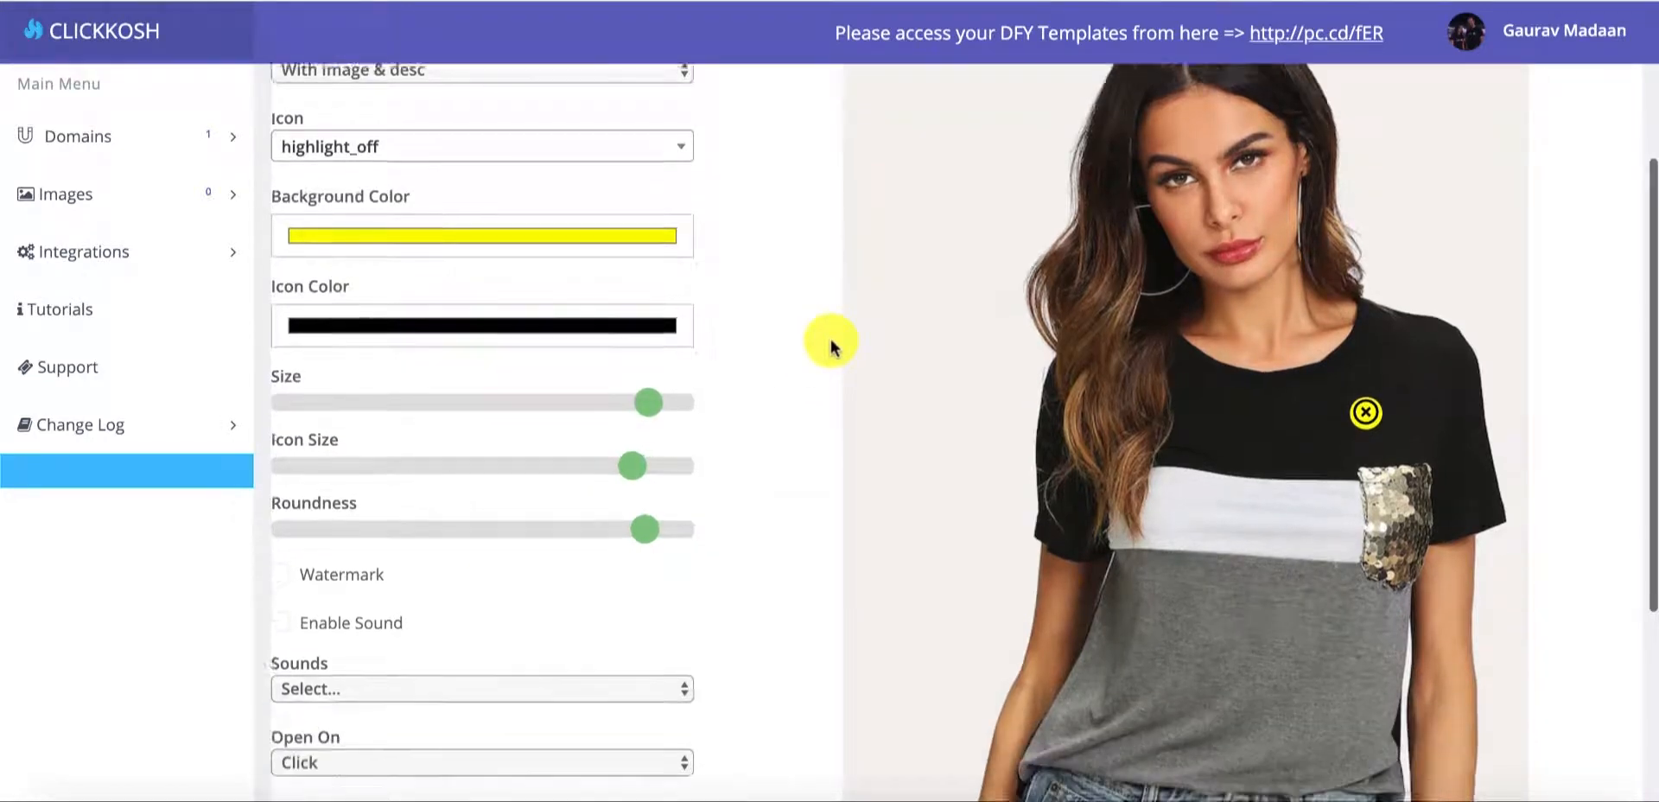
scroll(916, 389, "down", 3)
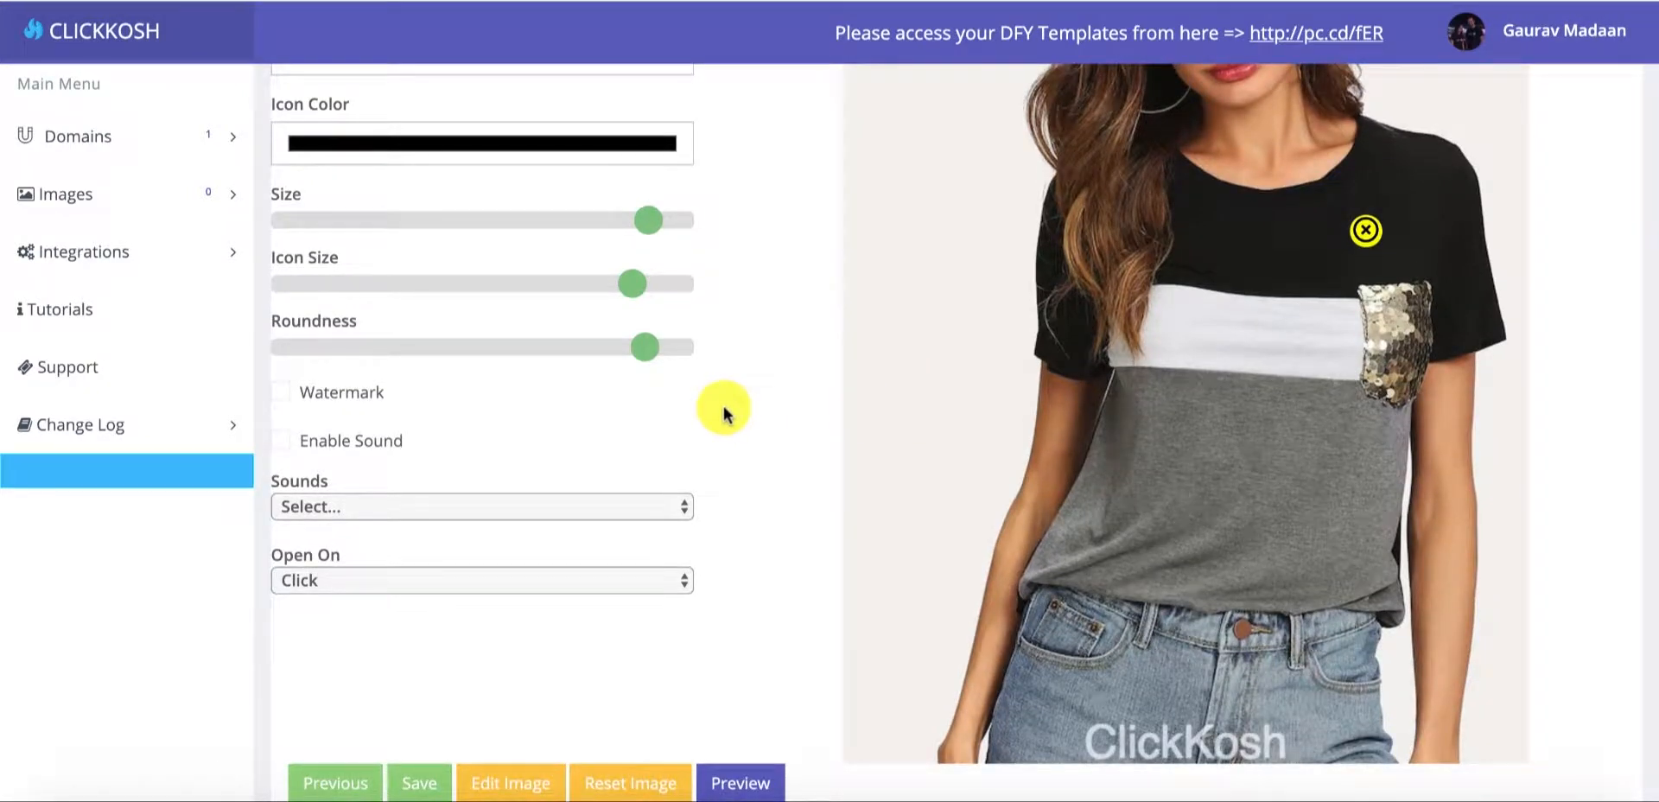
left_click(1374, 242)
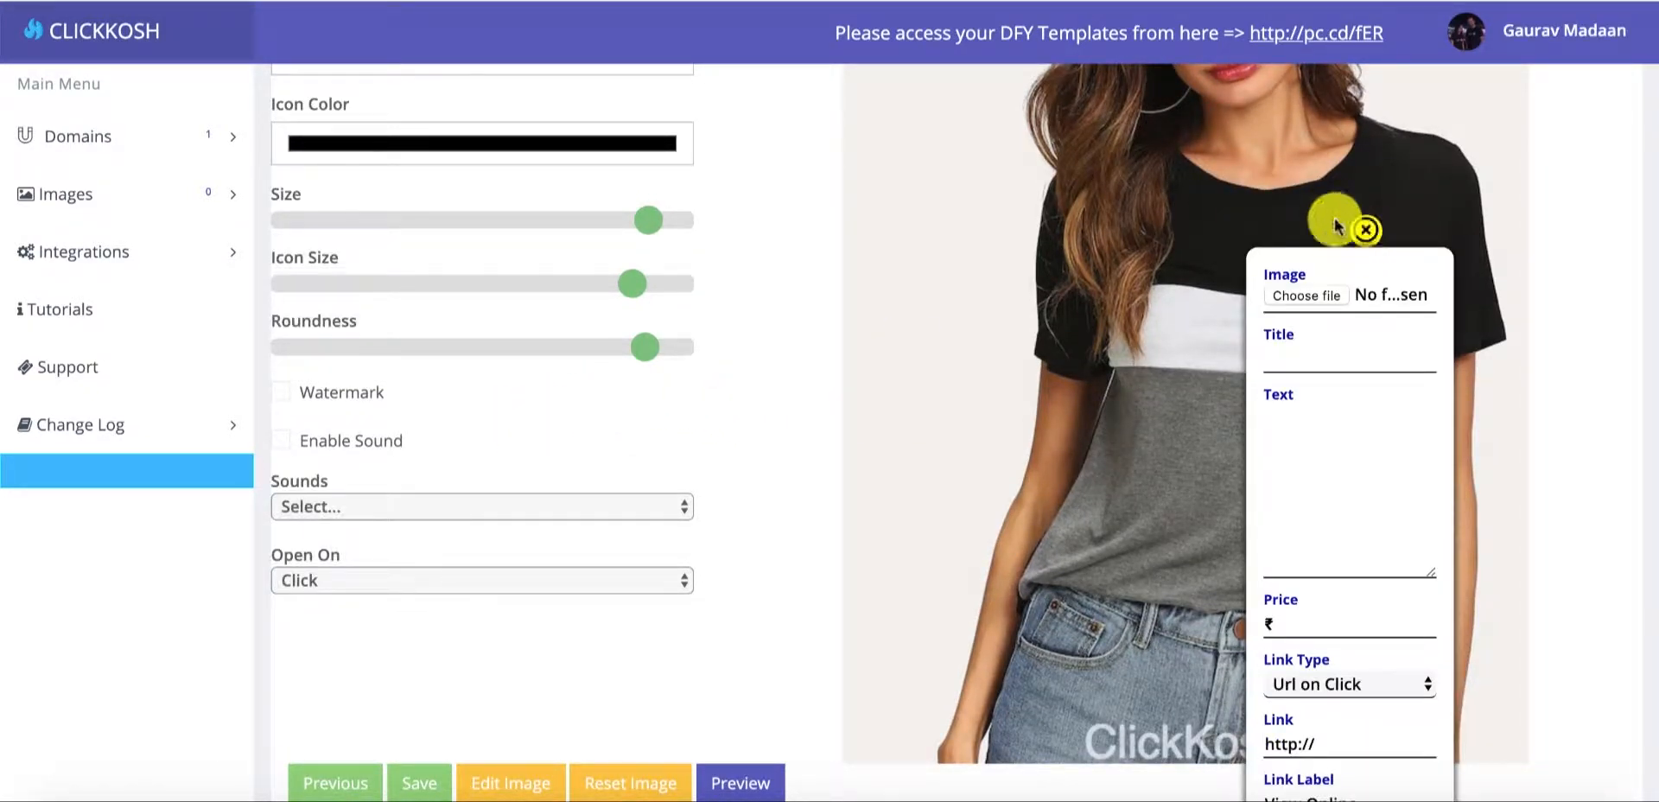
scroll(1369, 332, "down", 2)
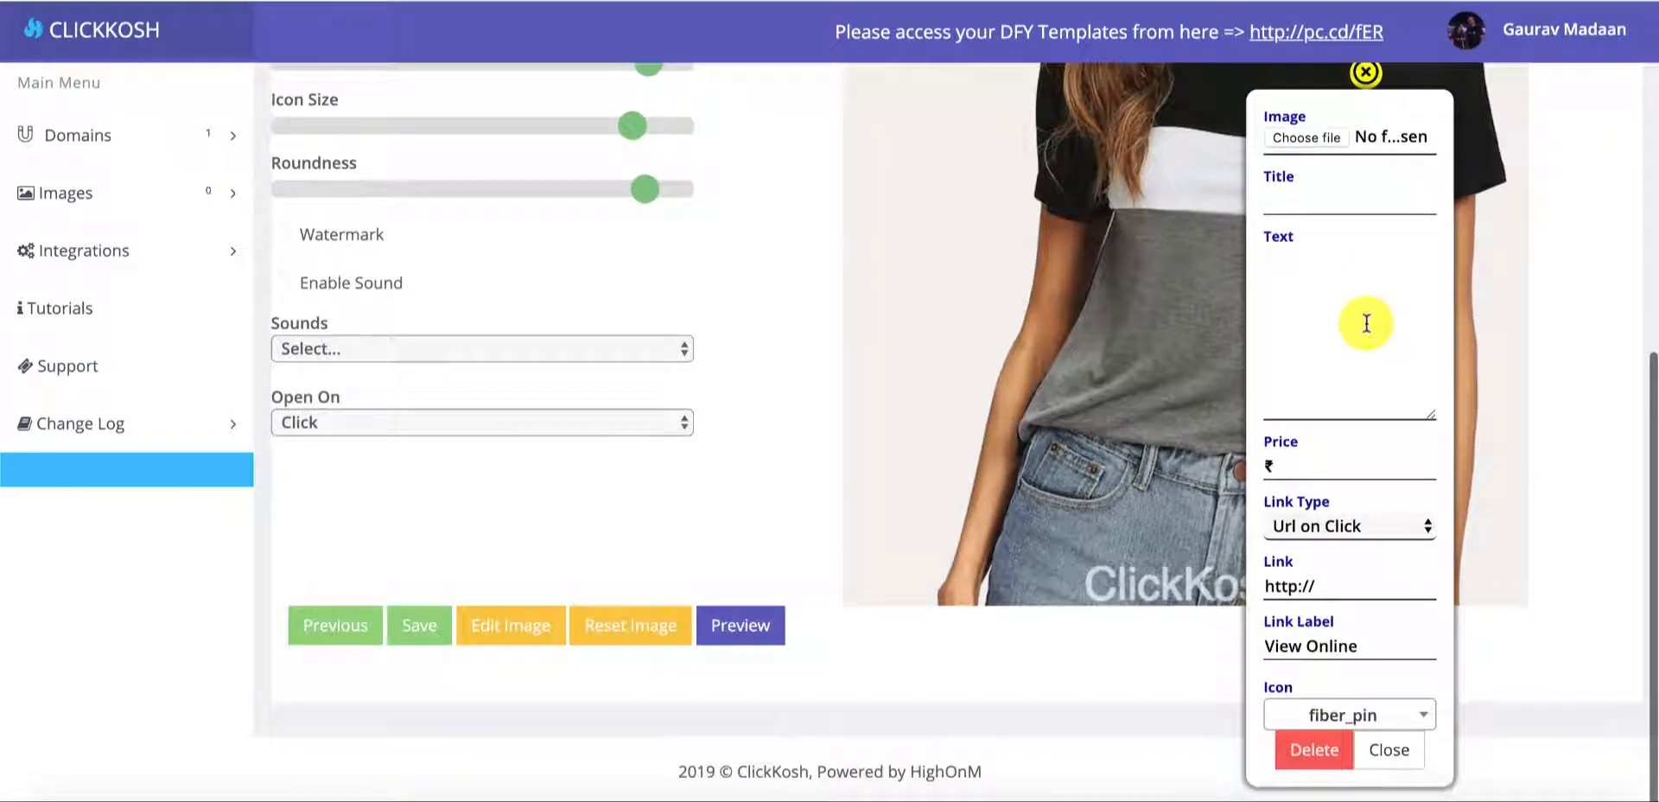
scroll(1366, 324, "up", 1)
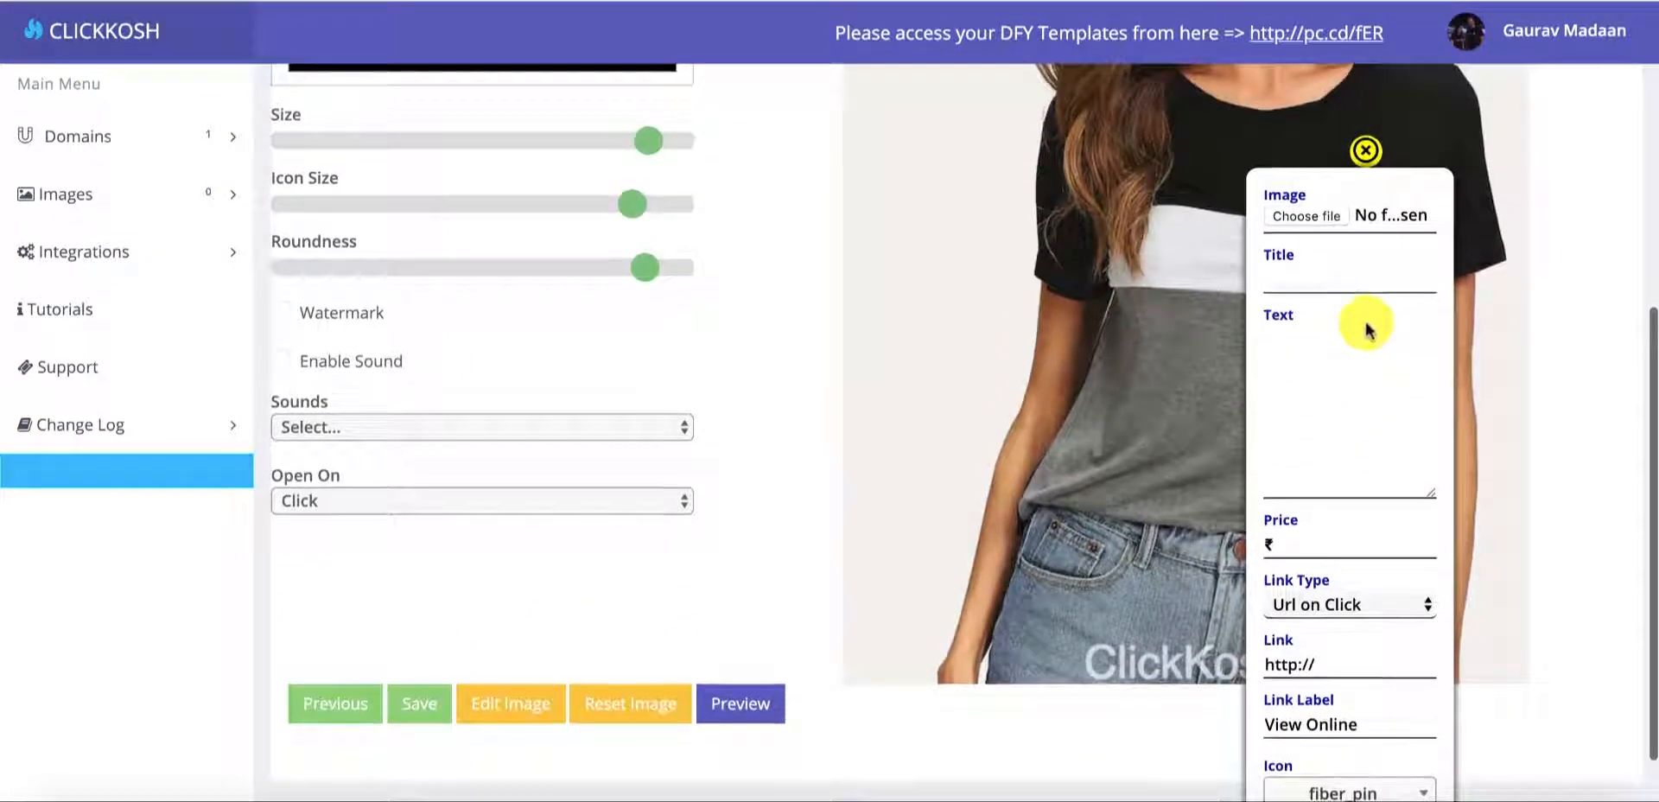
left_click(1329, 216)
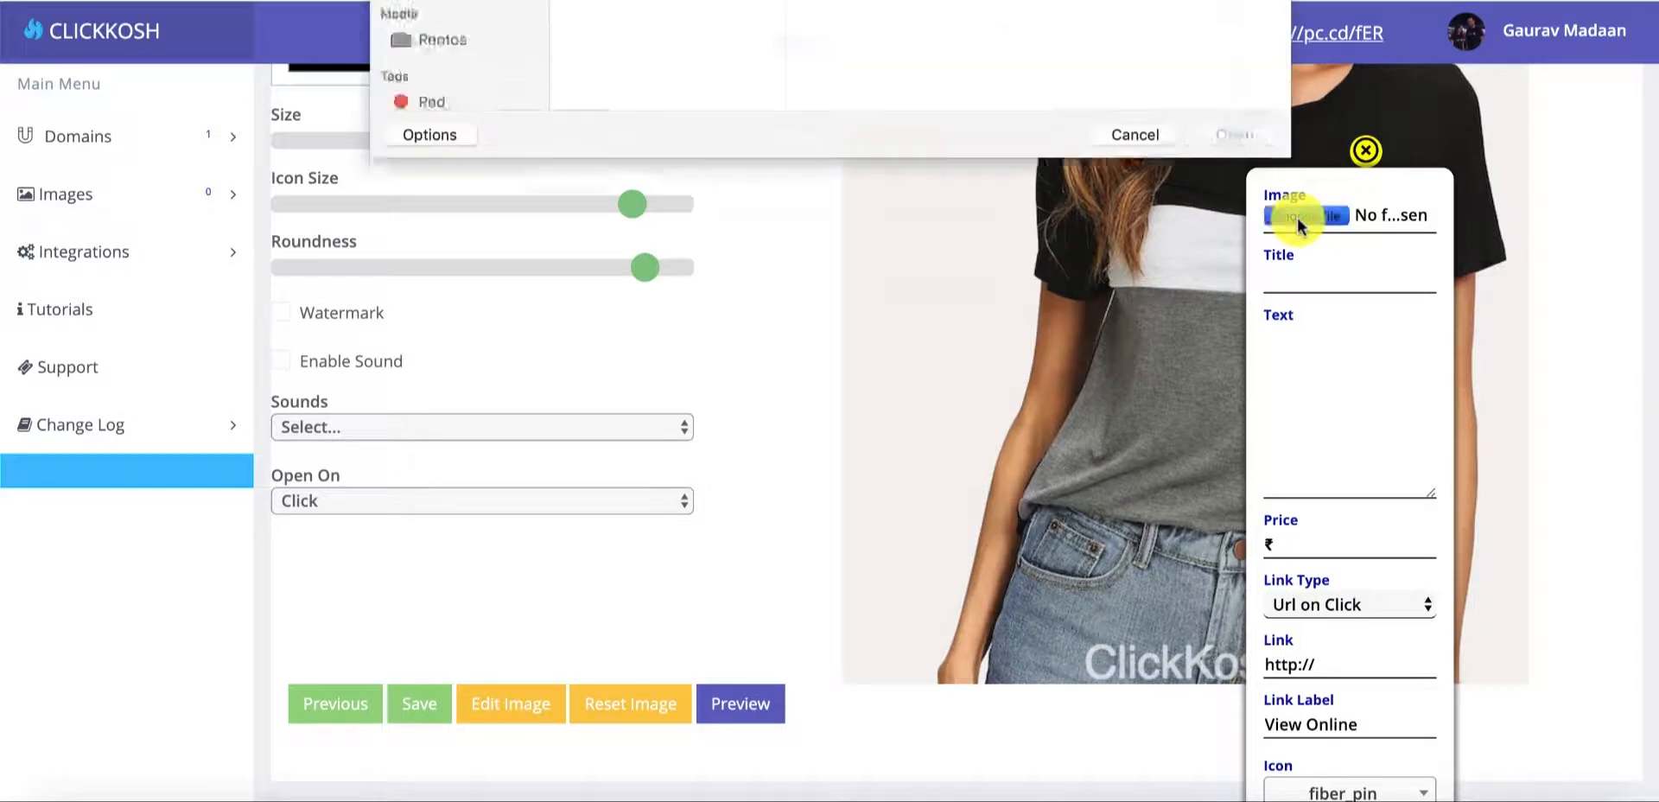
left_click(663, 64)
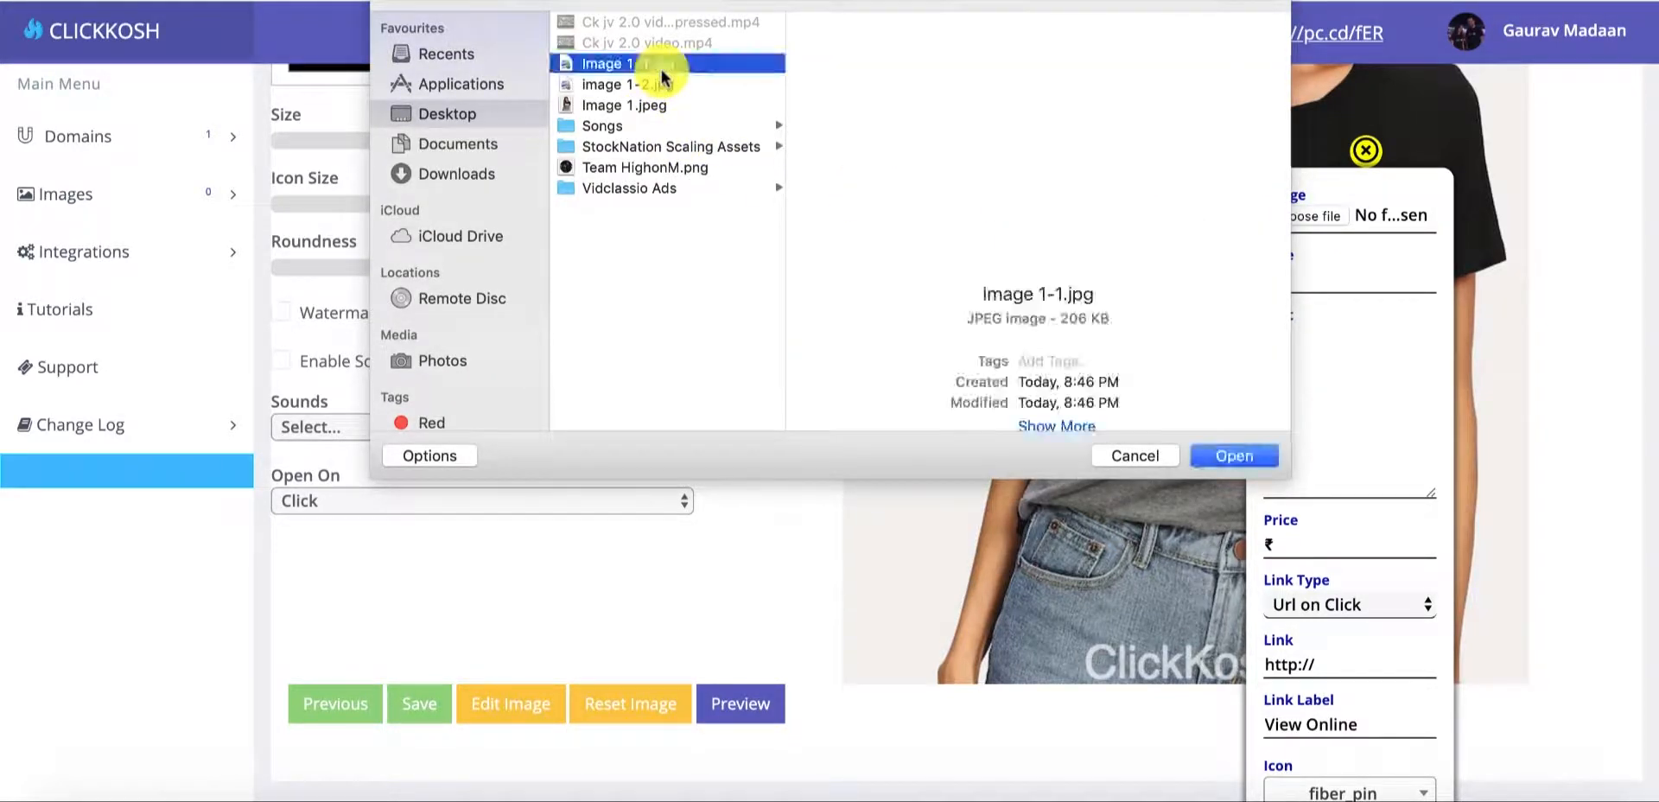
left_click(1228, 450)
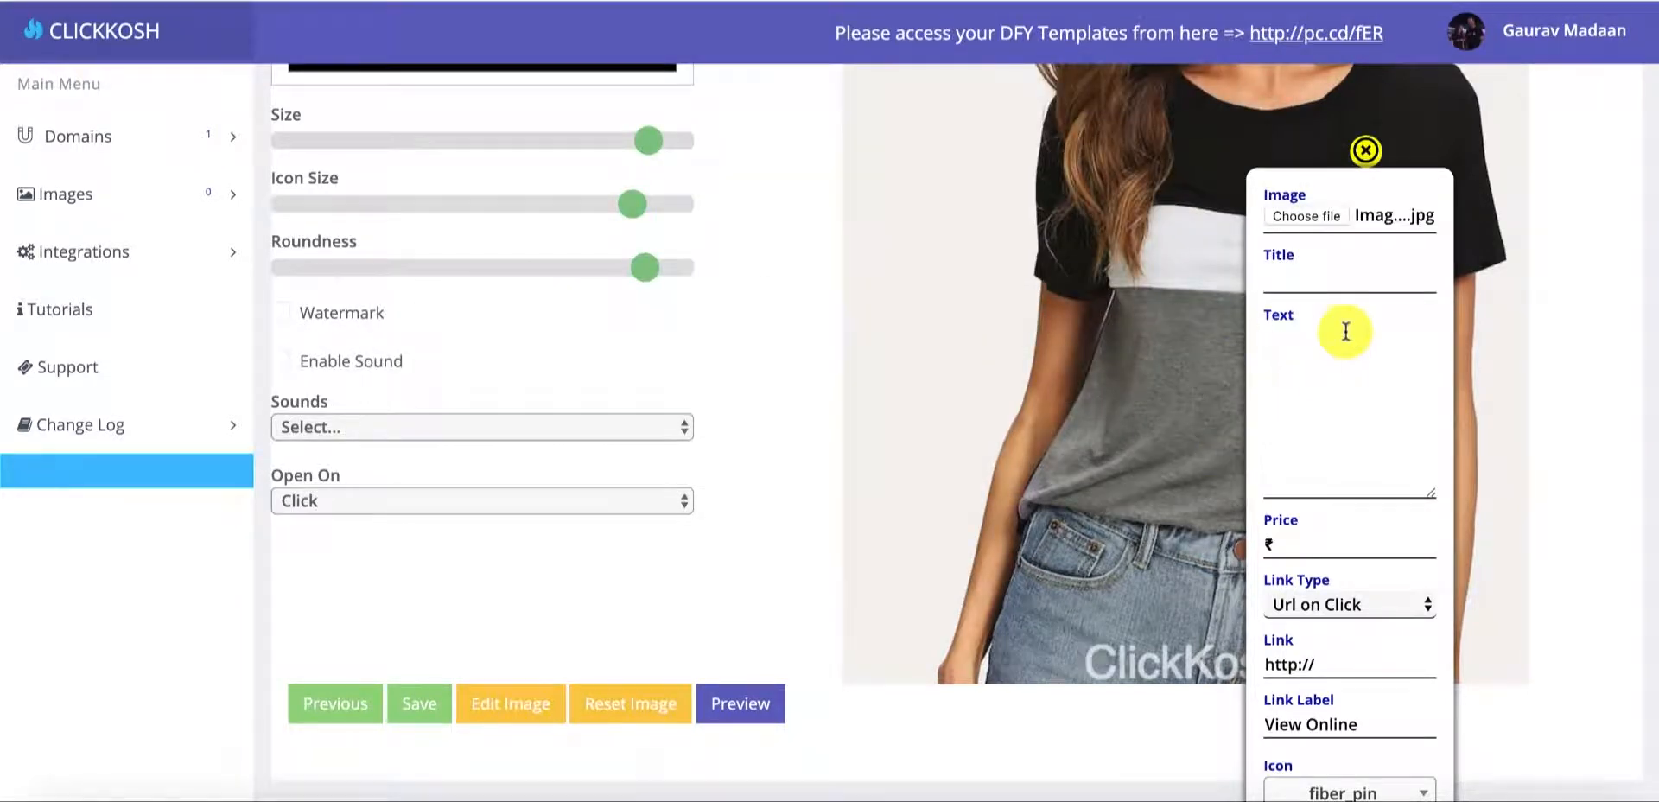
Step: Enter Sew Sequin Pocket Tee as the hotspot's title
scroll(1340, 326, "down", 2)
left_click(1302, 203)
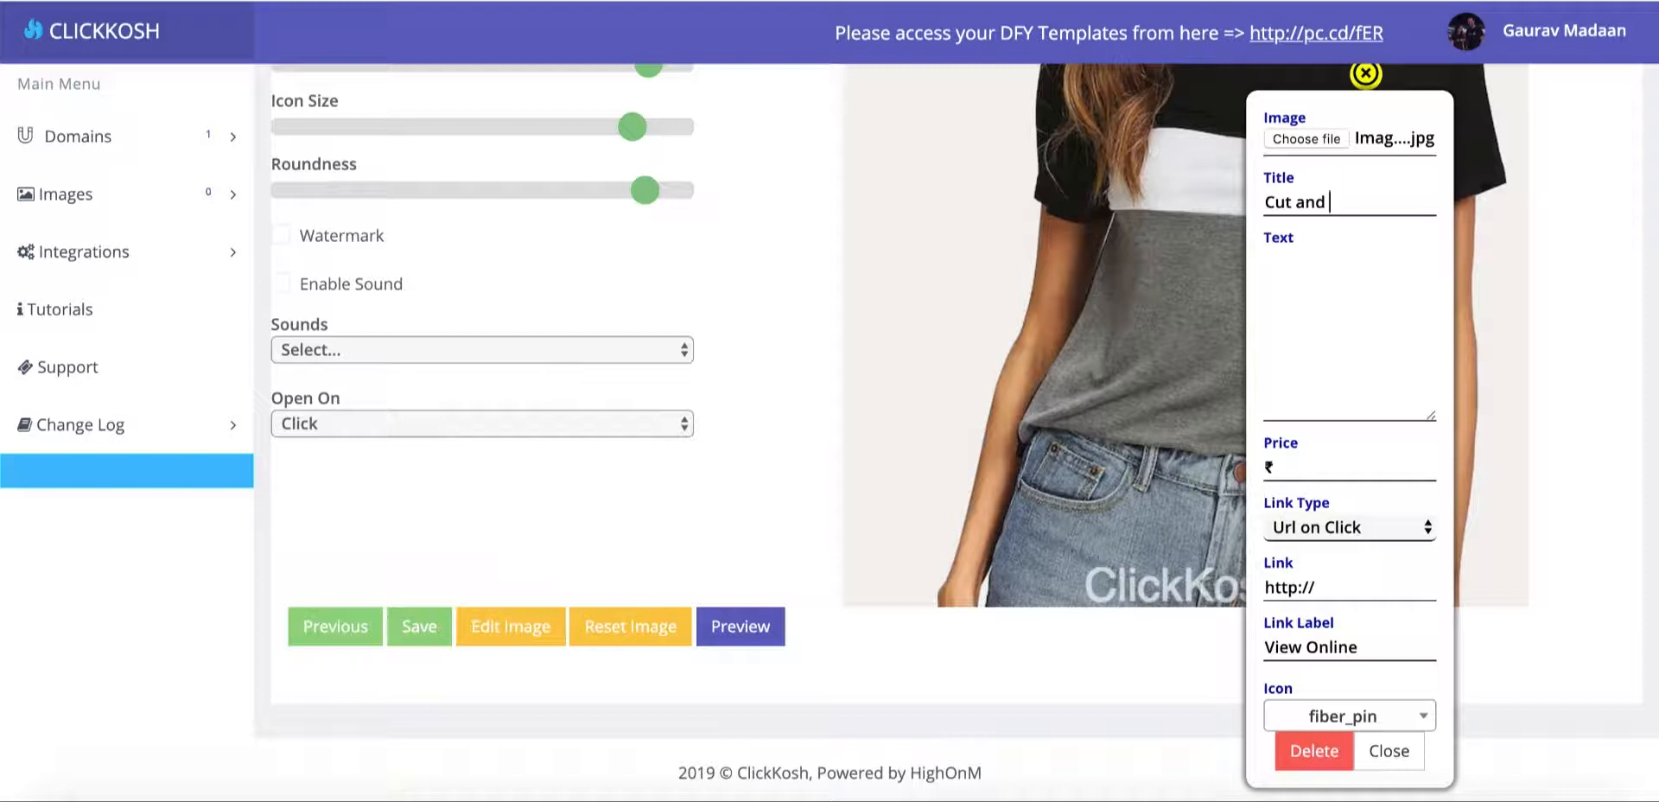
key("ctrl+a")
type("S")
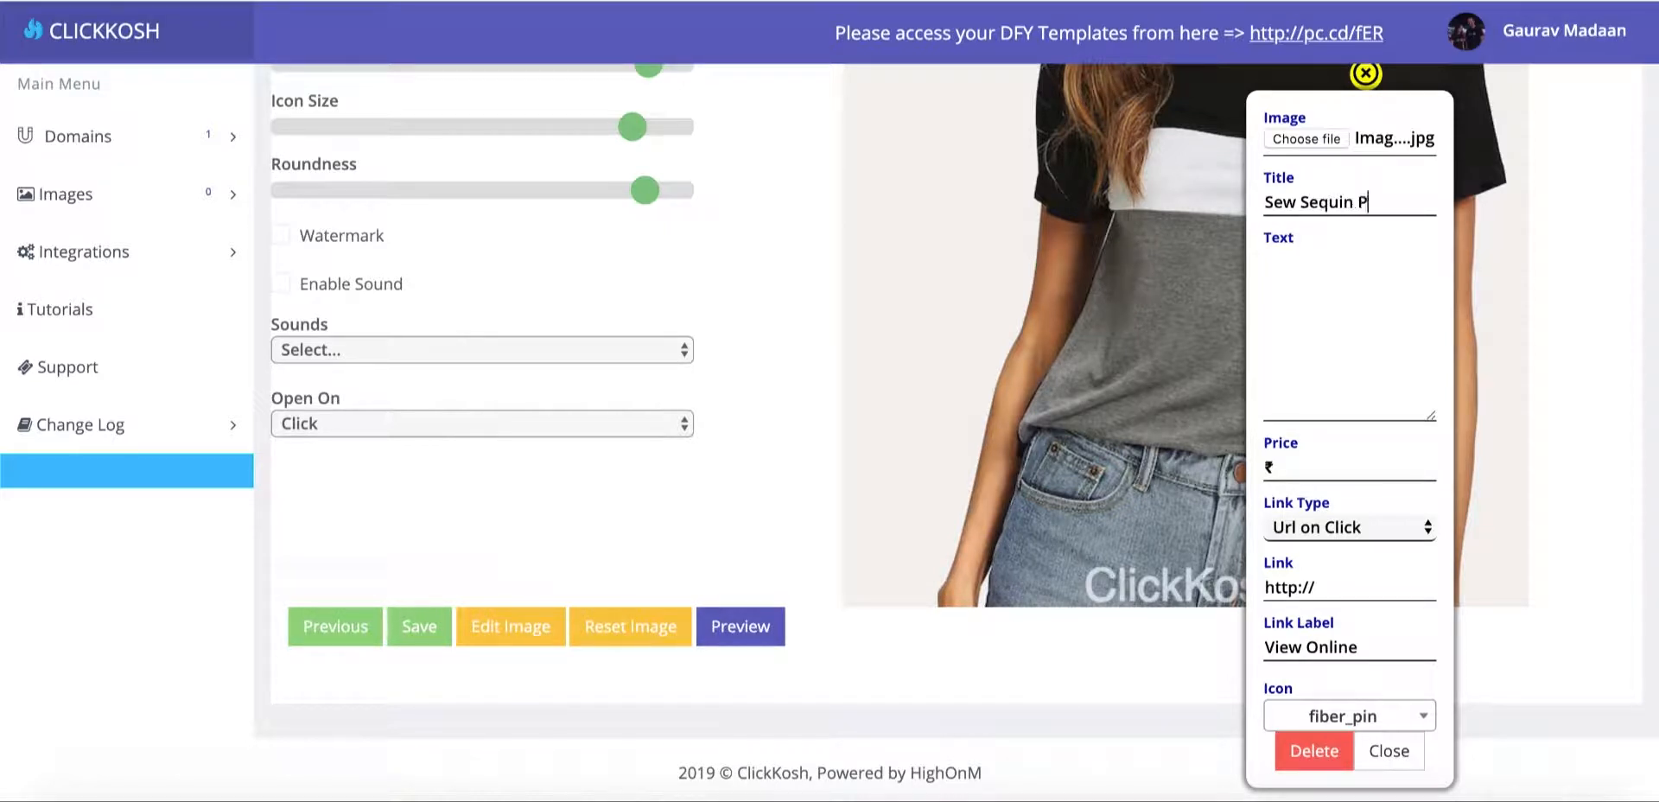
type("ee")
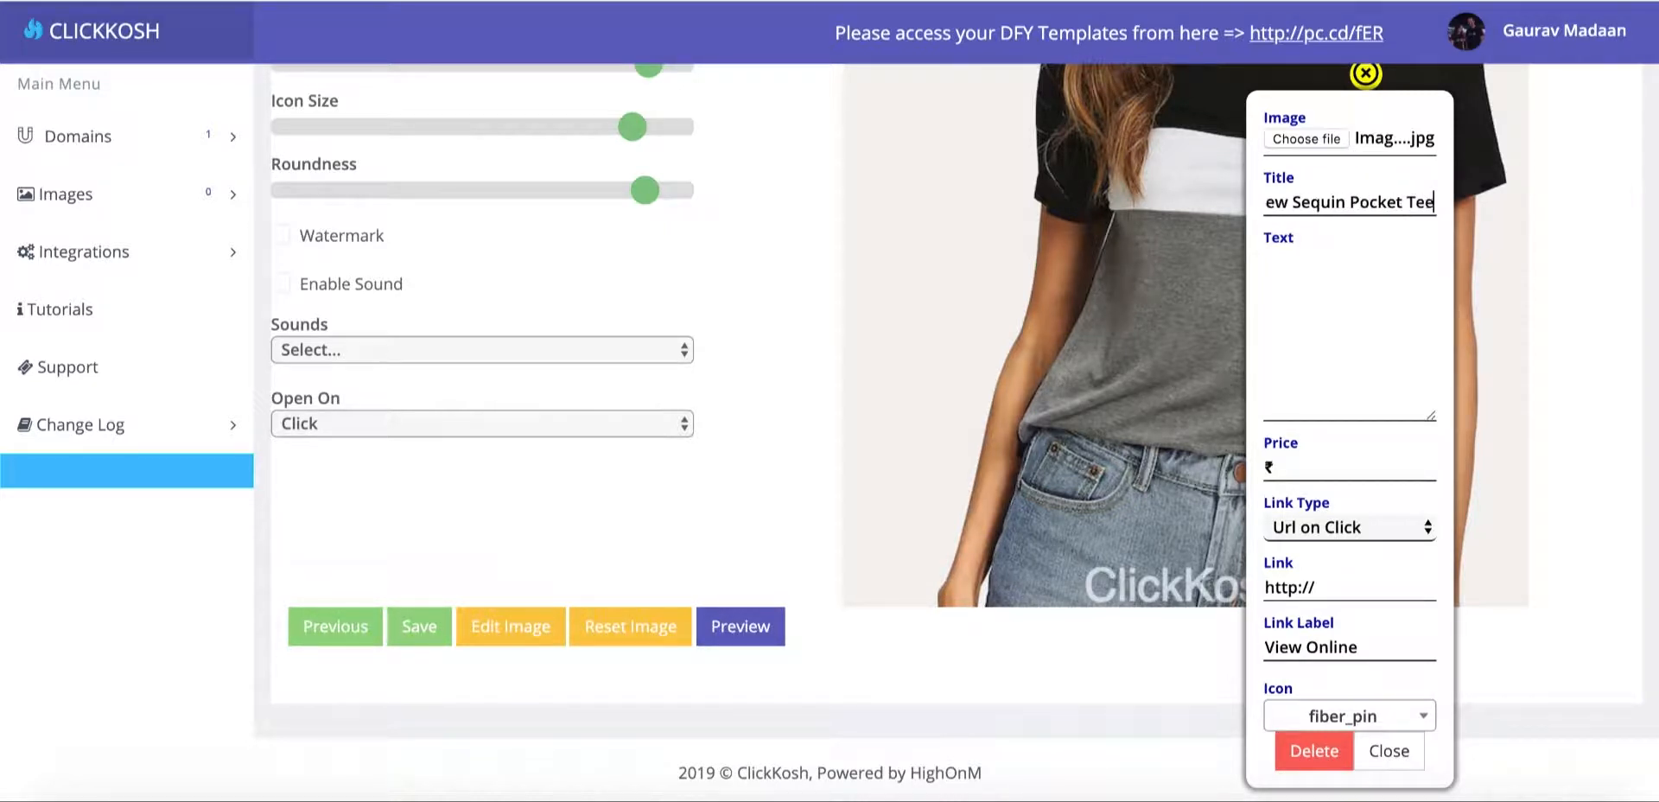
Step: Switch to the product details note, copy its style, sleeve length and neckline lines, and paste them as the hotspot's text
left_click(1336, 360)
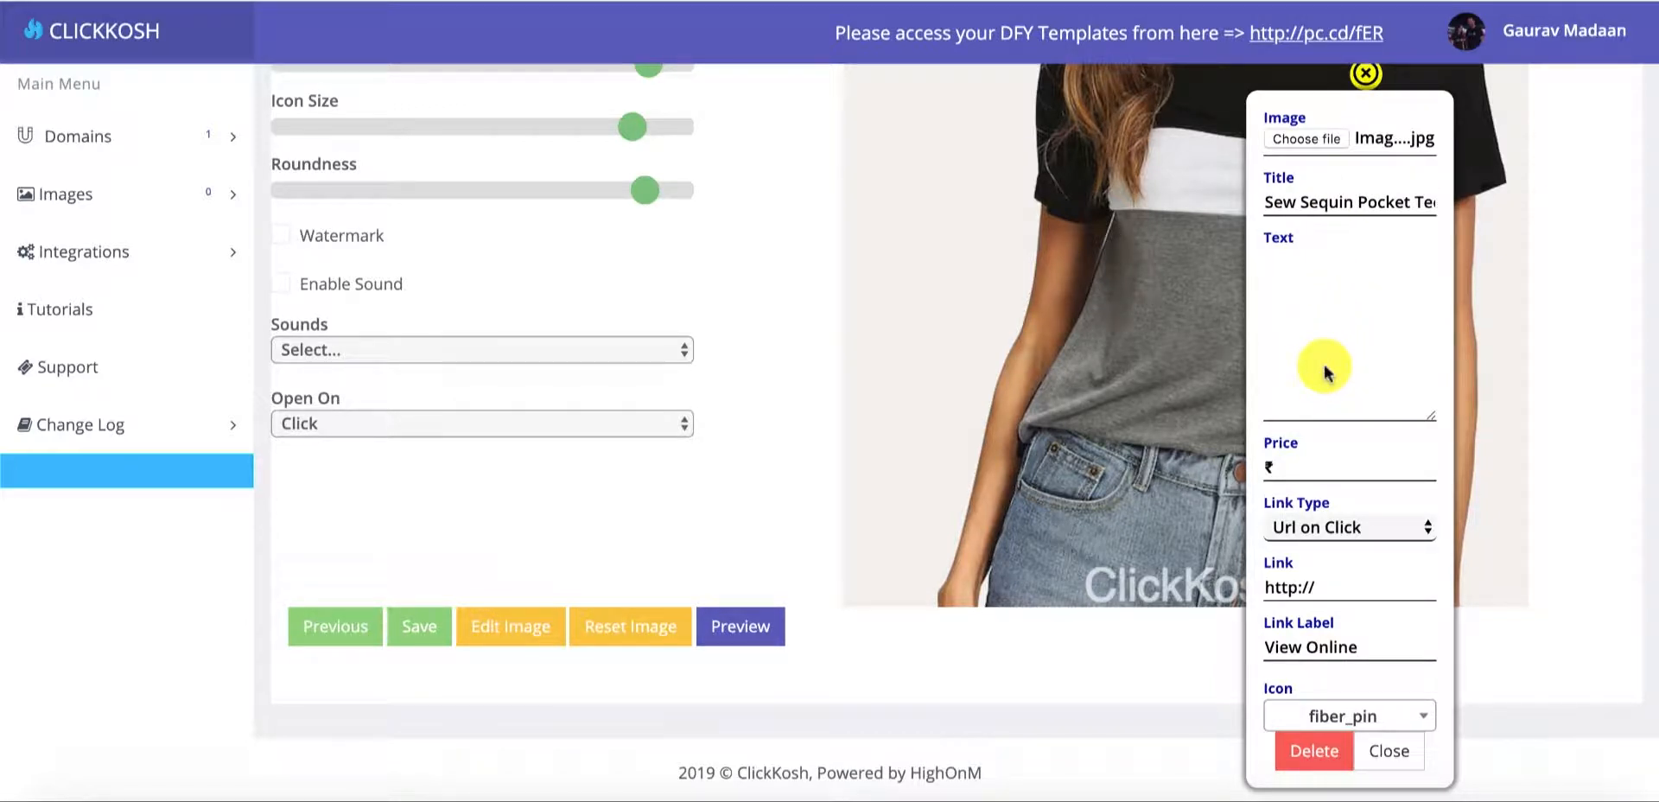
key("super+Tab")
key("super+Tab")
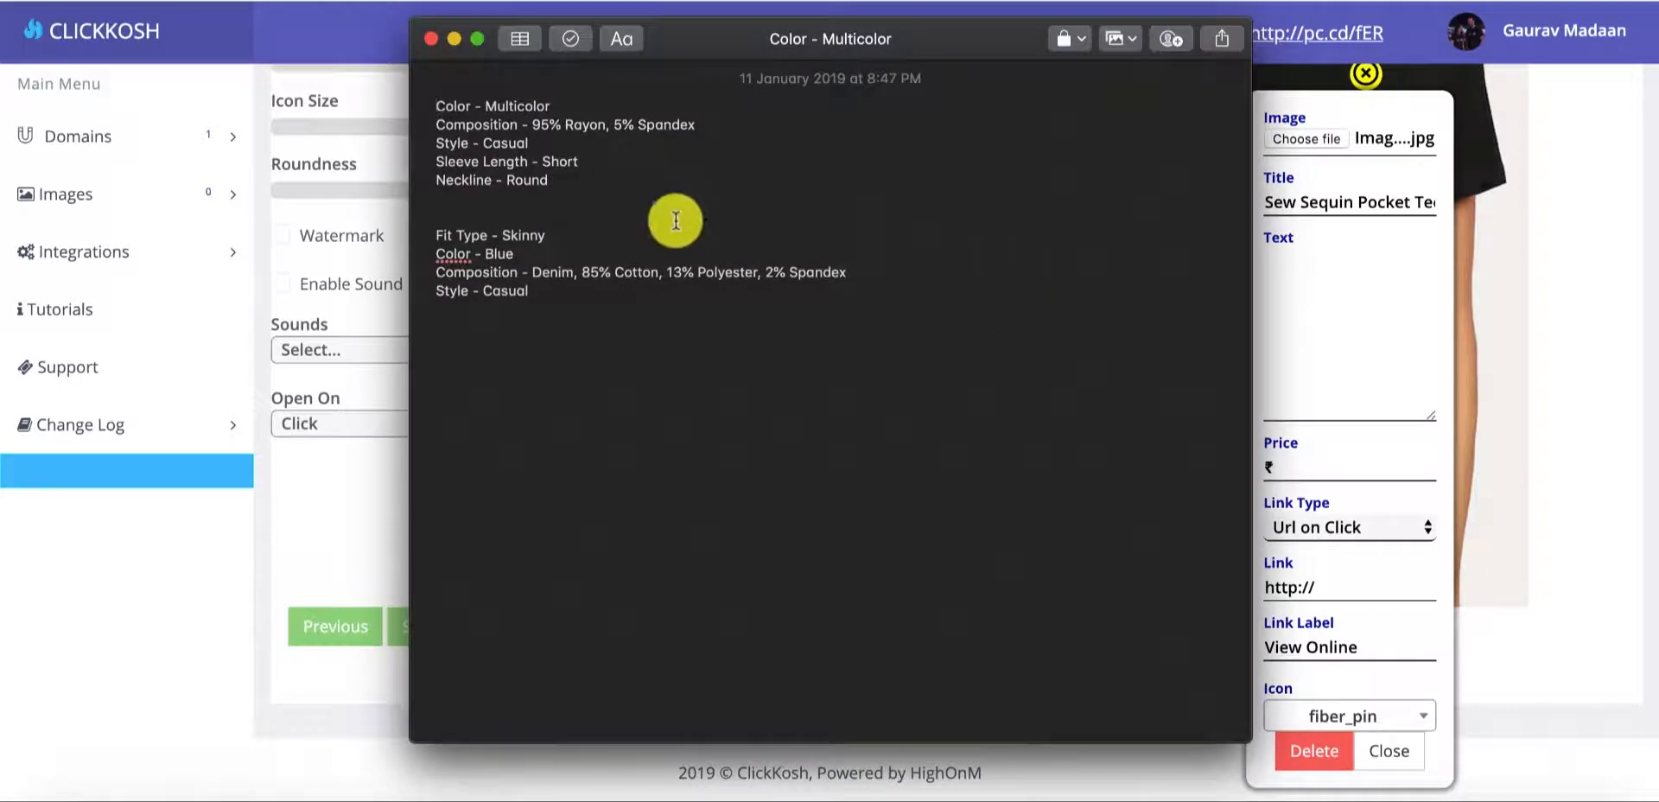
left_click_drag(585, 178, 394, 73)
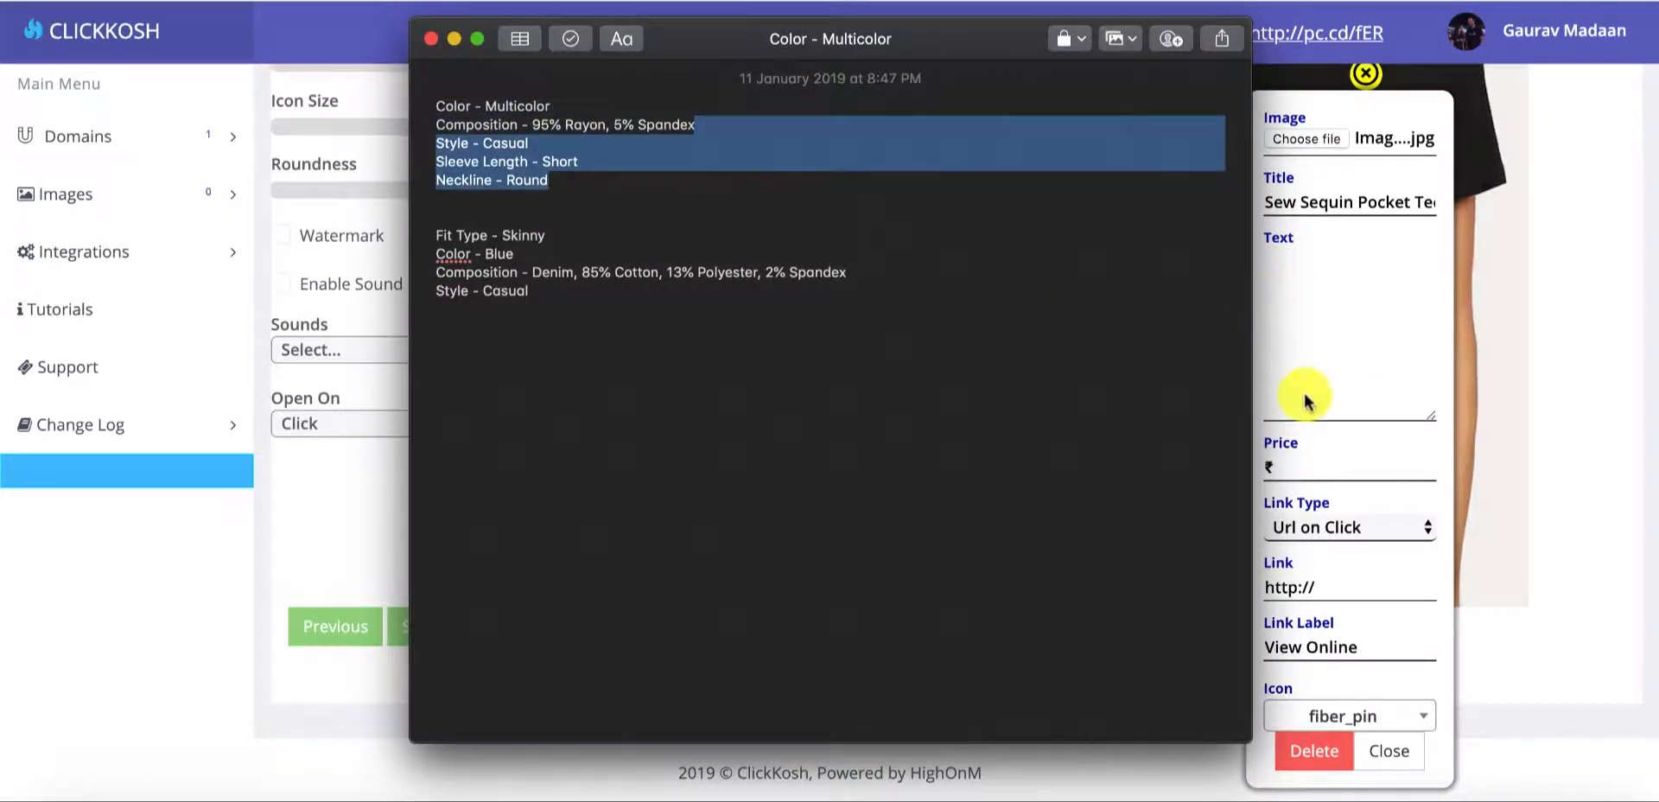
left_click(1344, 385)
key("super+v")
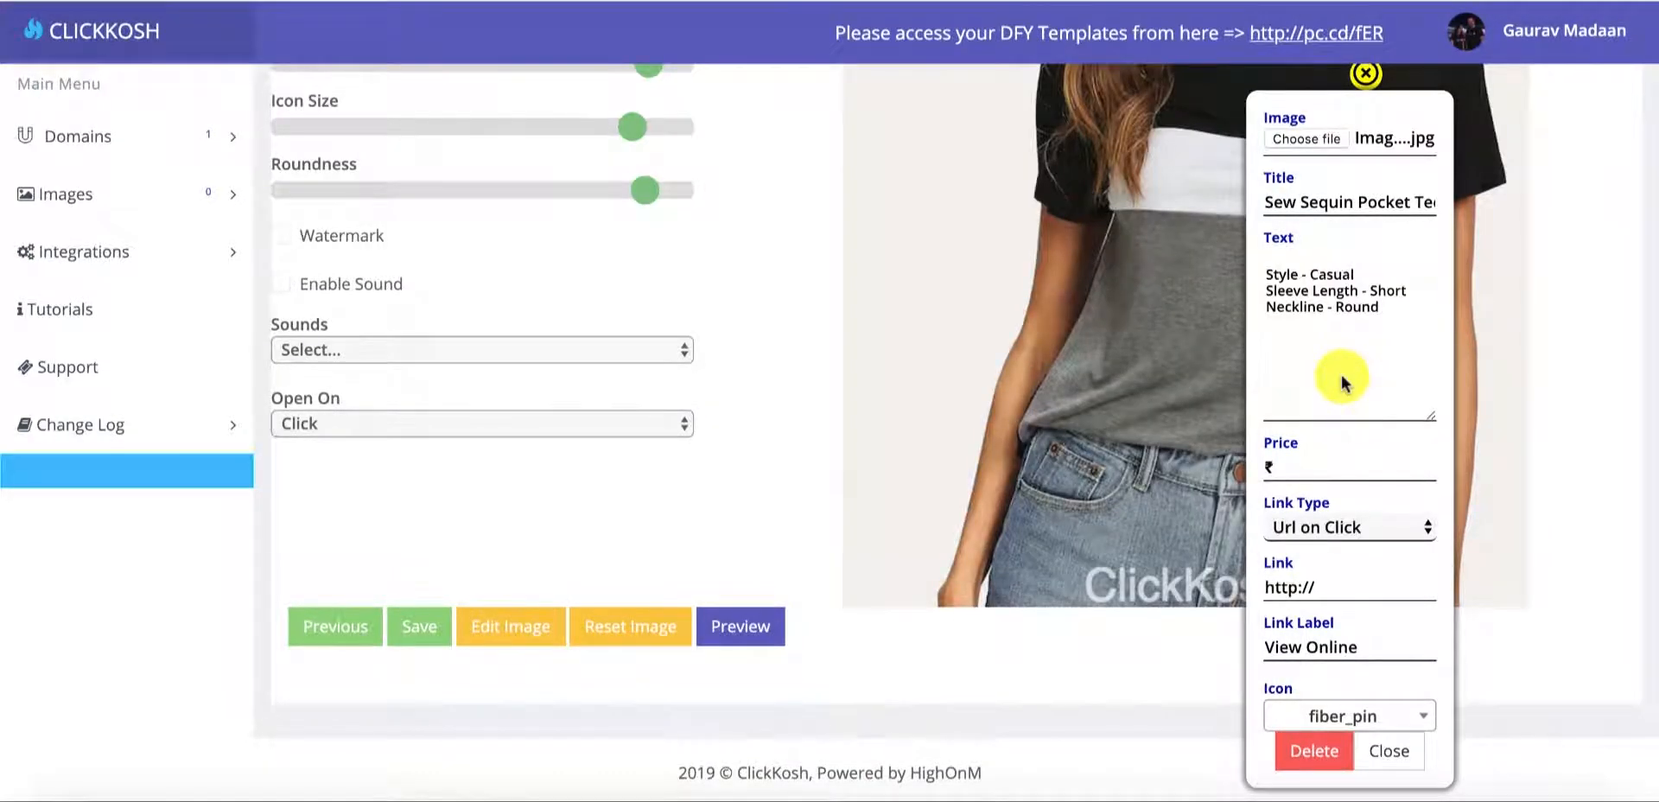
Step: Replace the hotspot's text with the note's full T-shirt details, from Color - Multicolor through Neckline - Round
key("super+Tab")
left_click(715, 173)
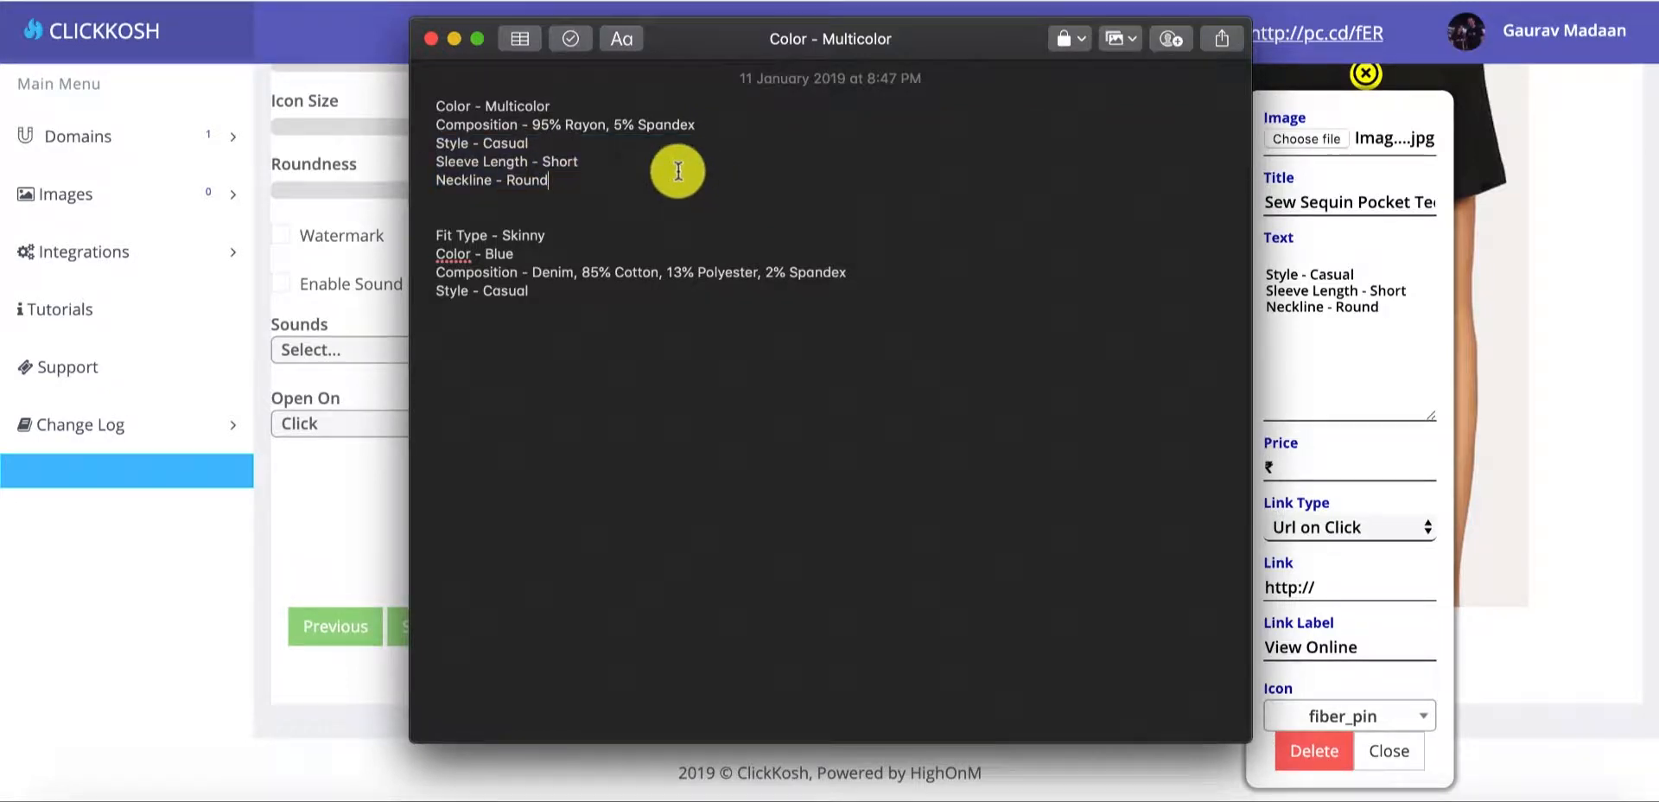
left_click_drag(677, 171, 327, 41)
key("super+c")
left_click(1385, 383)
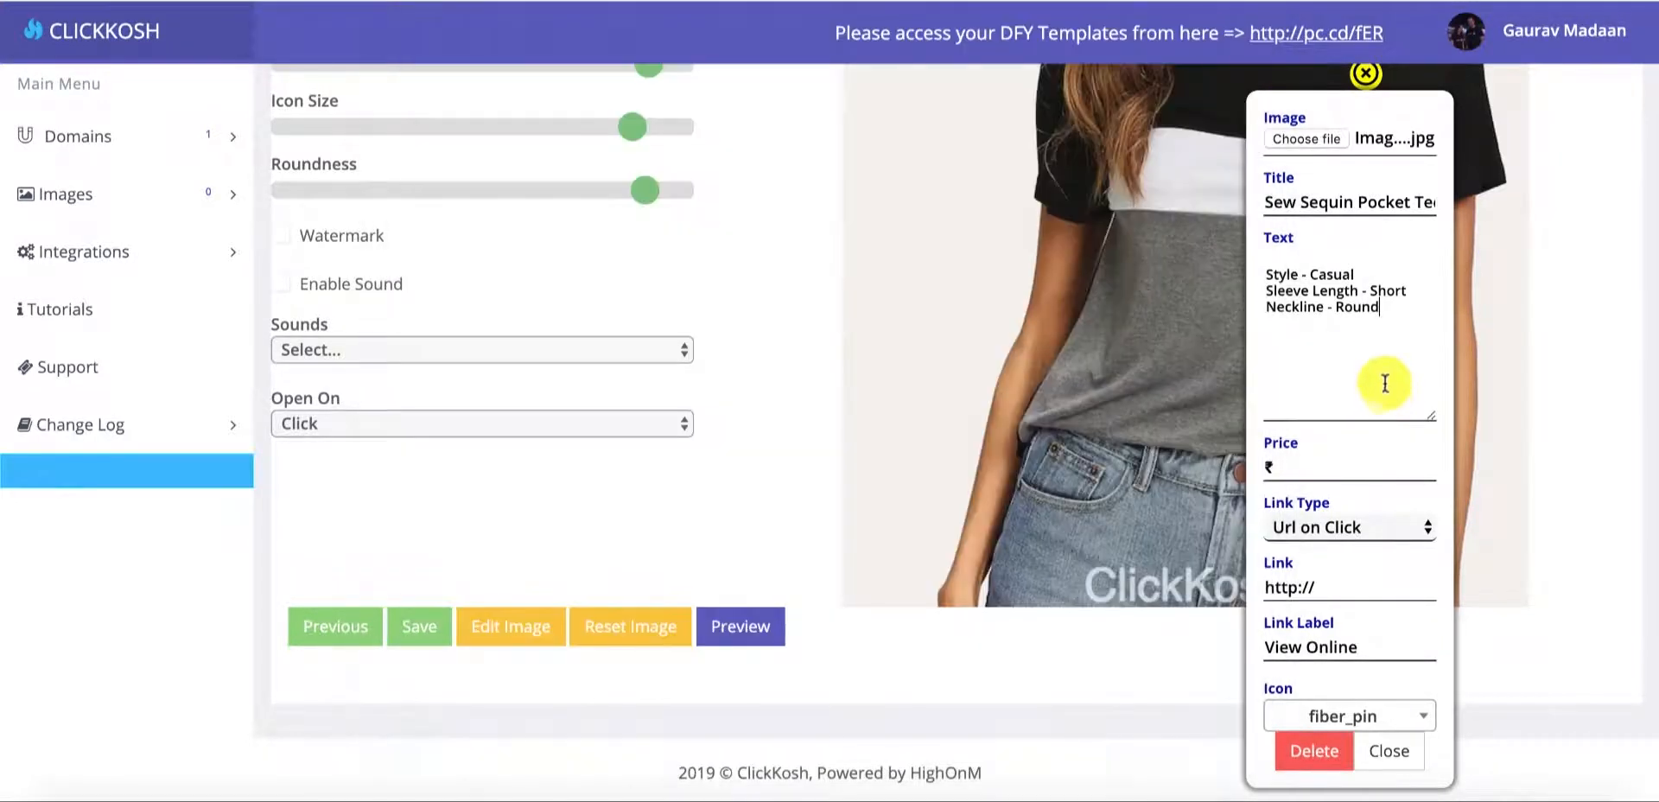
key("super+a")
key("super+v")
Step: Replace the rupee sign in the hotspot's price with $19
left_click(1330, 459)
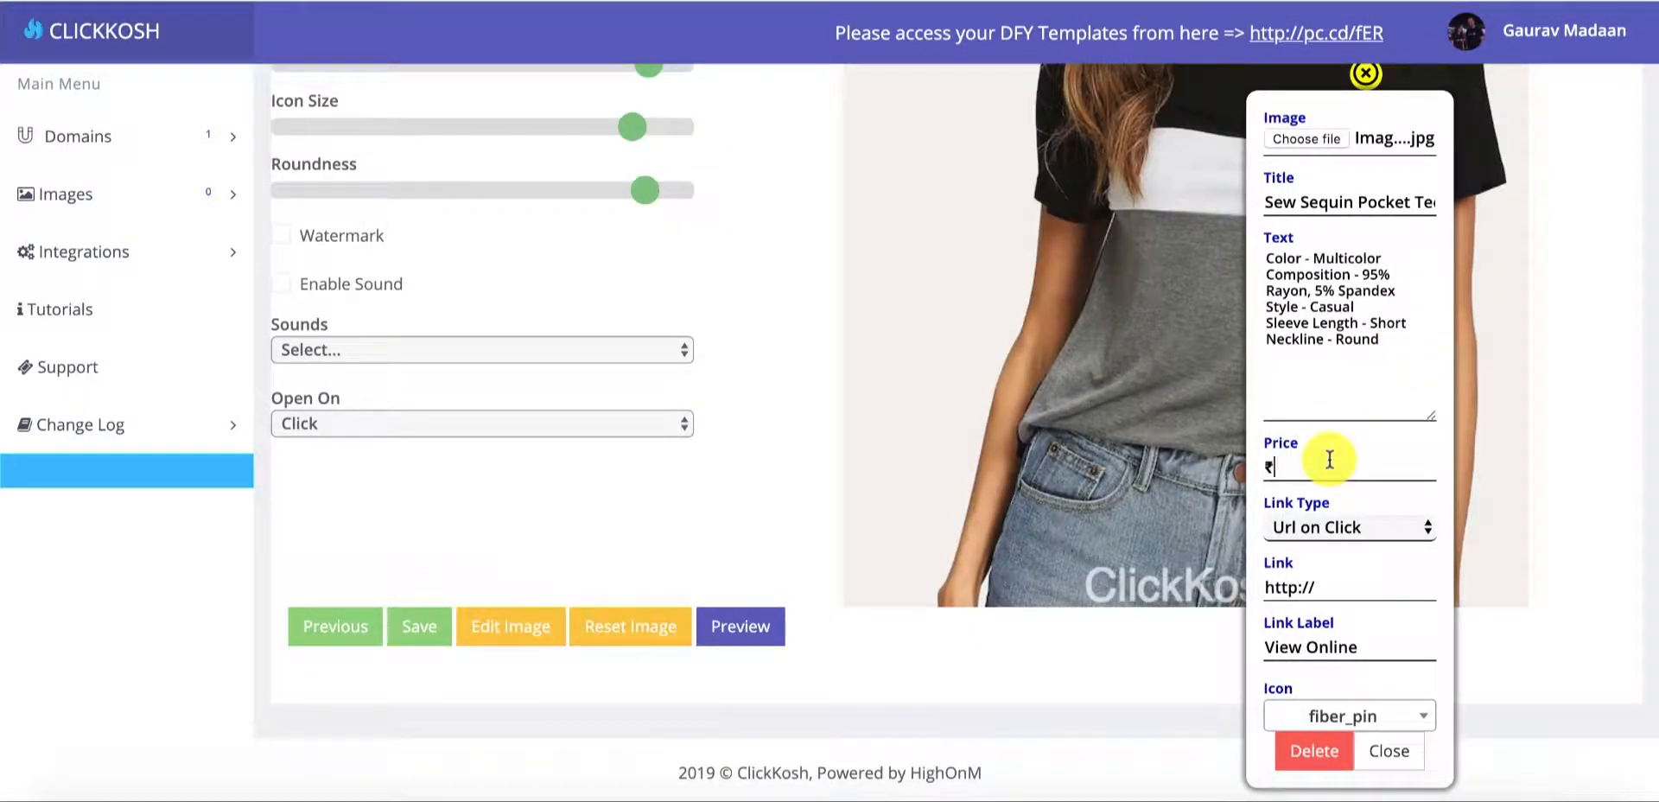
key("BackSpace")
Step: Review the hotspot's link types, trying Email on Click, and set the link type to Call on Click
left_click(1358, 525)
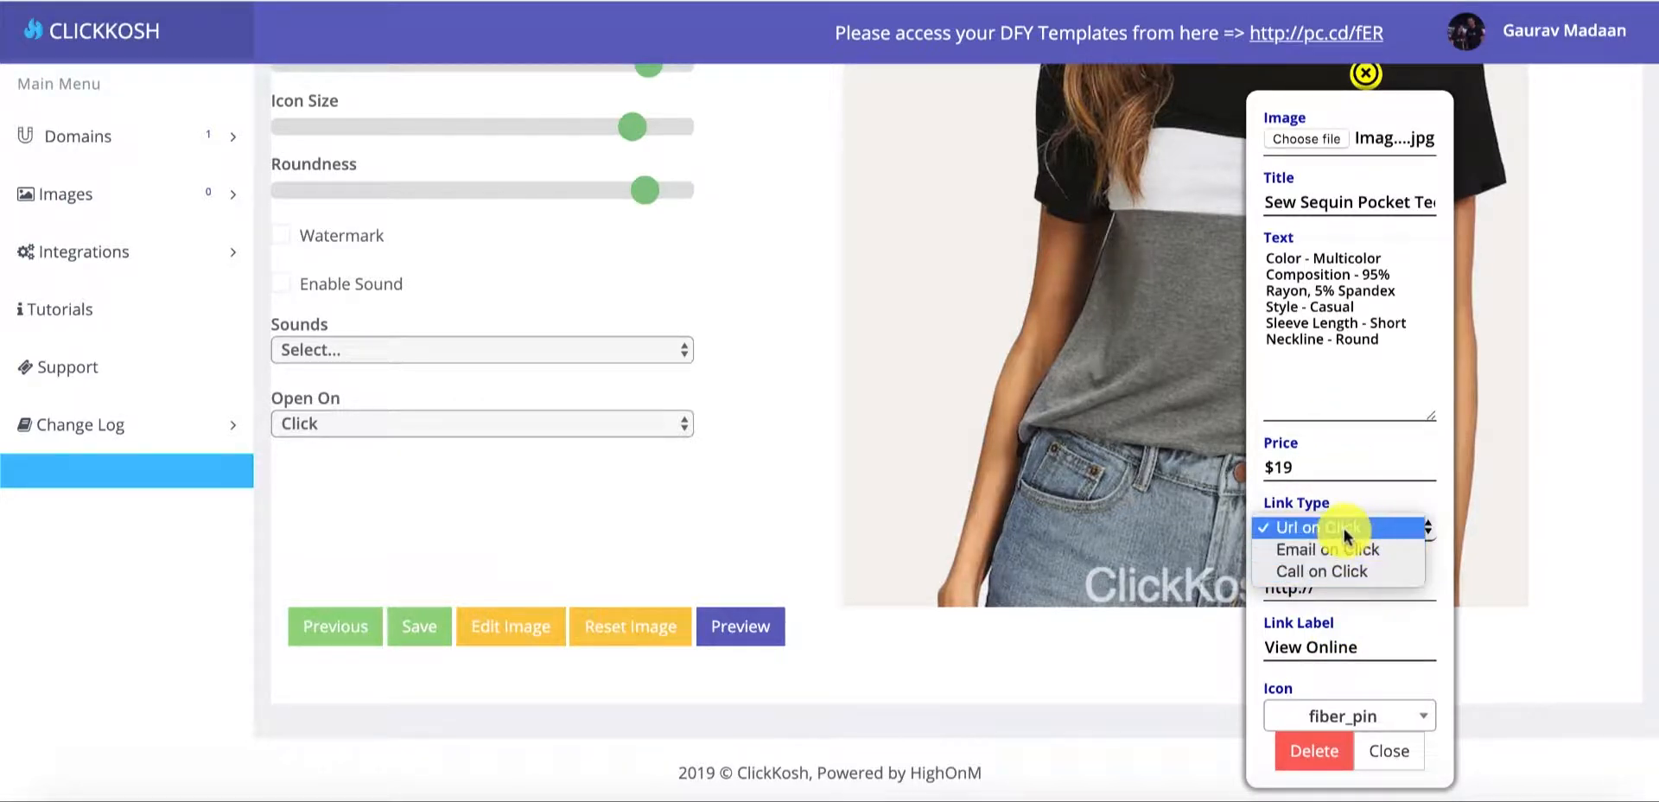
left_click(1372, 526)
left_click(1372, 524)
left_click(1365, 551)
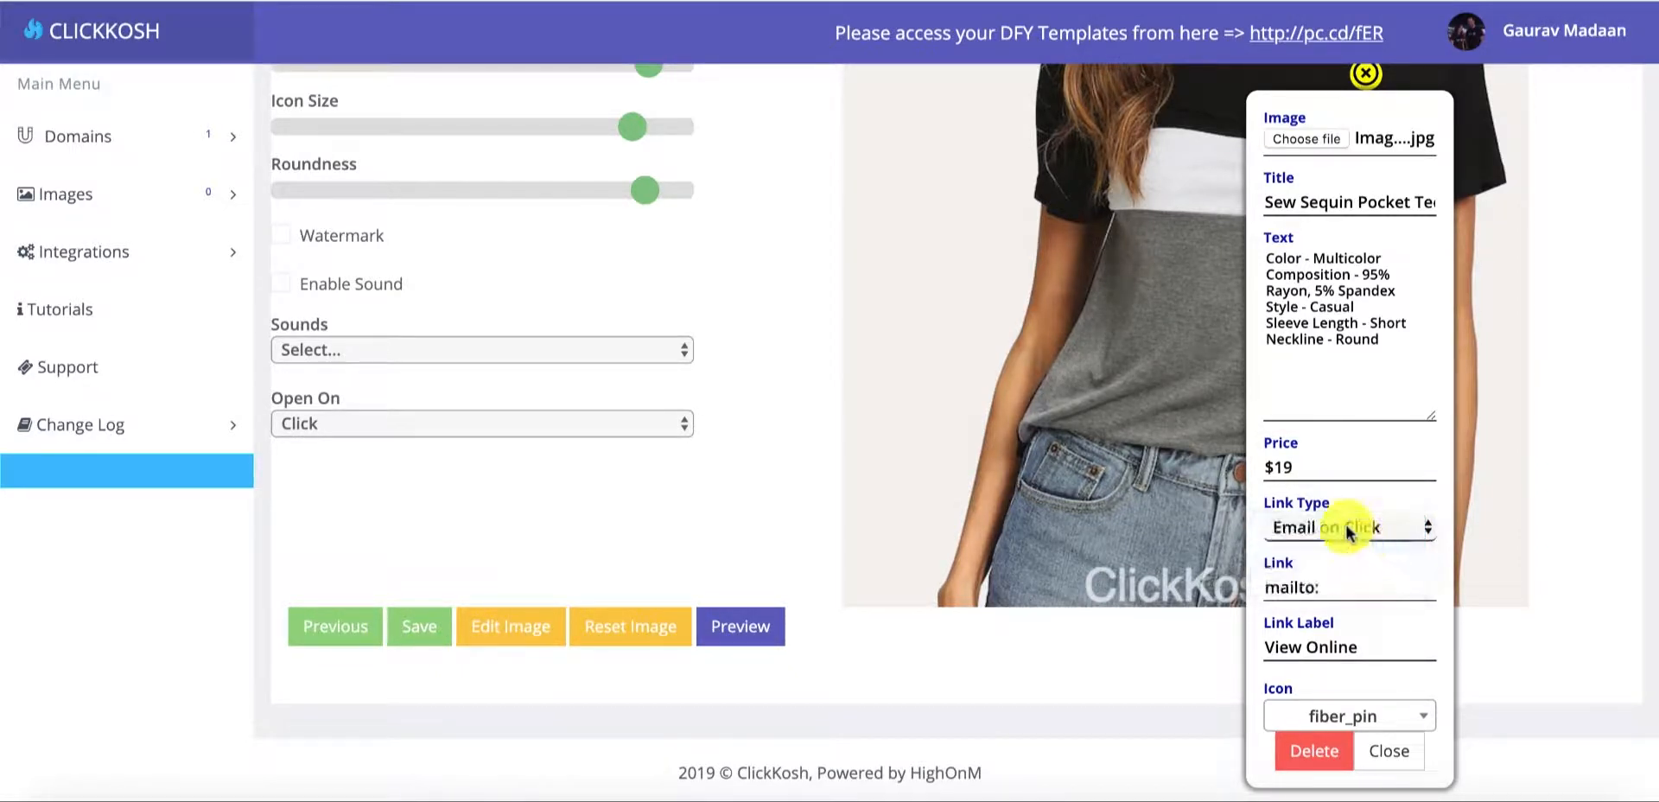
left_click(1350, 531)
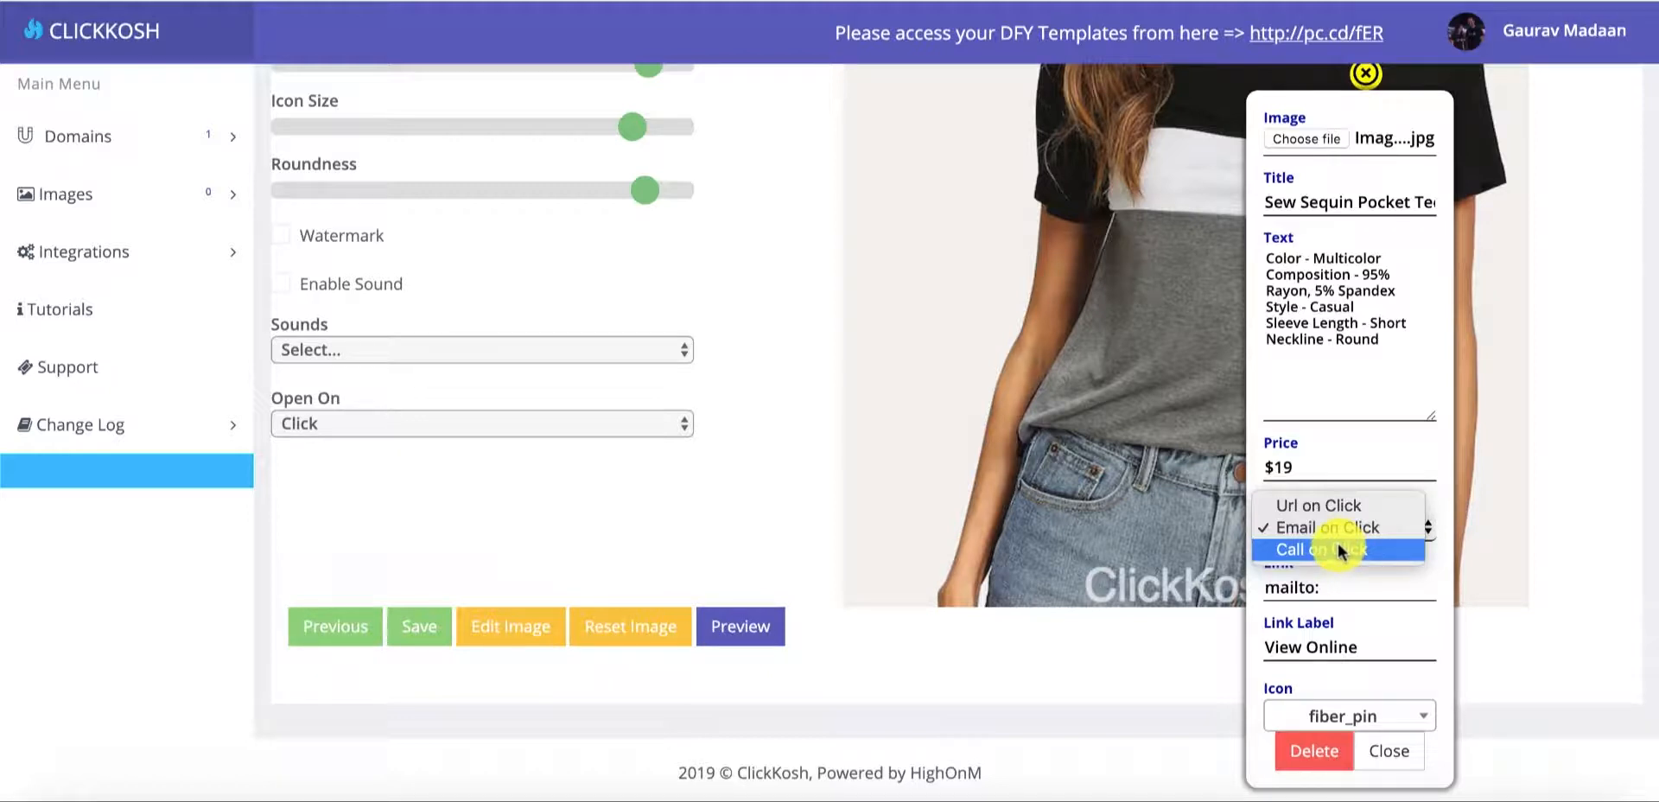
left_click(1338, 548)
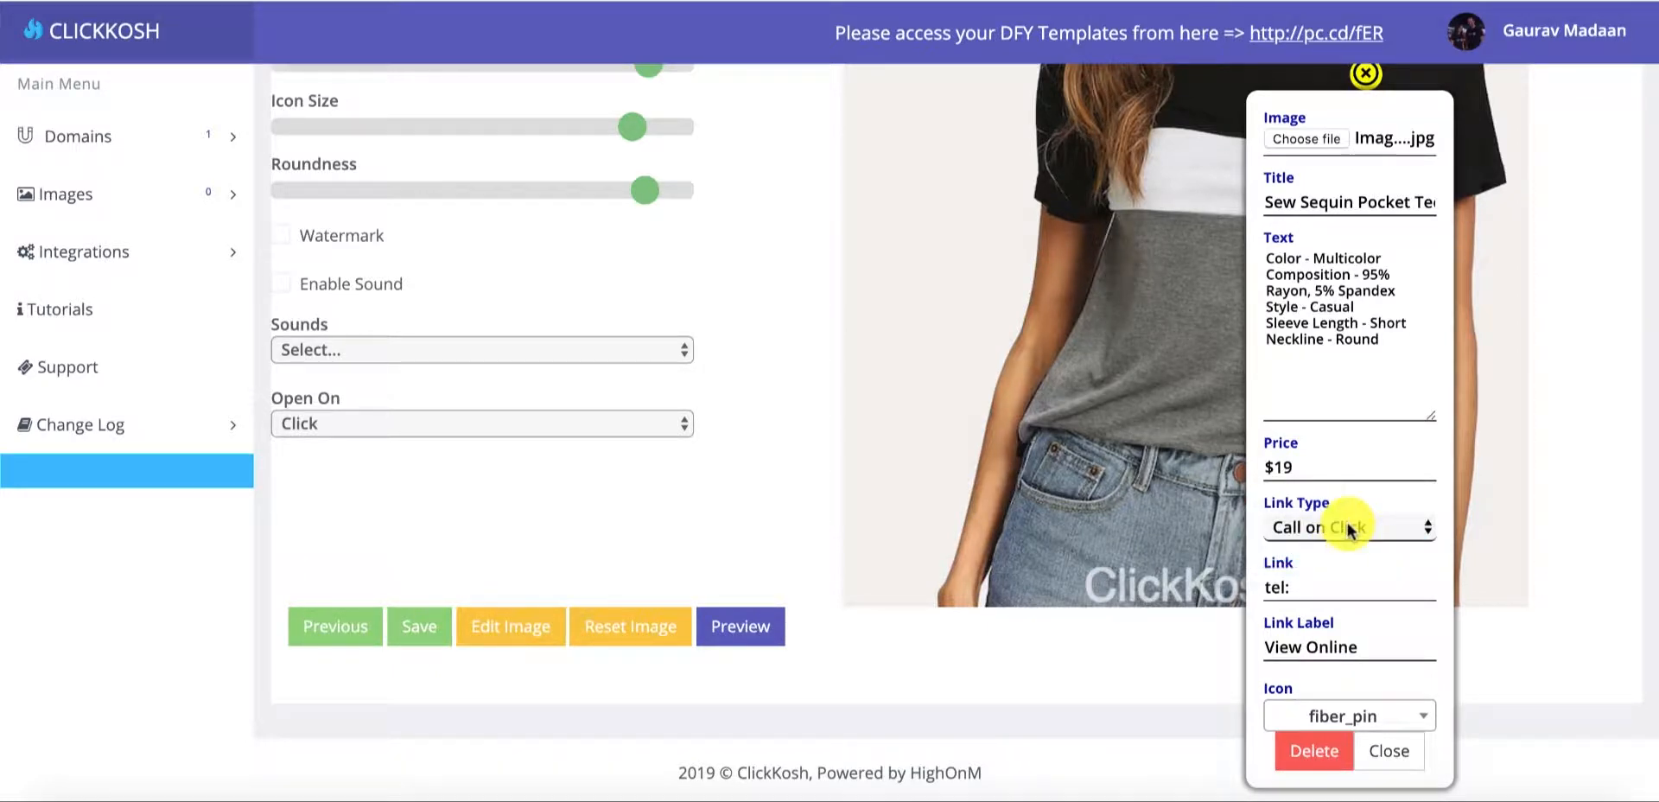
Step: Set the hotspot's link type to Url on Click and replace the link with the copied SHEIN product page address
left_click(1348, 529)
left_click(1355, 484)
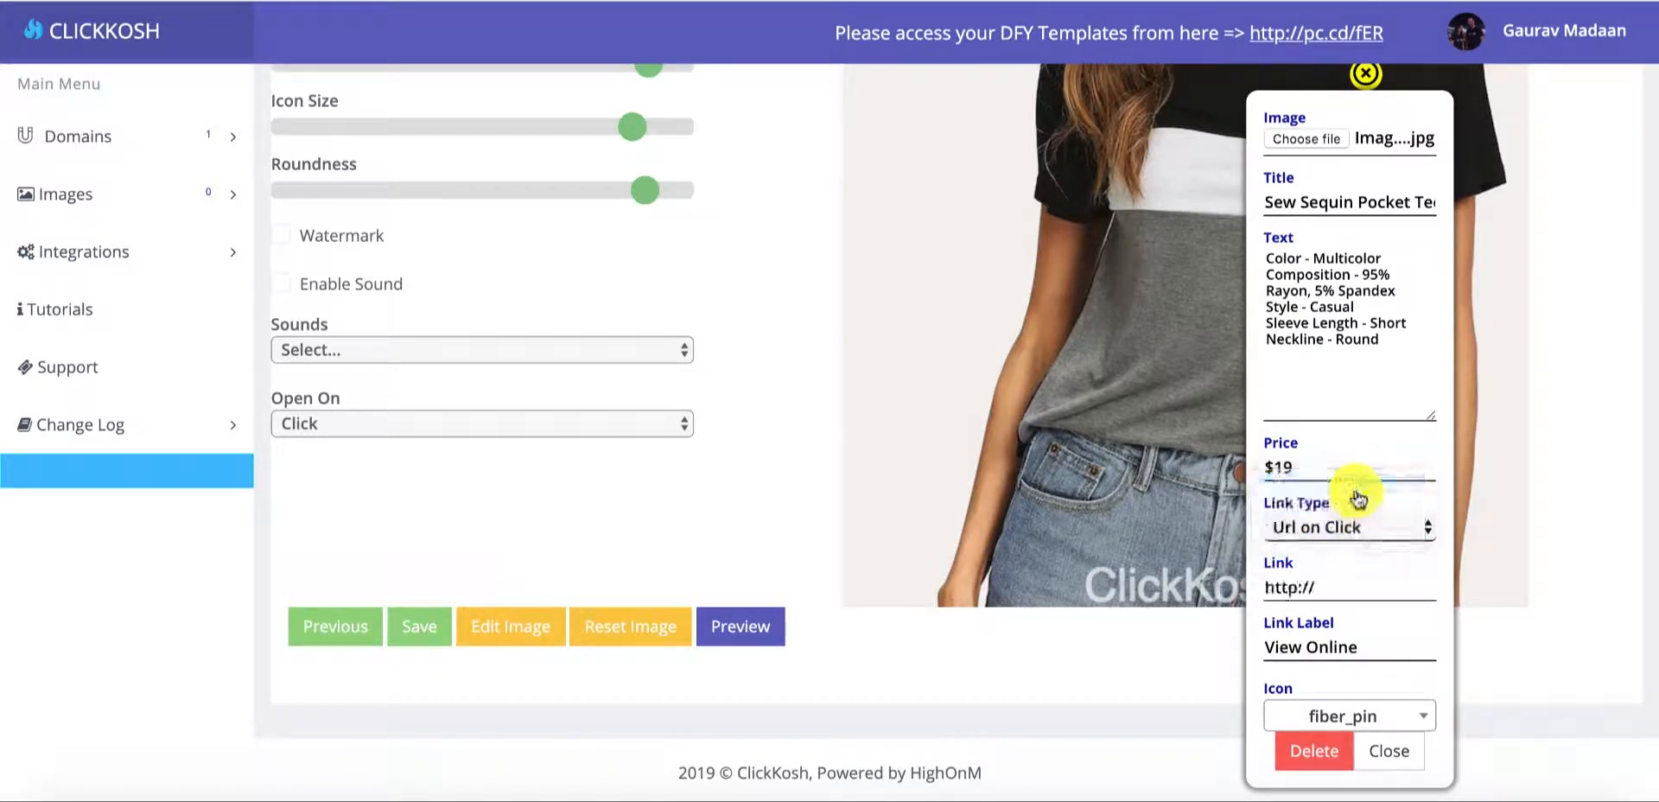
left_click(1352, 579)
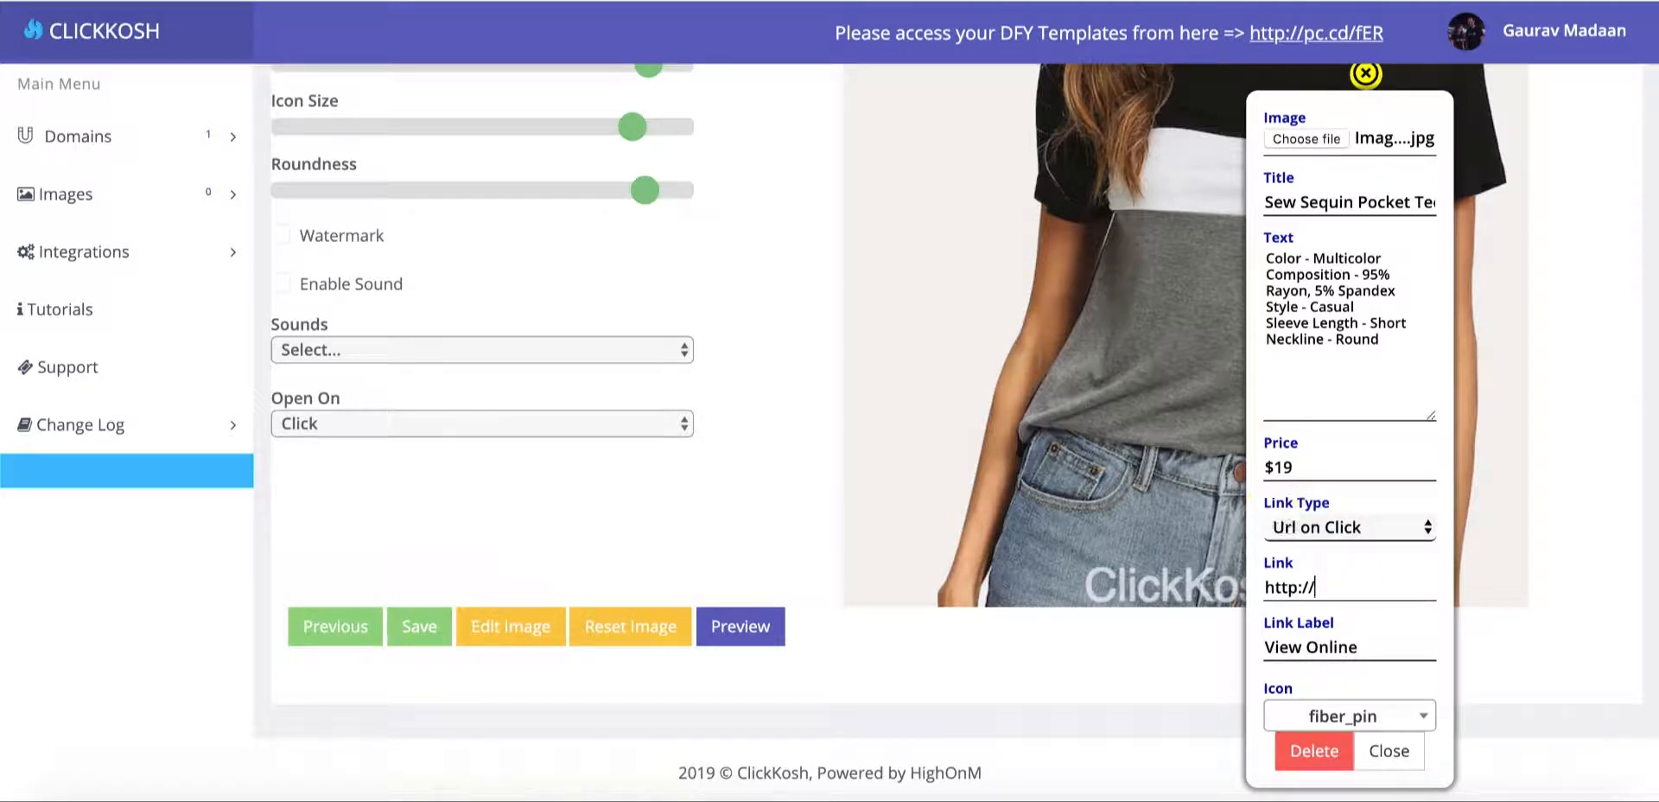
key("ctrl+Tab")
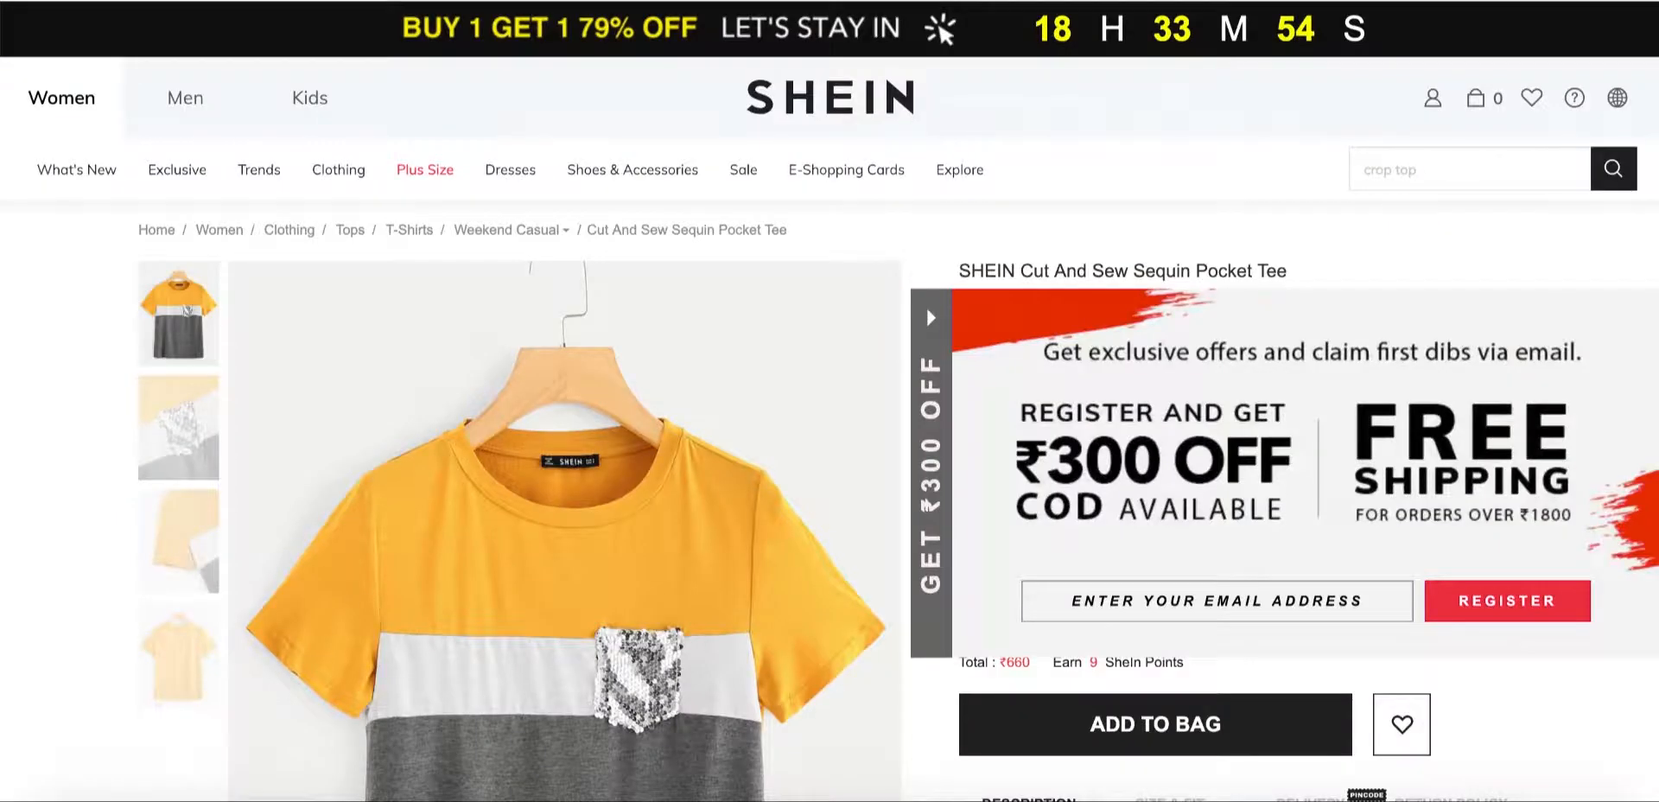
key("ctrl+shift+Tab")
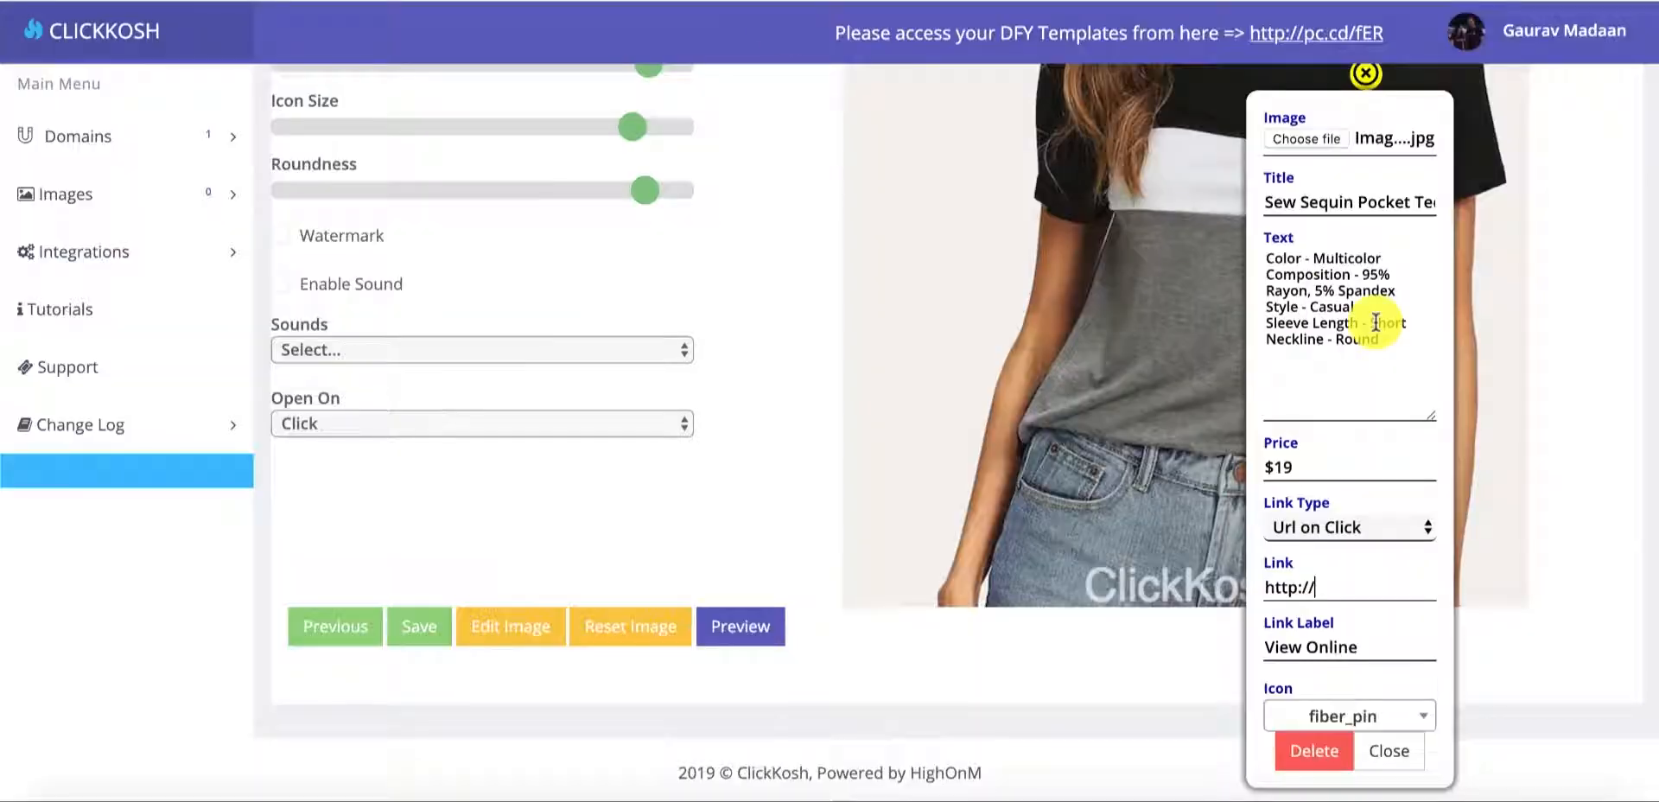
left_click_drag(1348, 588, 1141, 580)
key("ctrl+v")
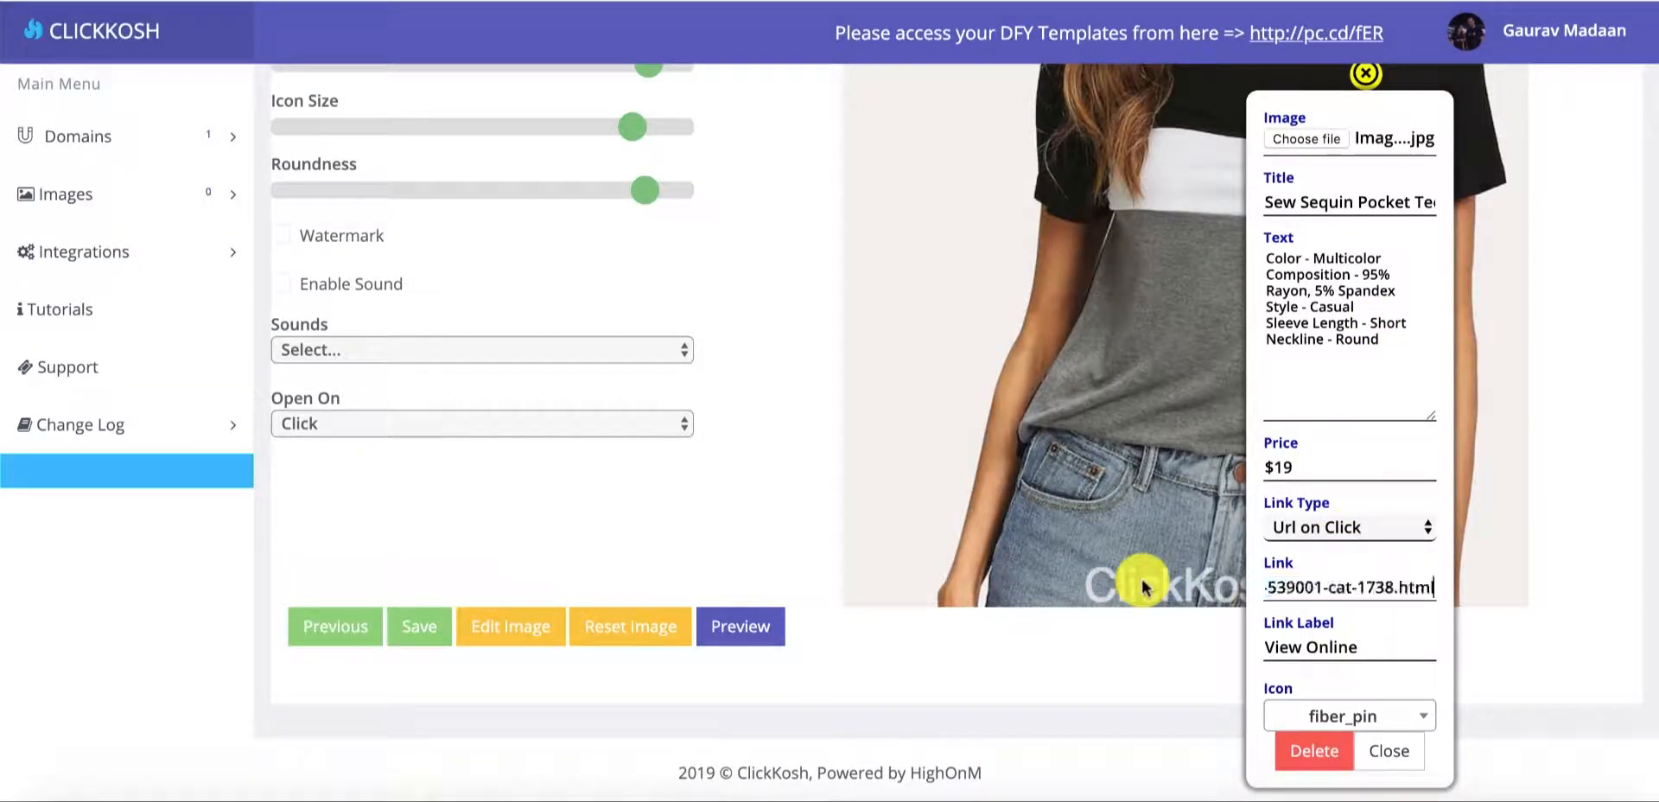
Step: Change the hotspot's link label to Shop Now and close its settings
left_click_drag(1354, 656, 1205, 640)
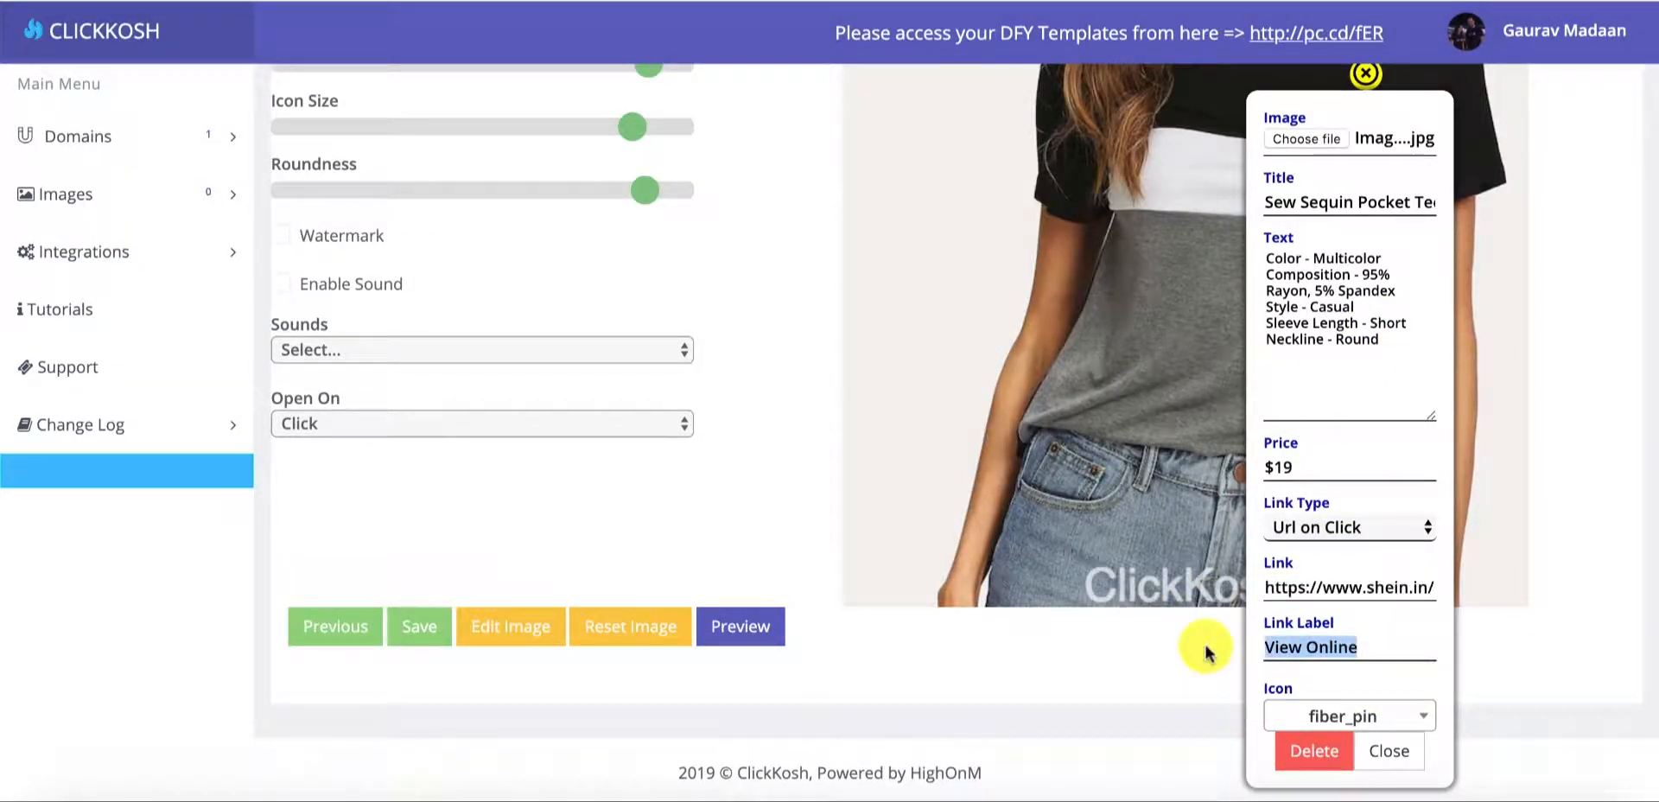
type("Shop Now")
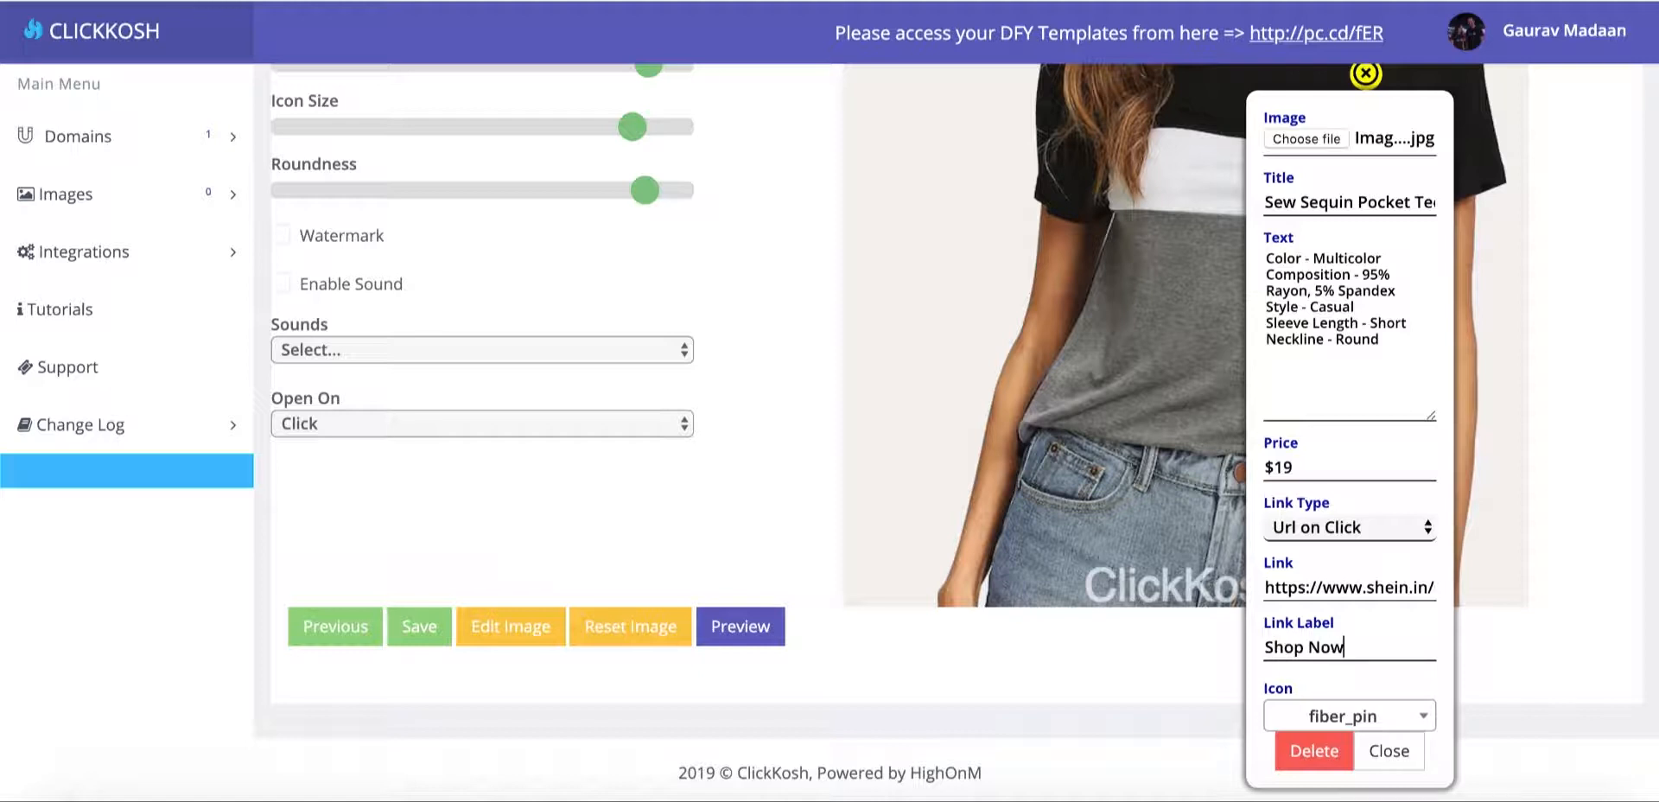
left_click(1392, 753)
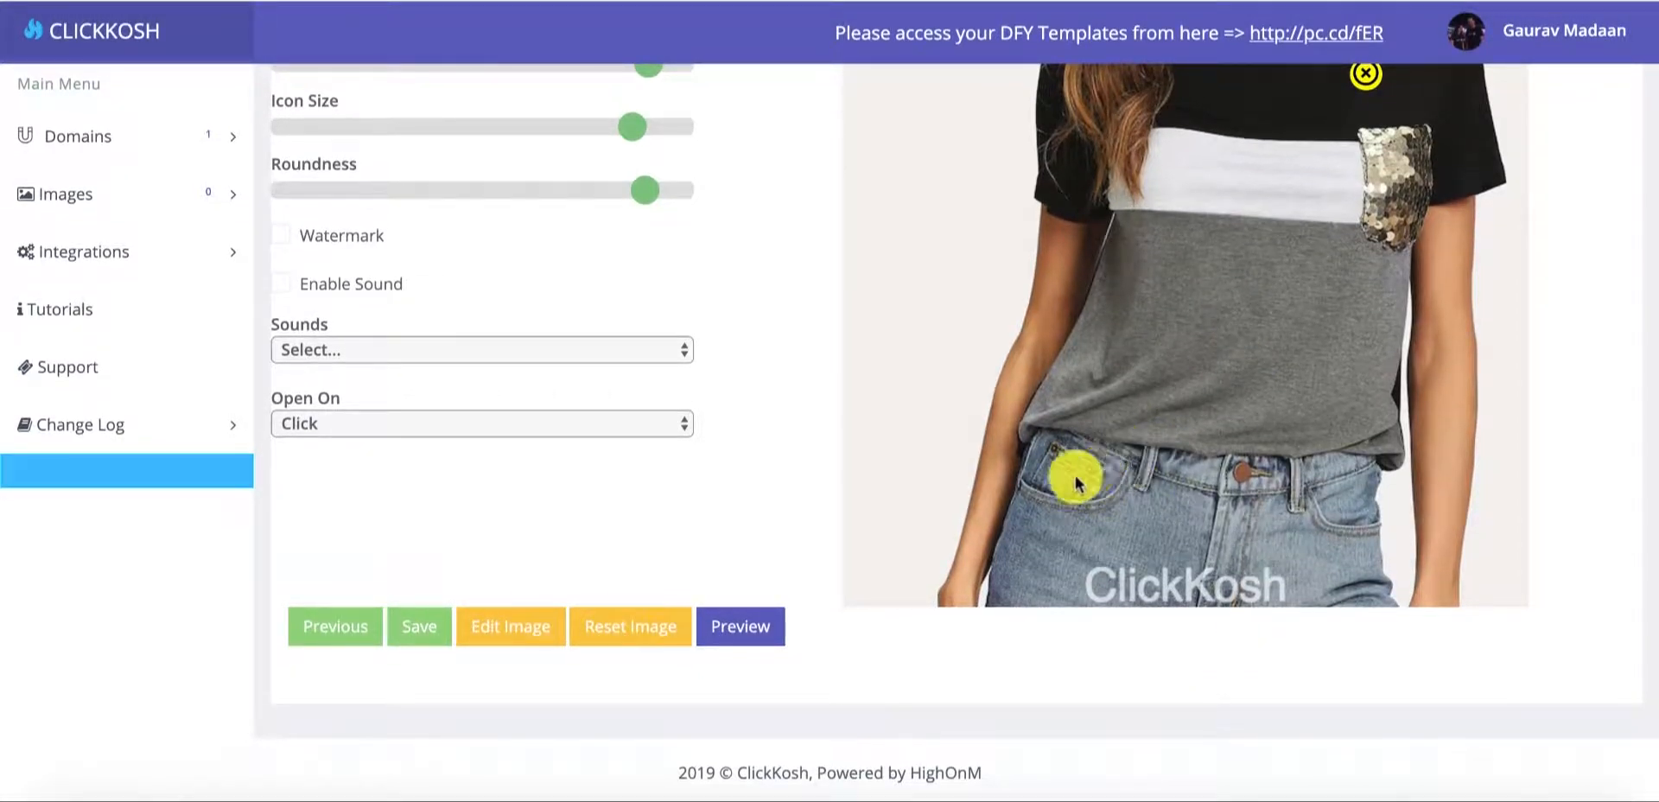
Step: Preview the shoppable image and open the T-shirt hotspot to check its product card
scroll(1164, 217, "up", 5)
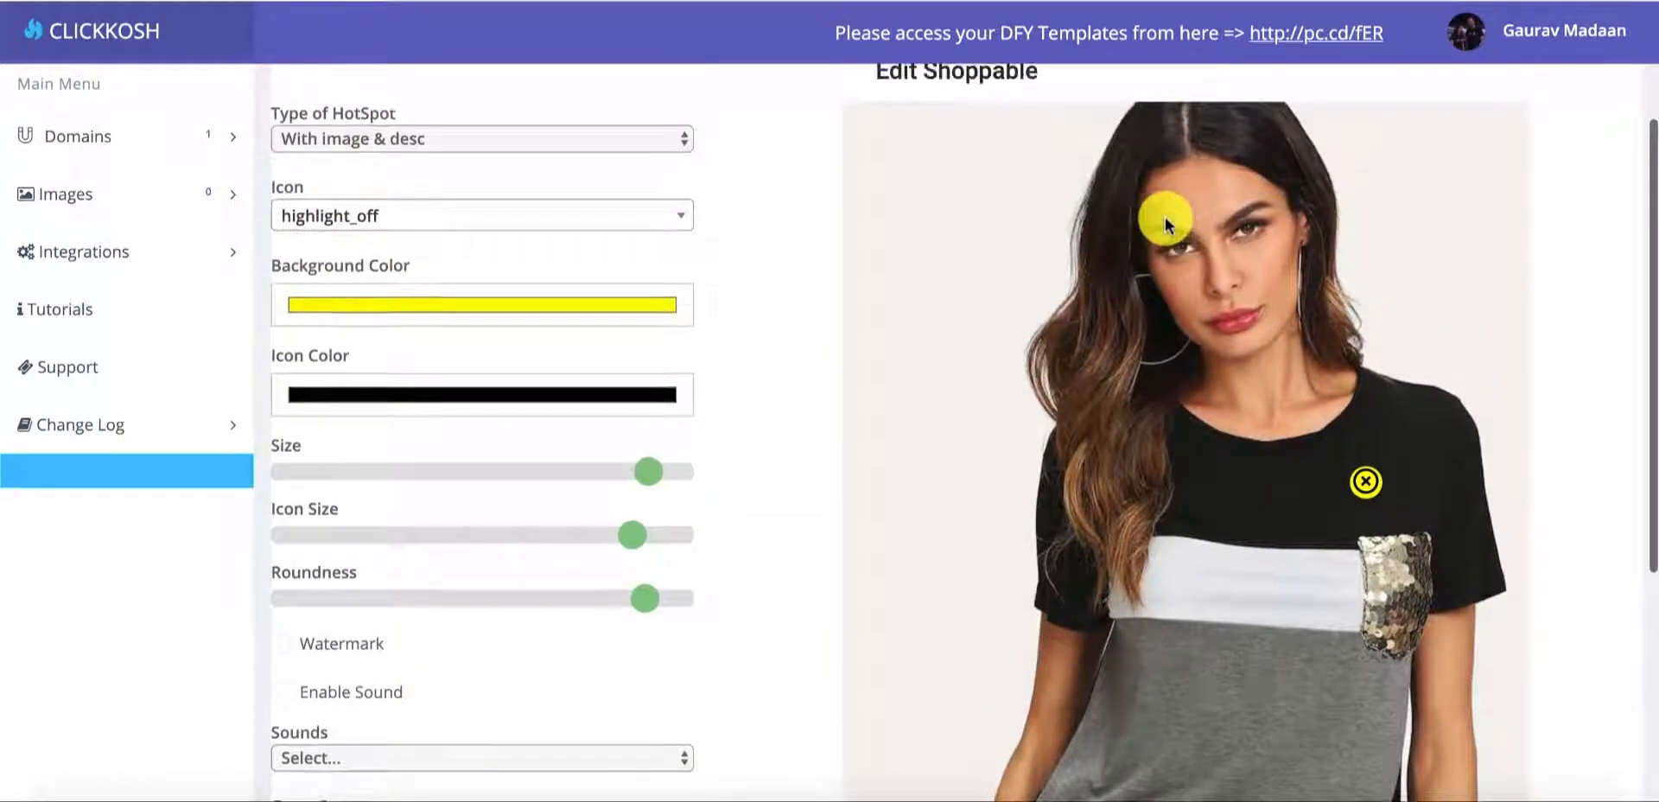
scroll(1165, 216, "down", 3)
scroll(951, 294, "down", 2)
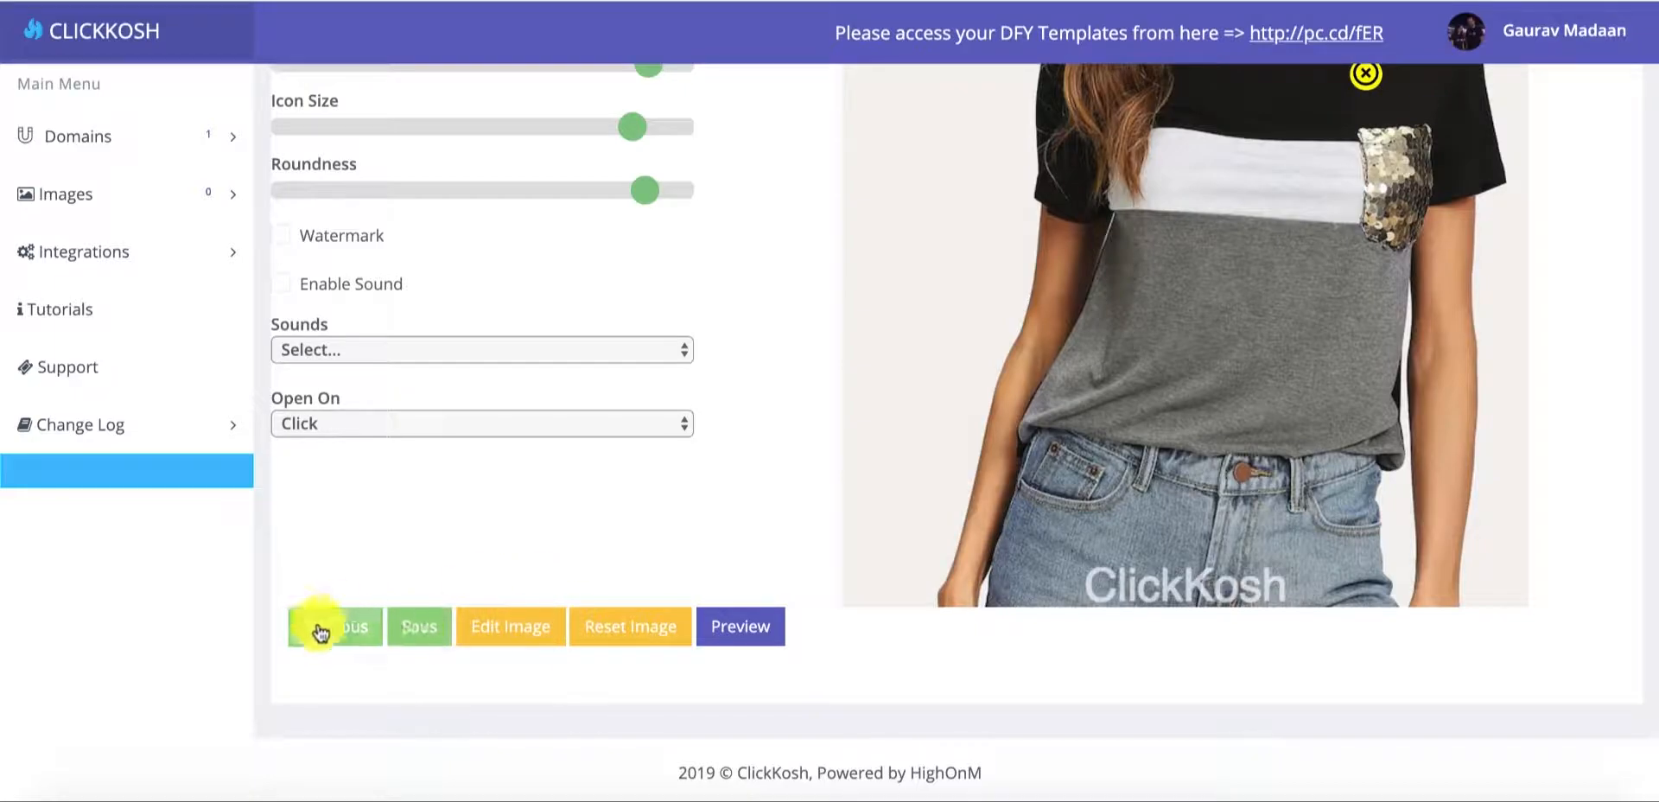
left_click(764, 623)
scroll(907, 418, "down", 2)
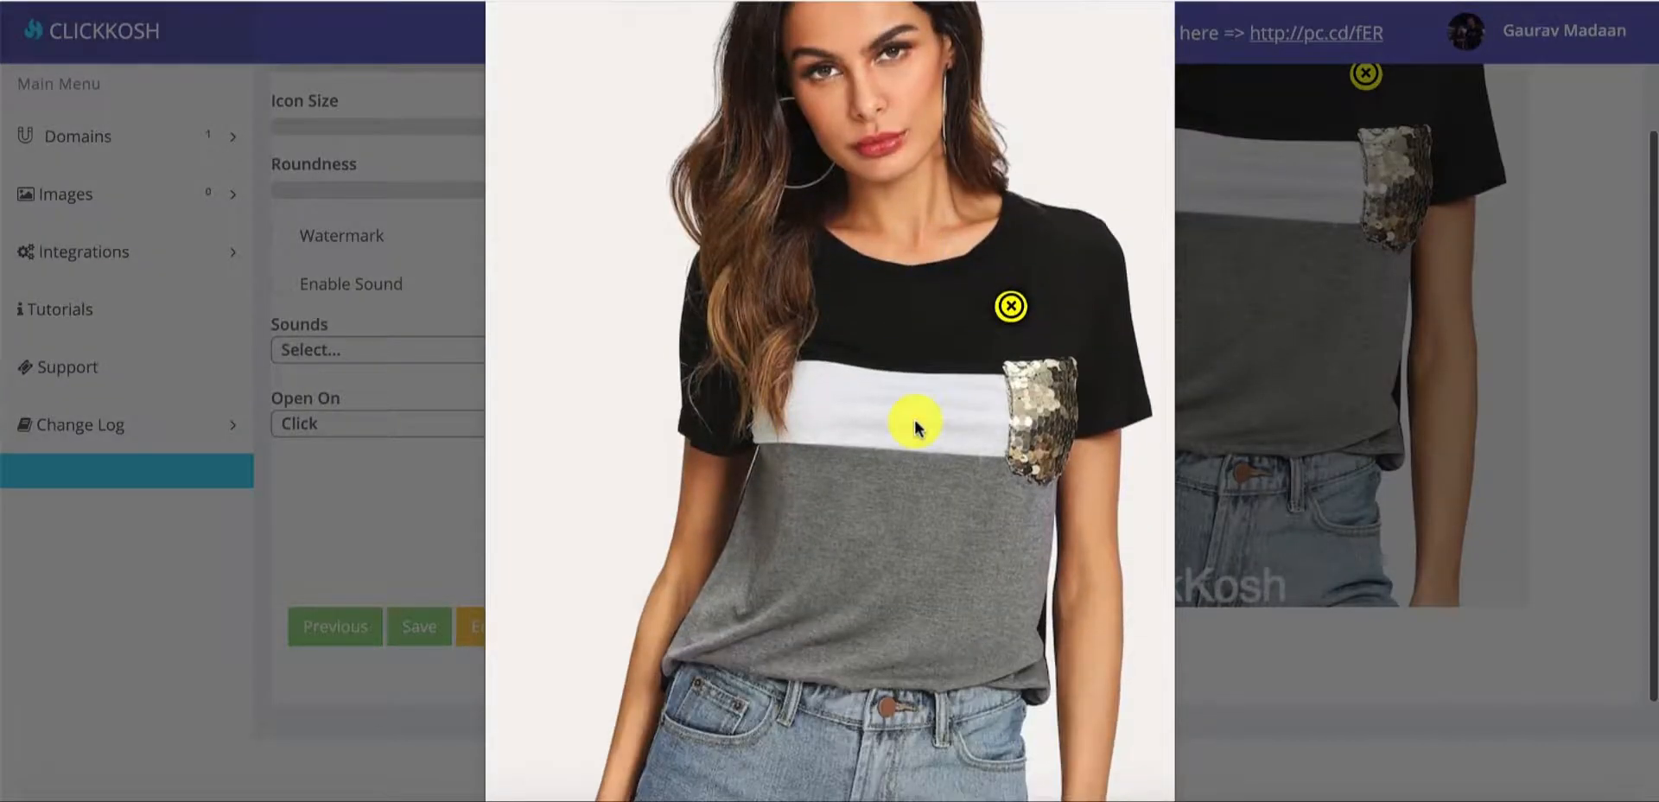
left_click(1018, 323)
scroll(1011, 346, "down", 2)
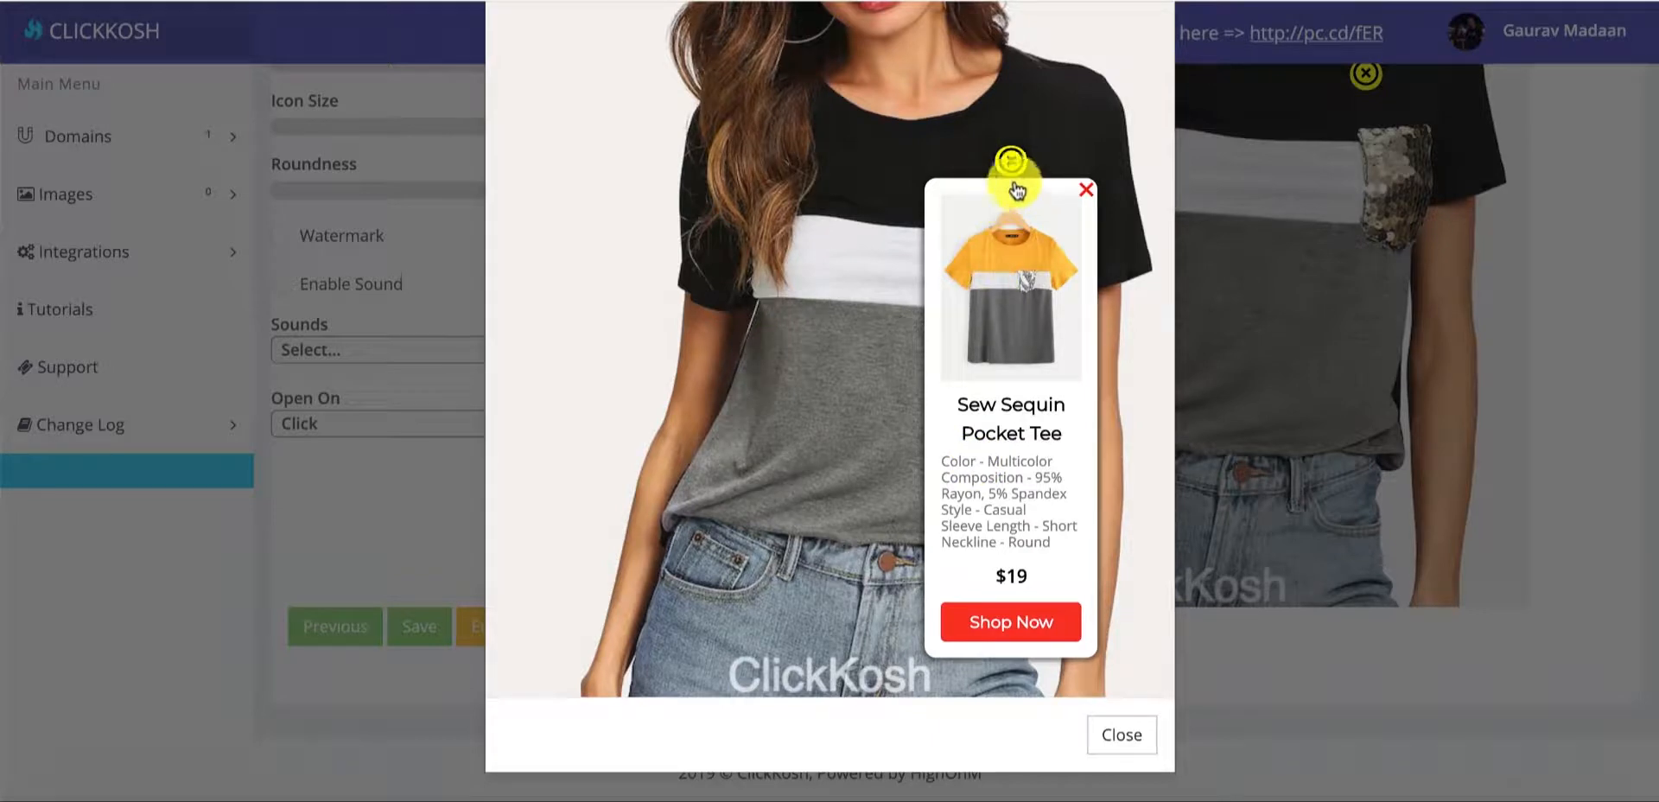
scroll(961, 122, "up", 2)
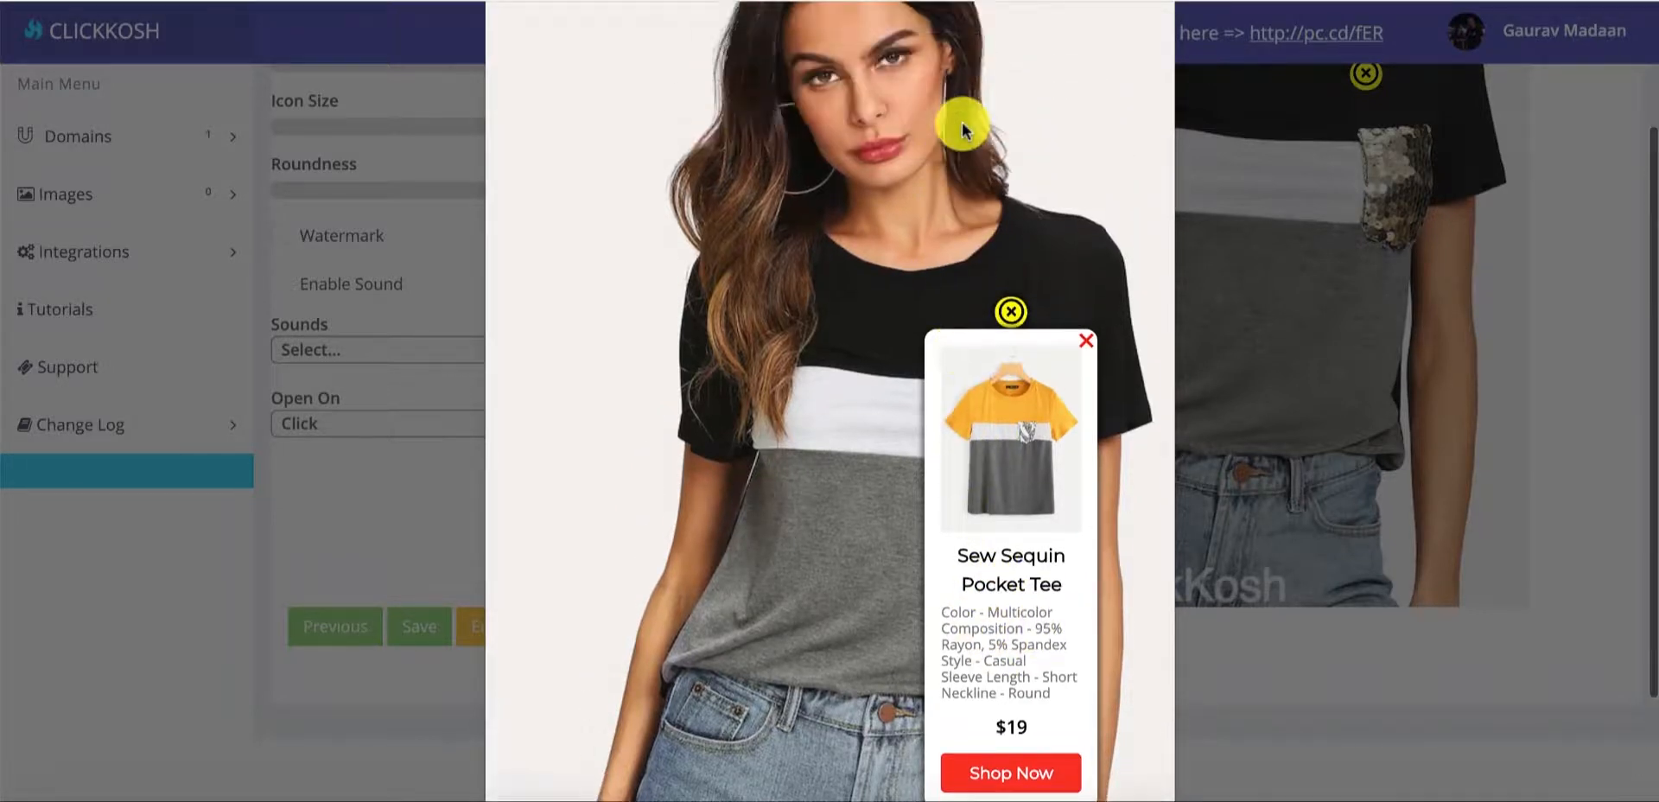
scroll(961, 121, "down", 2)
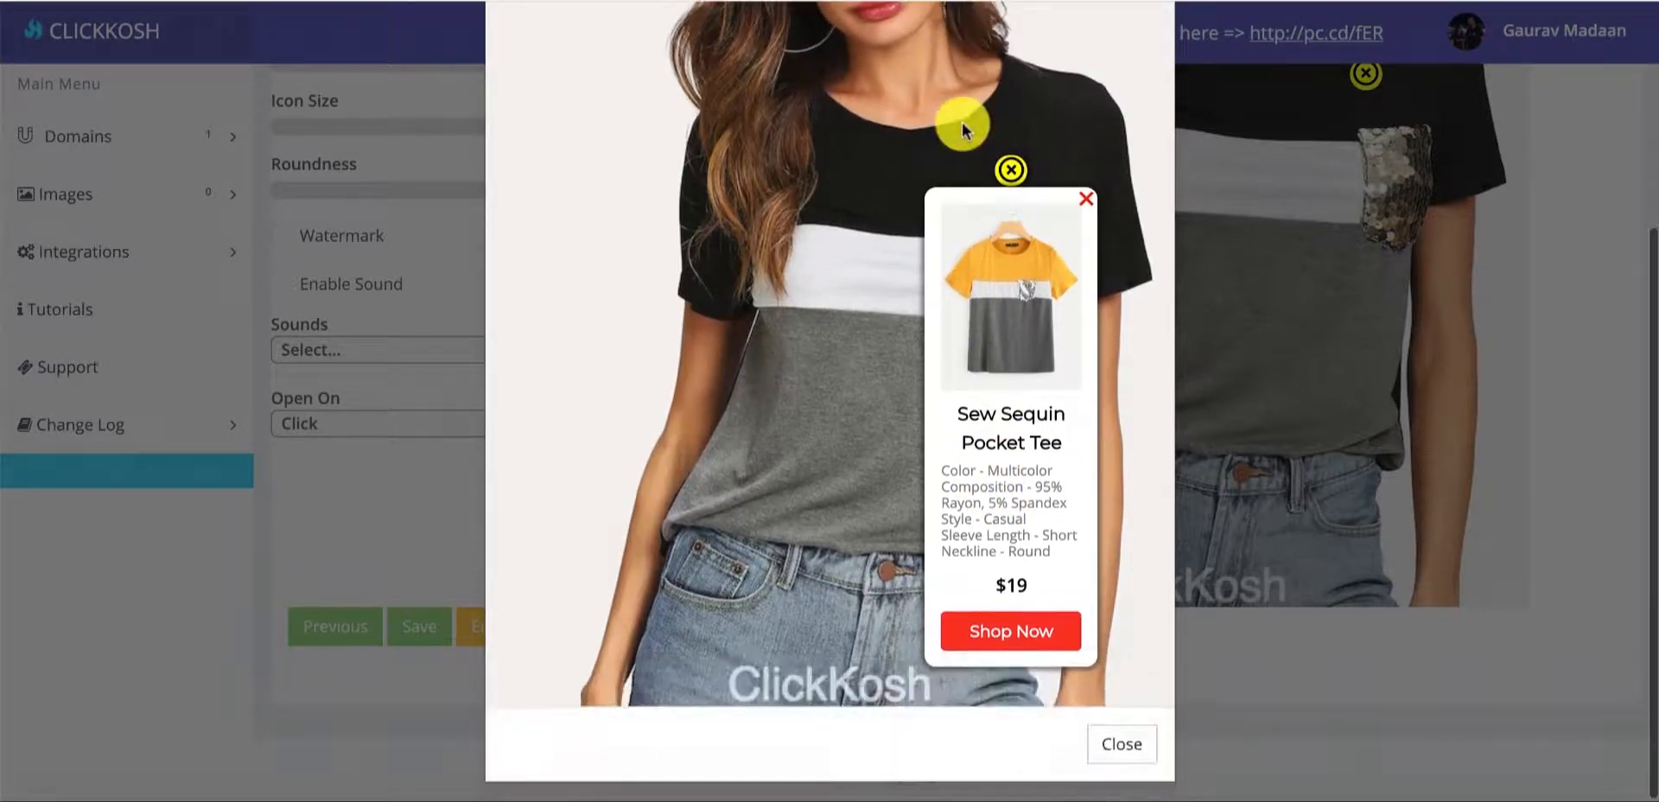
Step: Close and reopen the hotspot's product card to check its behaviour and description, and exit the preview
left_click(1086, 198)
left_click(1011, 167)
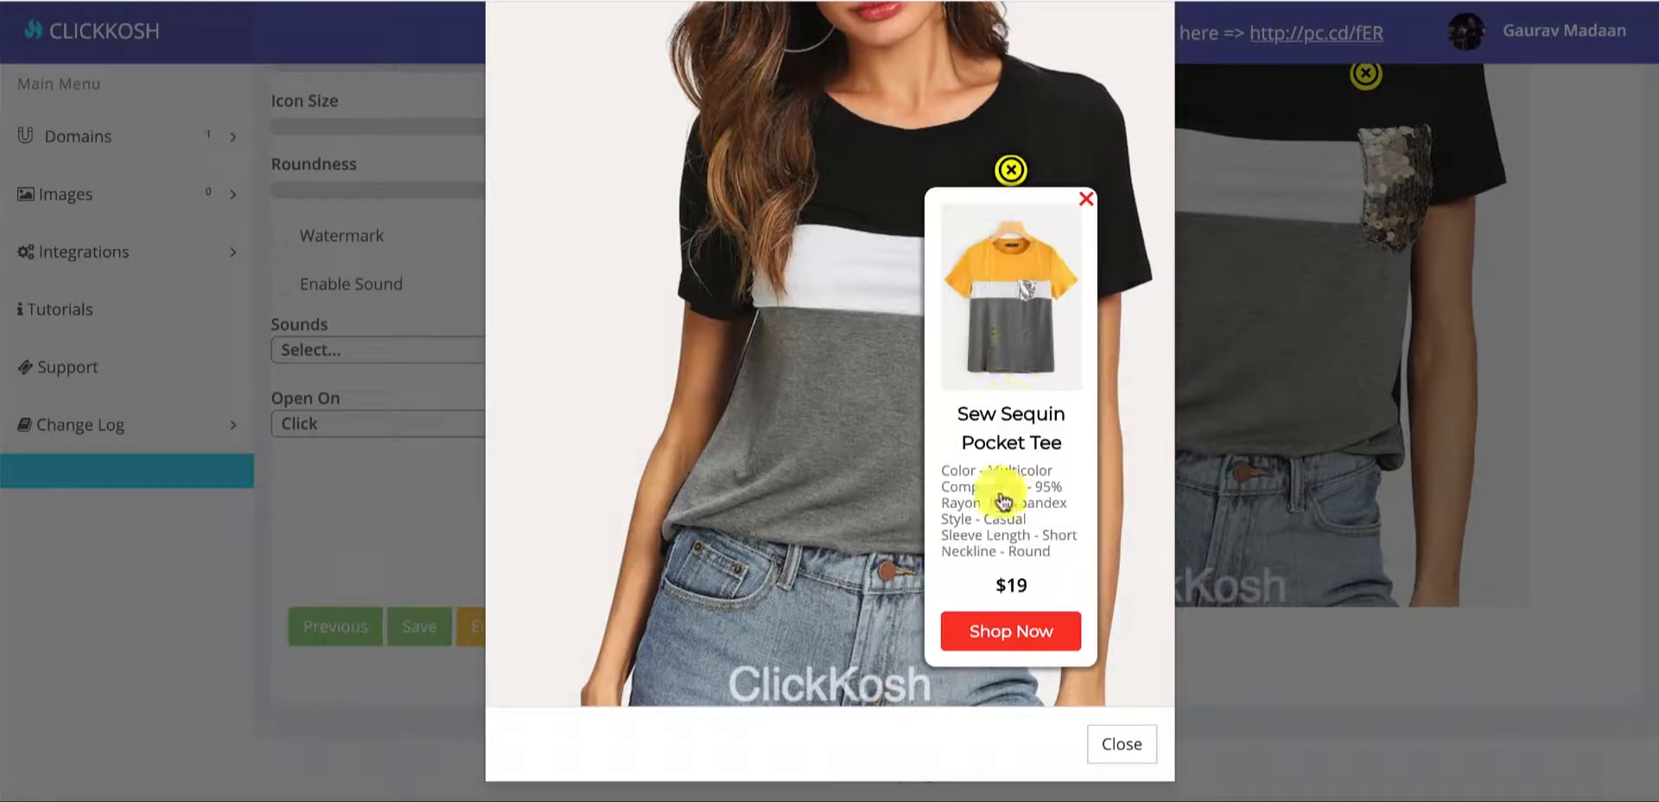
left_click_drag(934, 459, 1018, 558)
left_click(1018, 557)
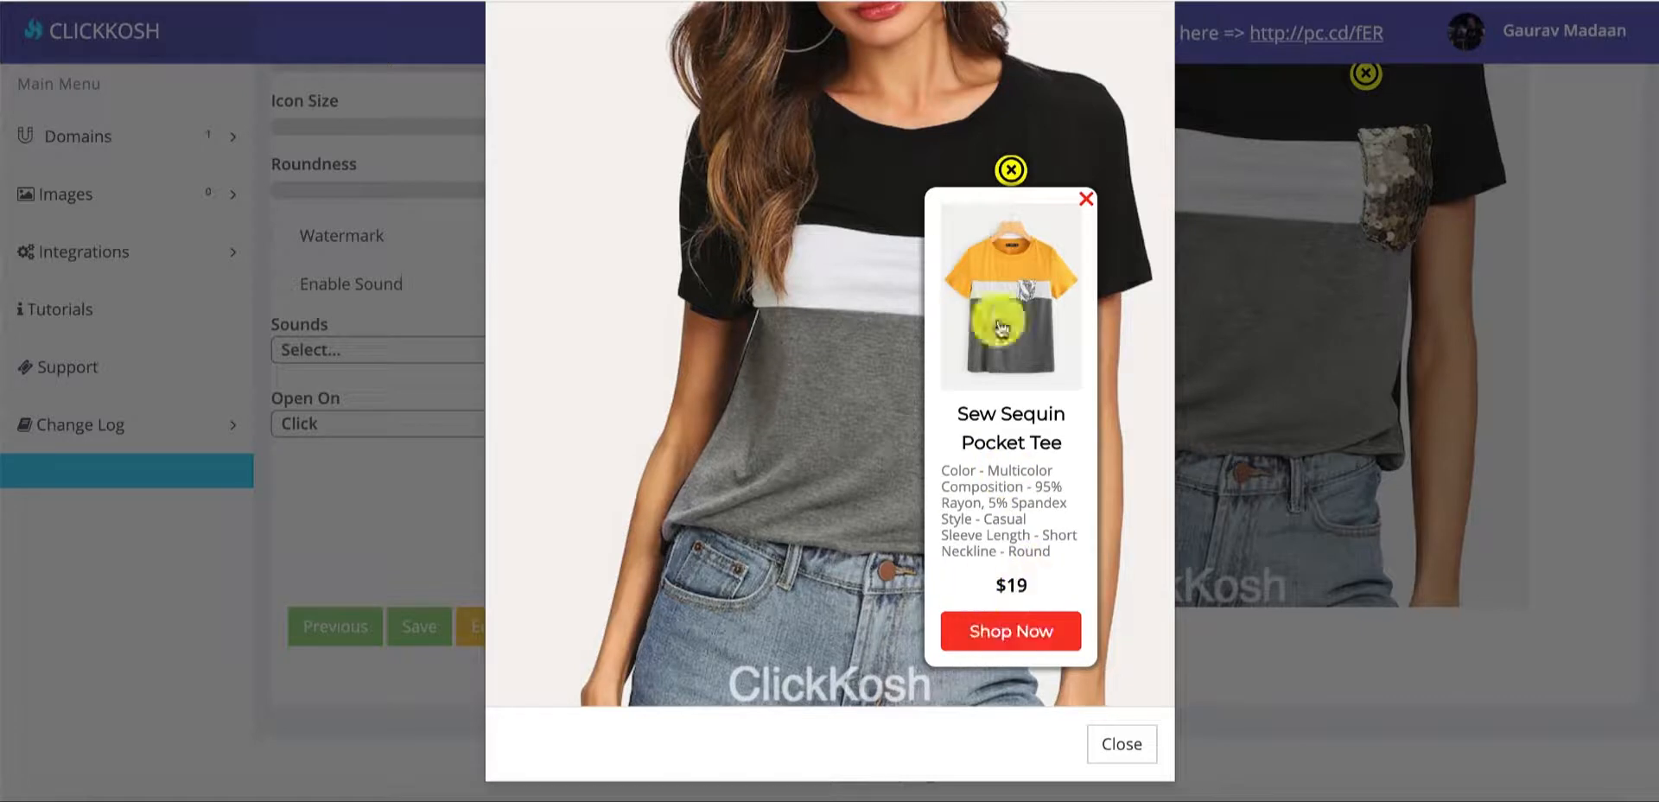
left_click(1085, 199)
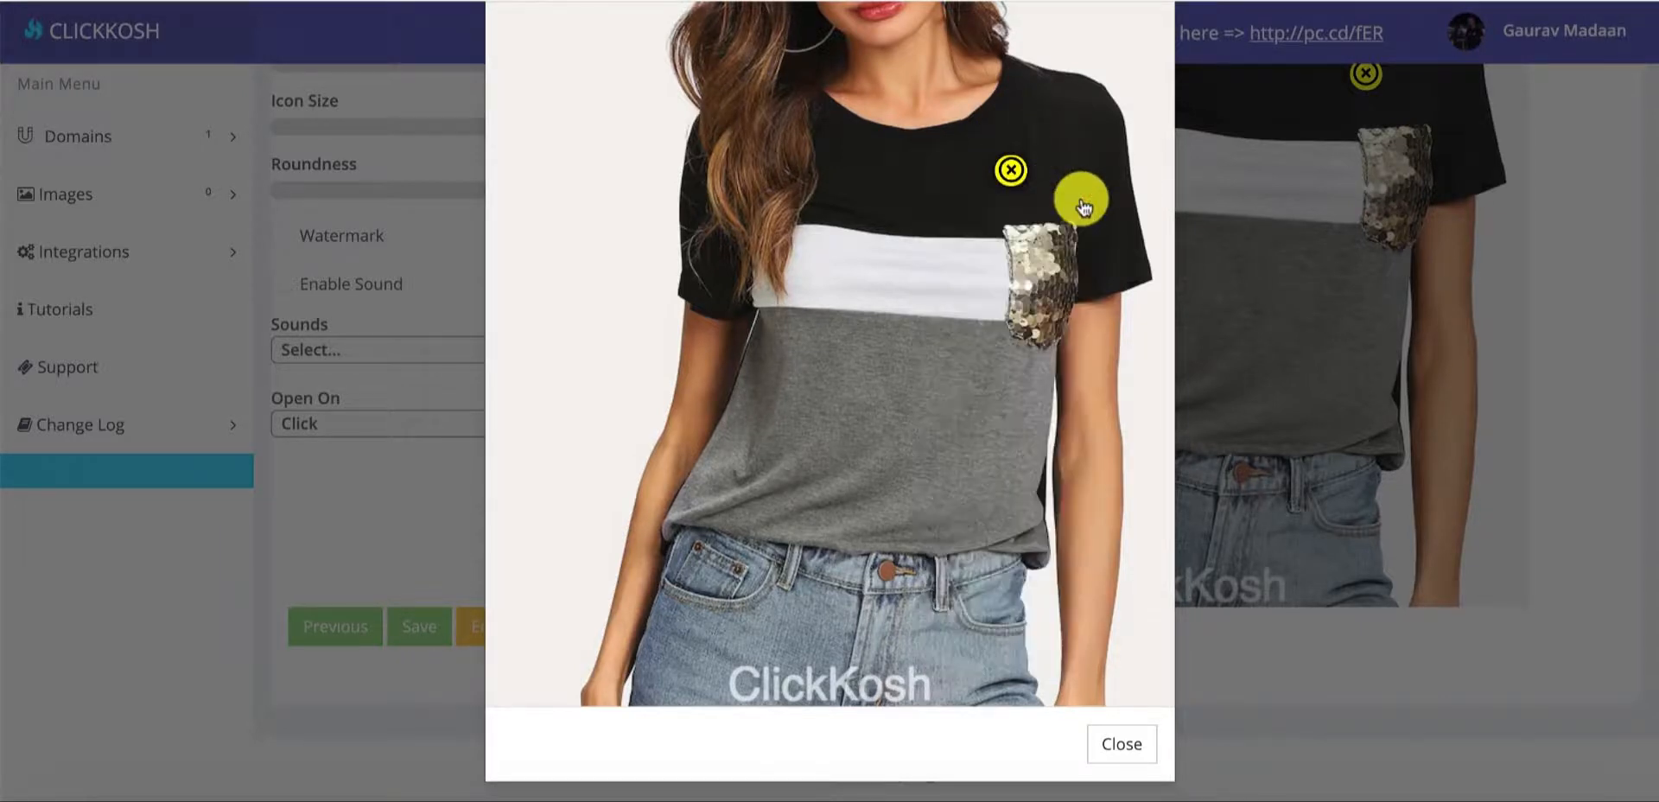
left_click(1013, 172)
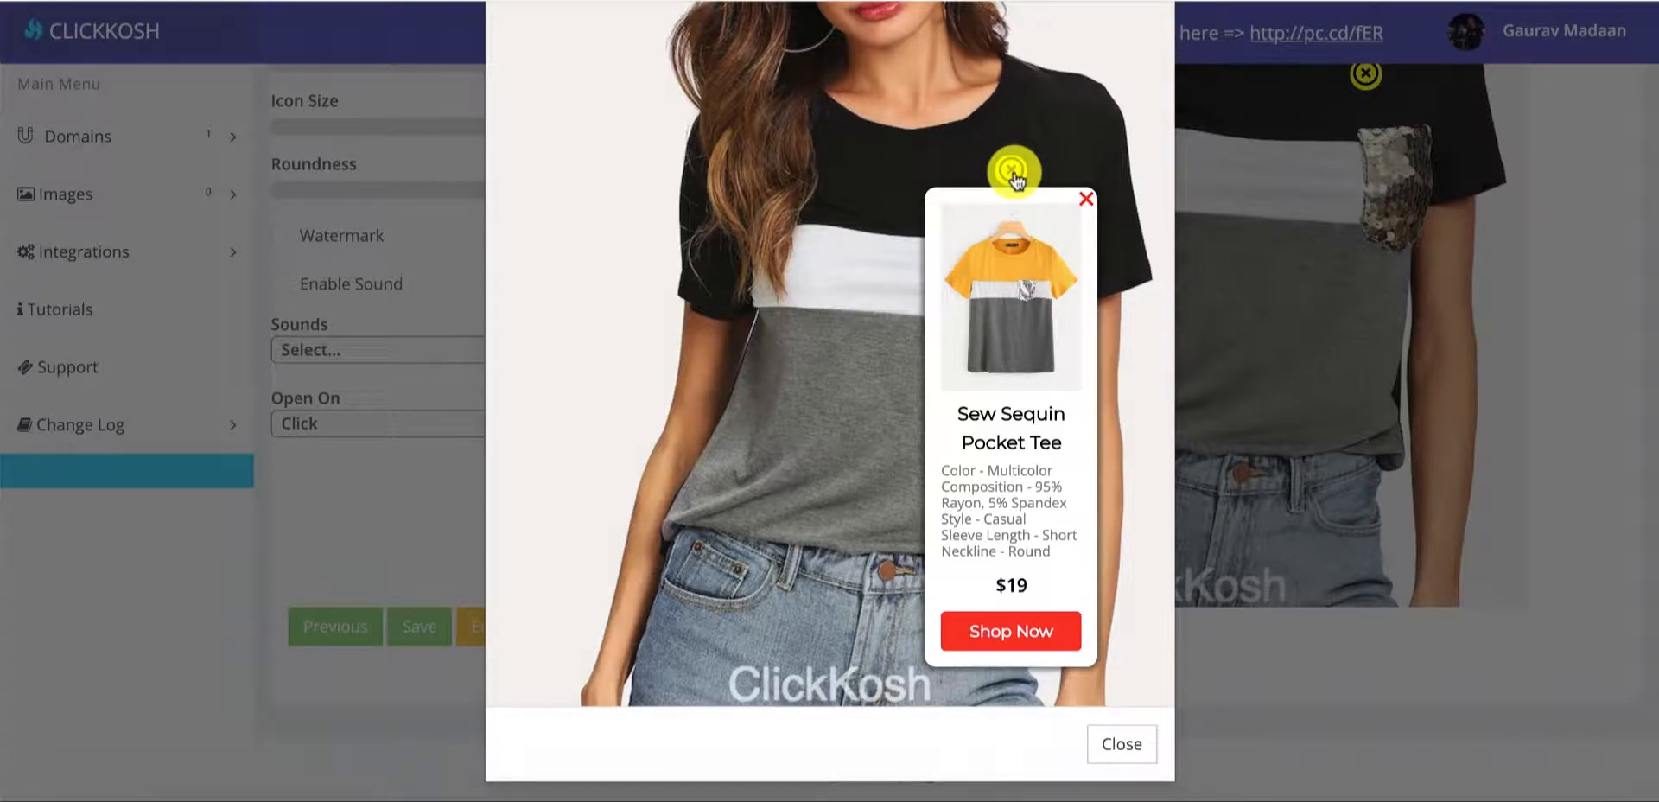
left_click(1085, 200)
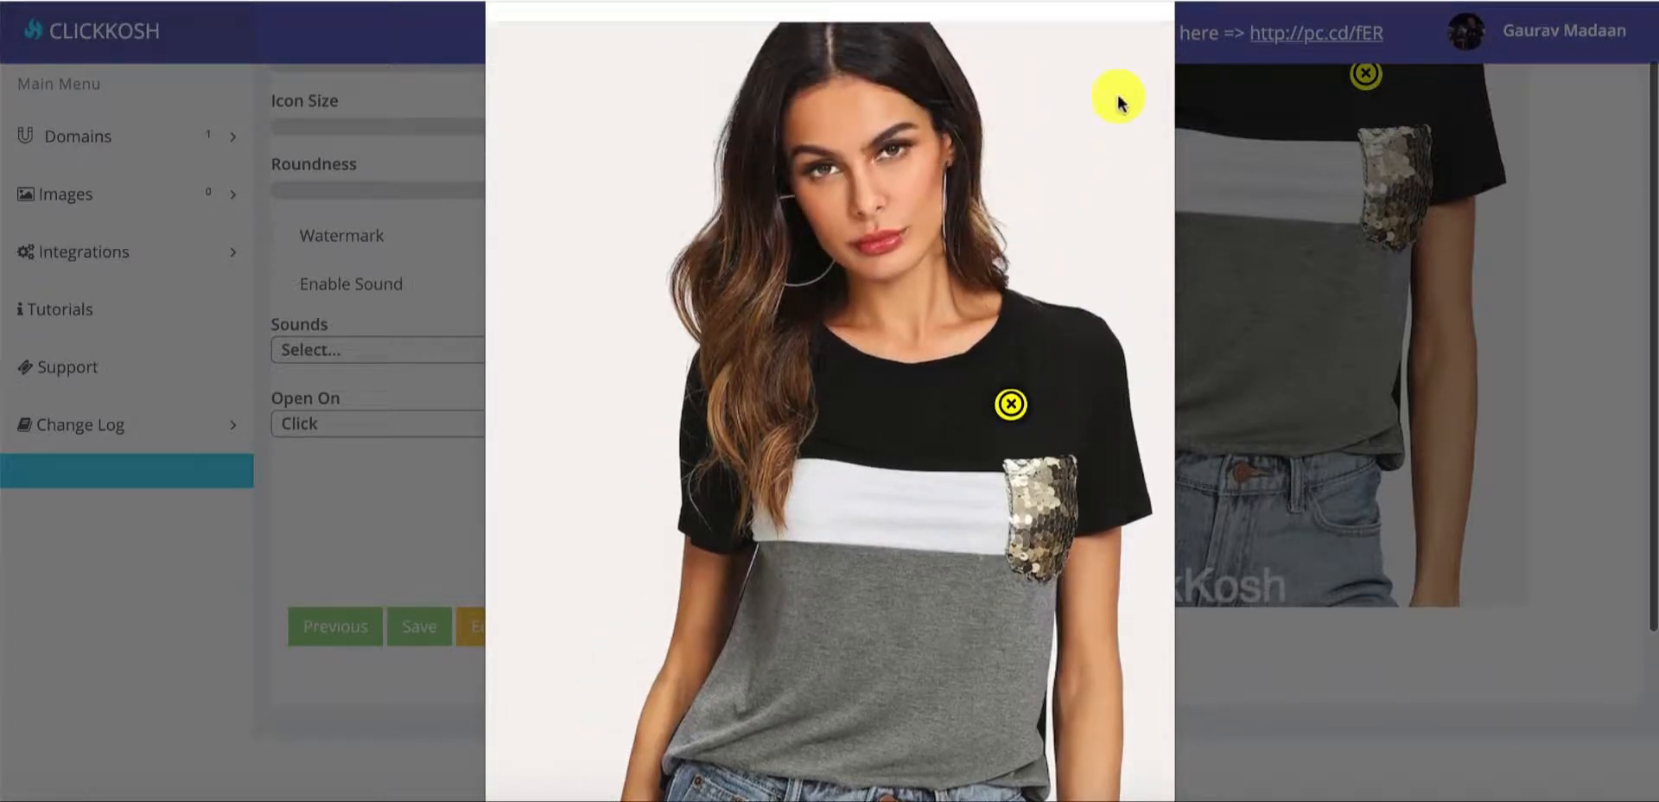
scroll(1117, 101, "up", 1)
left_click(1148, 67)
Step: Open the model image in the photo editor, apply the Signature effect Dean and save the edited image
scroll(1113, 346, "up", 1)
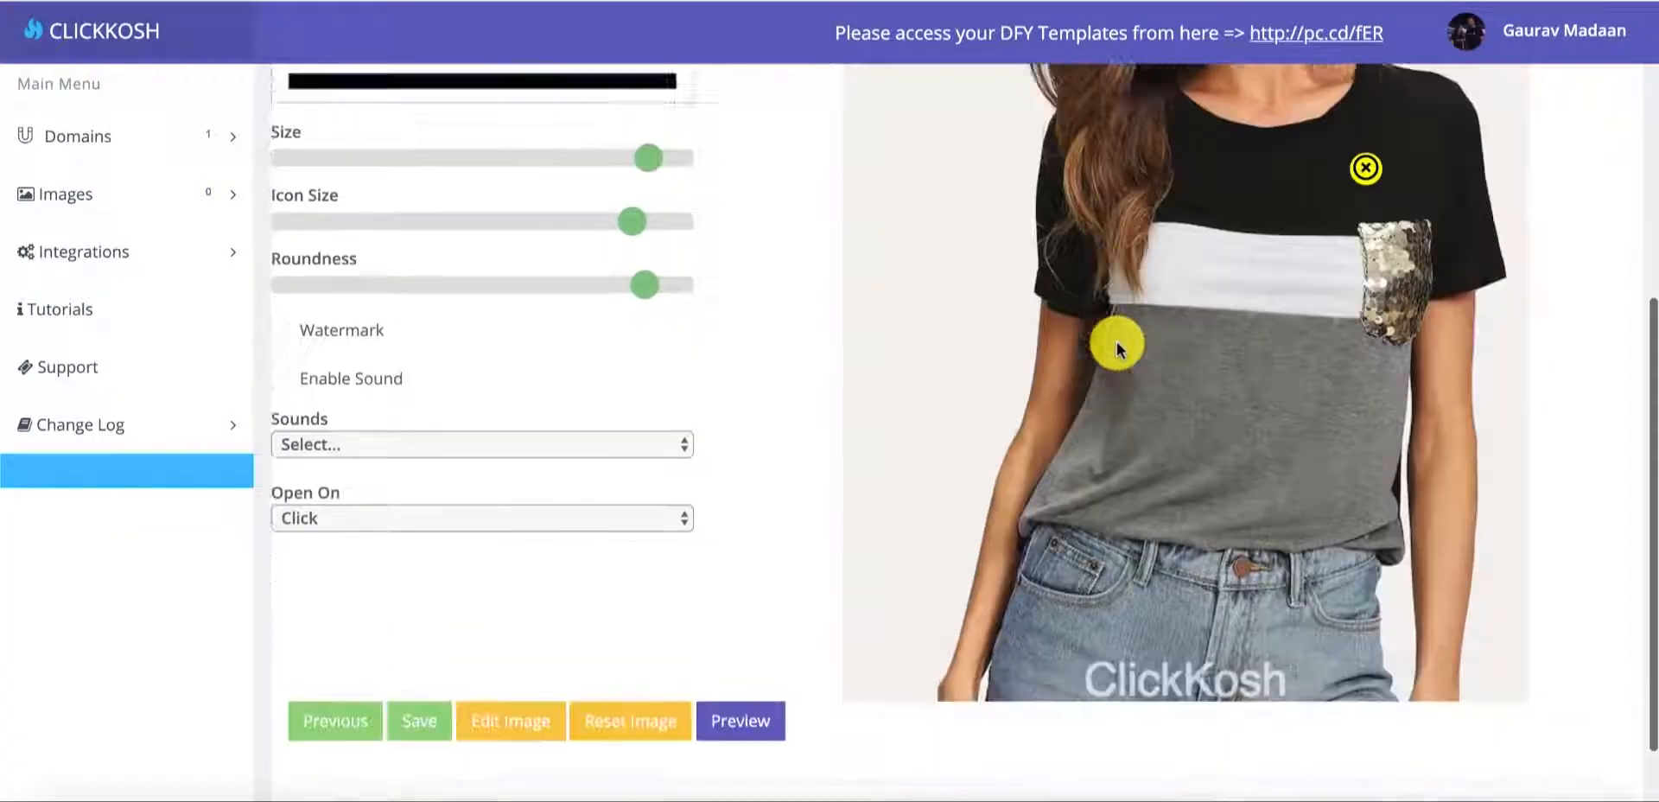
scroll(1116, 349, "down", 1)
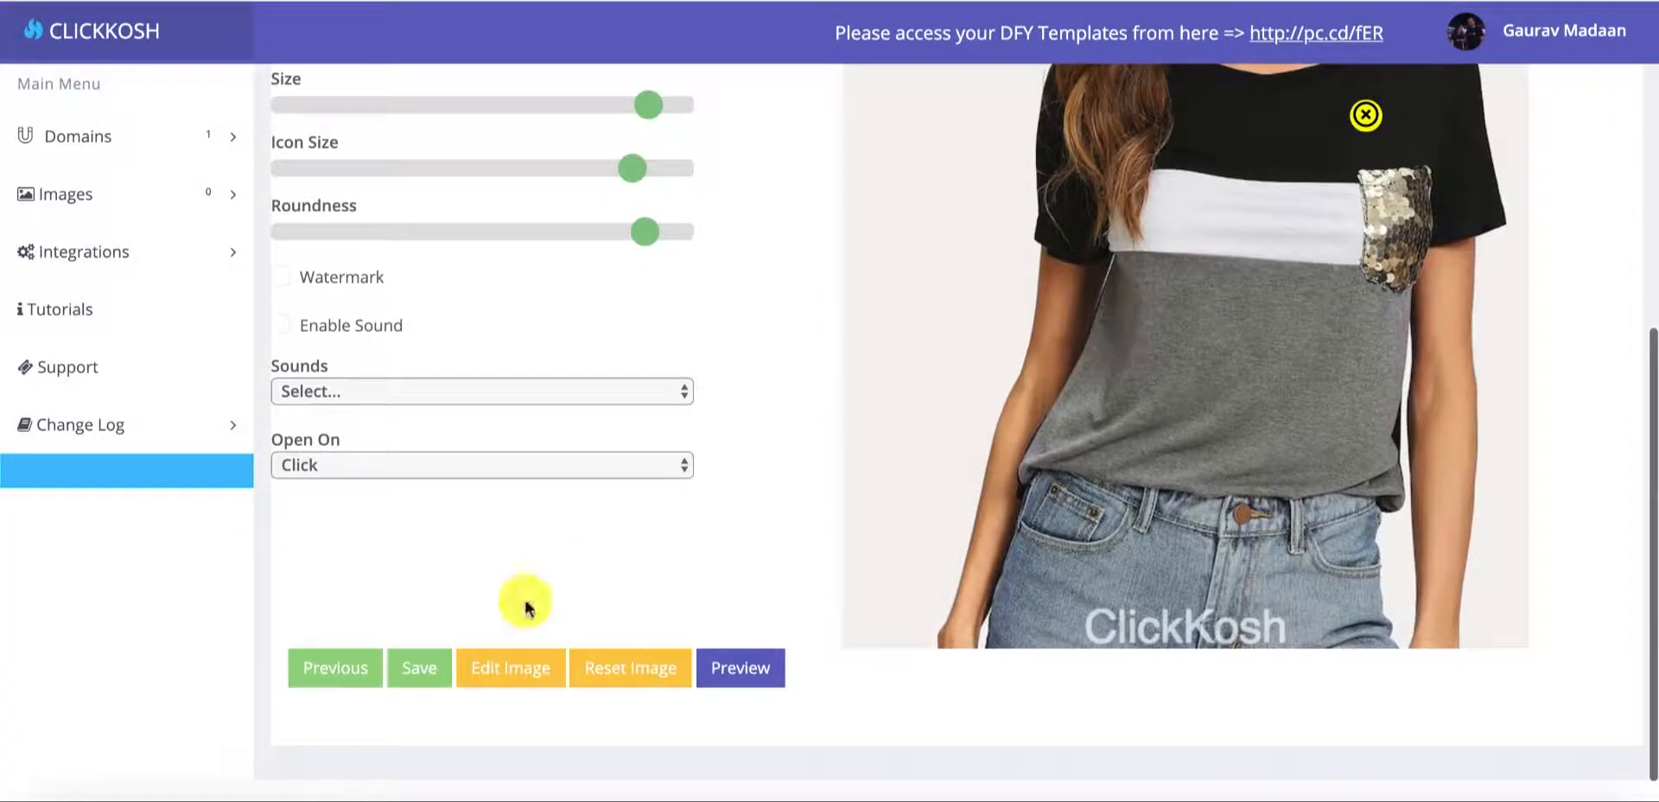
left_click(527, 669)
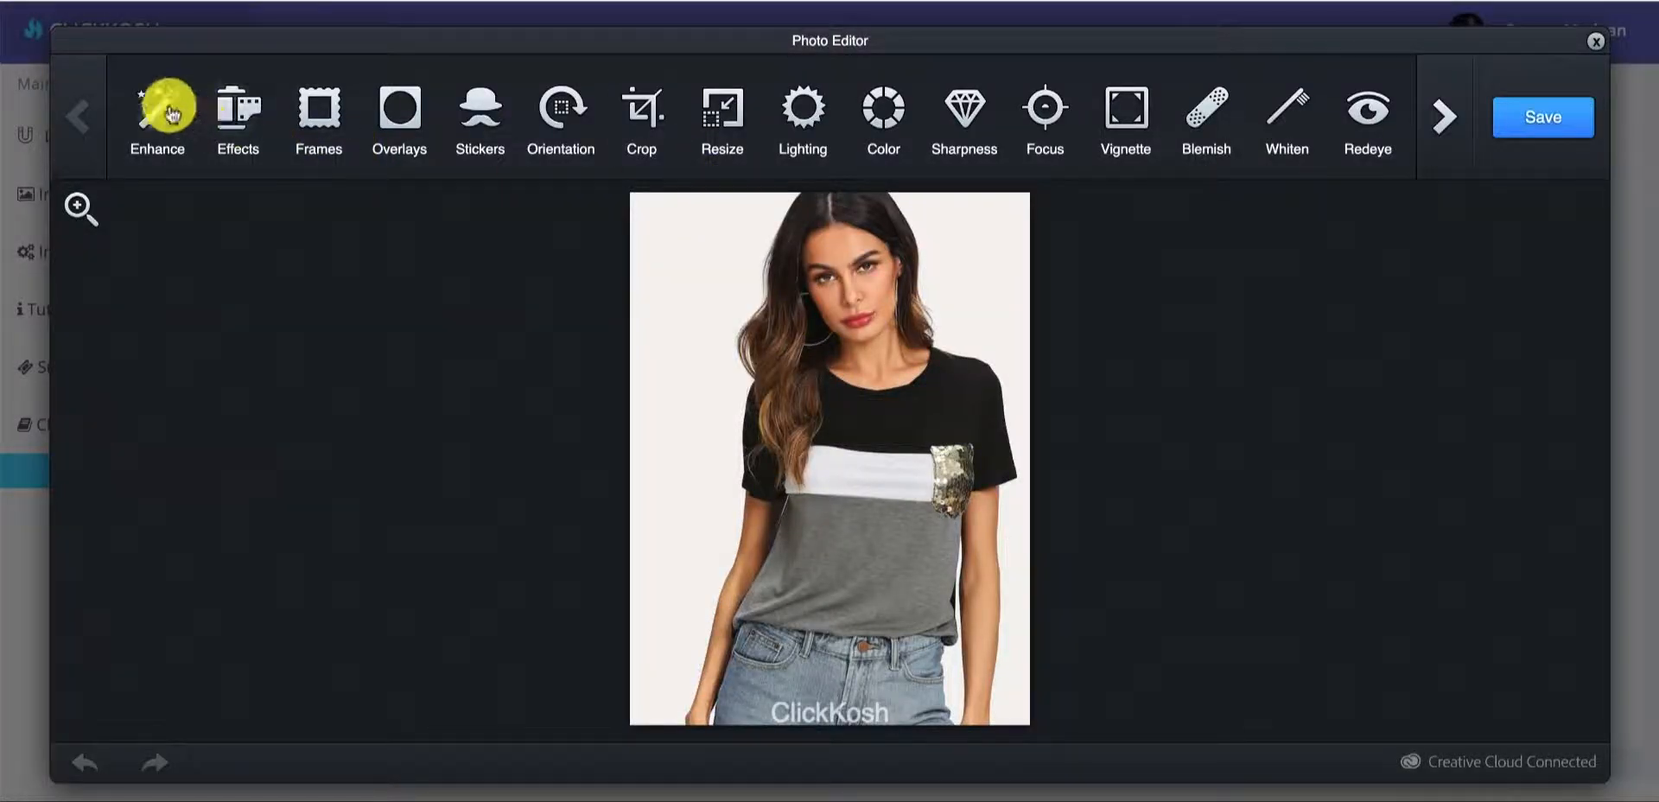
left_click(171, 113)
left_click(133, 121)
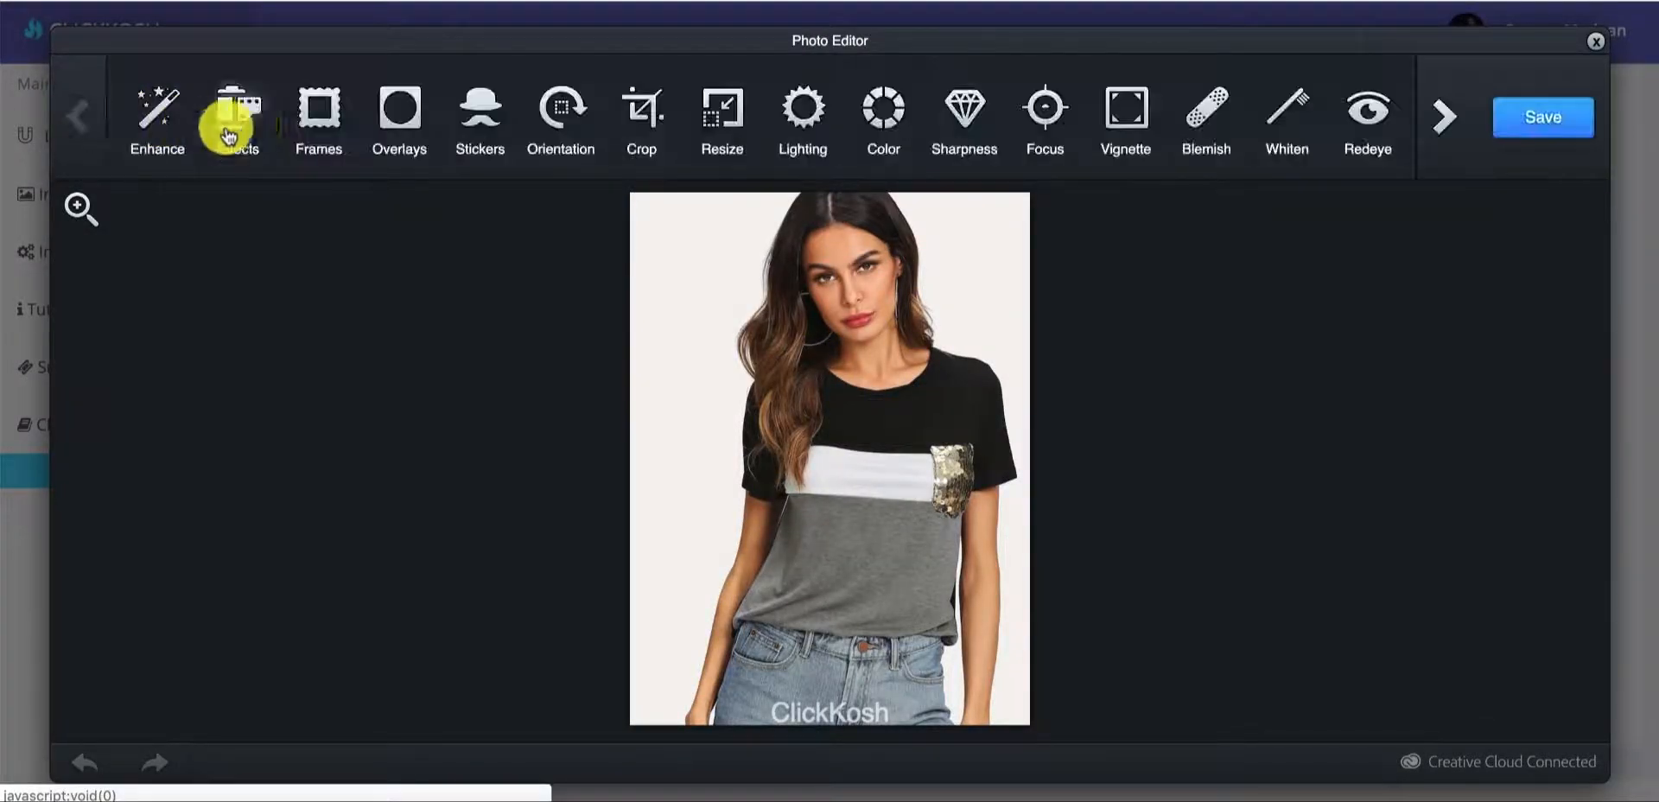
left_click(235, 108)
left_click(331, 119)
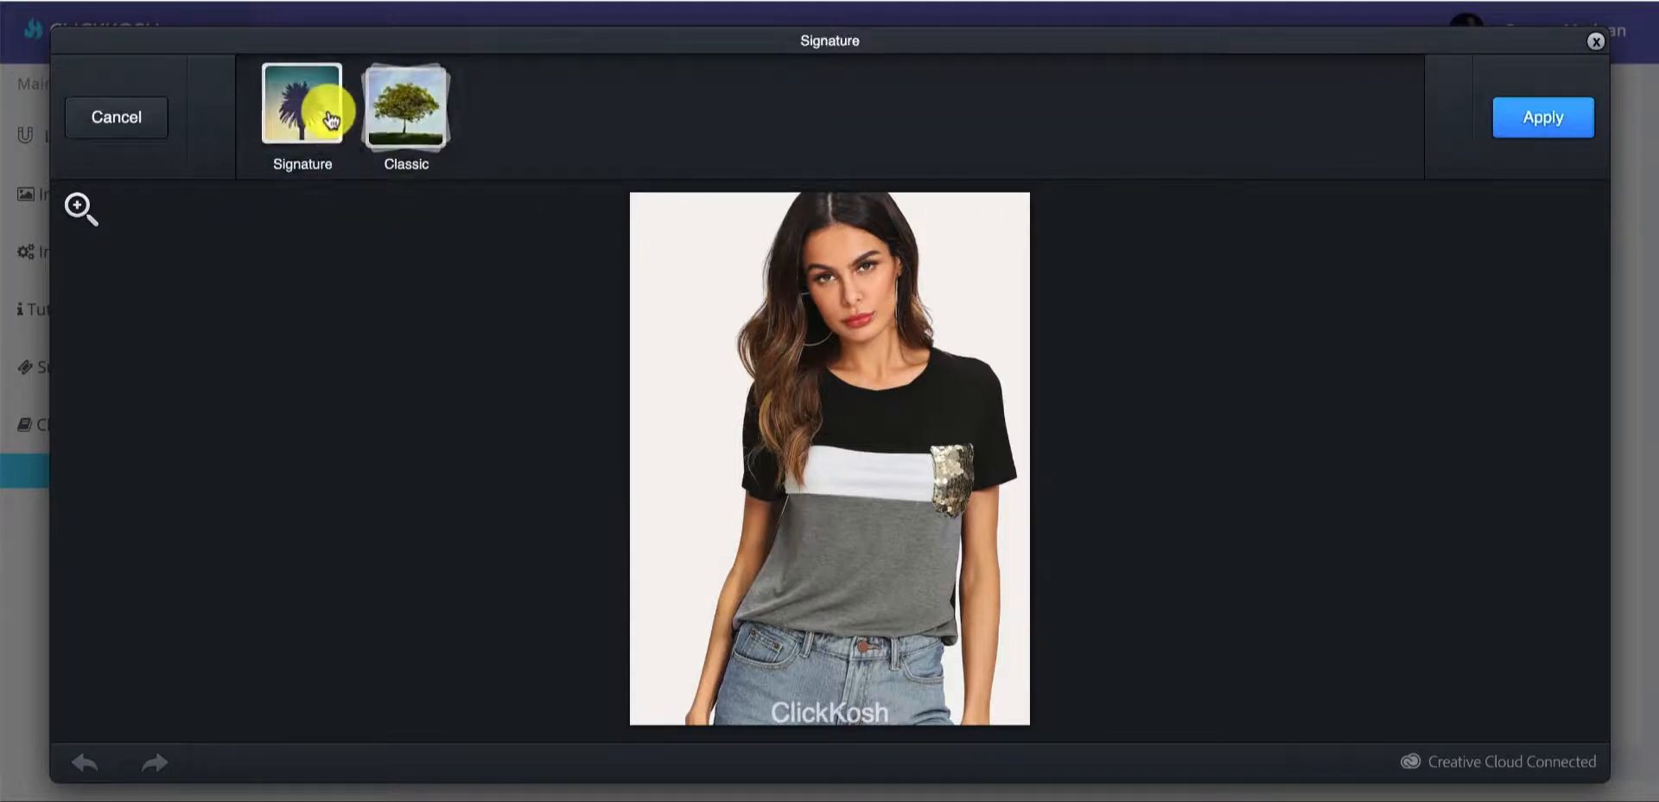
left_click(384, 110)
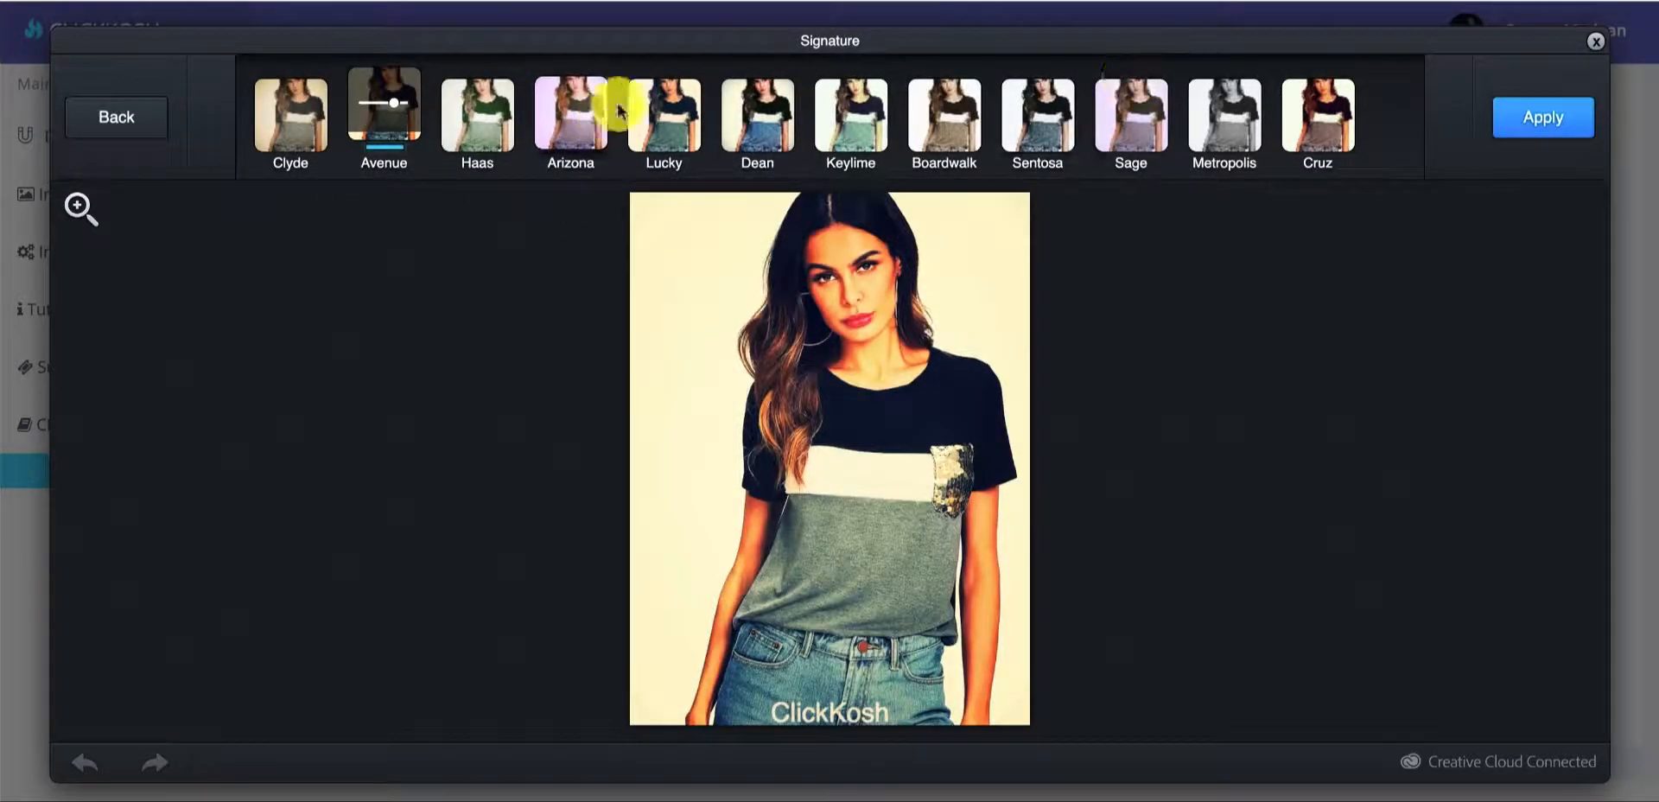
left_click(665, 108)
left_click(758, 108)
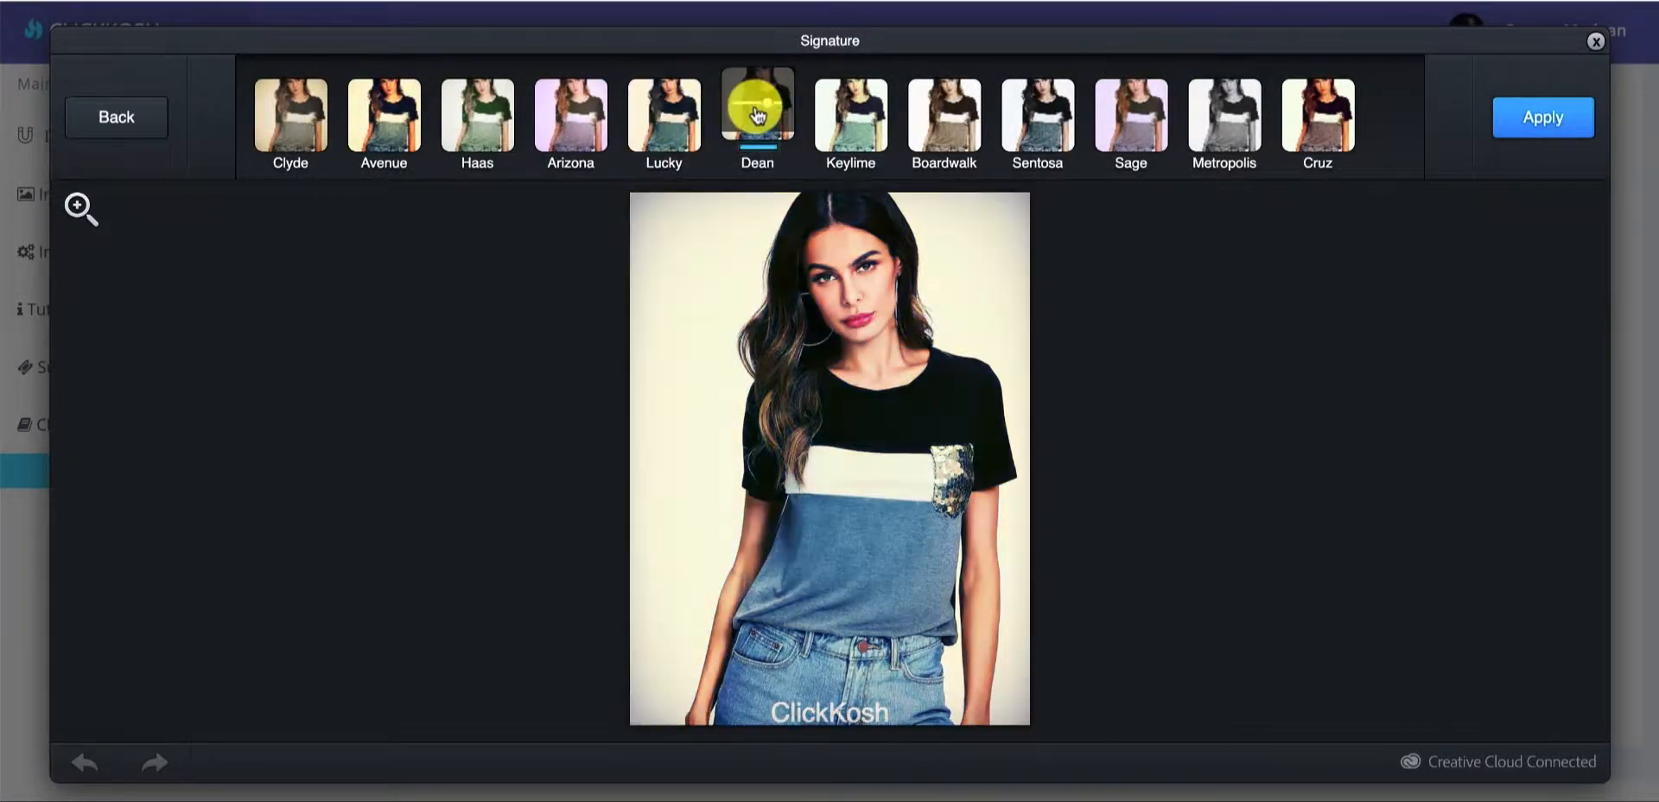
left_click(1587, 100)
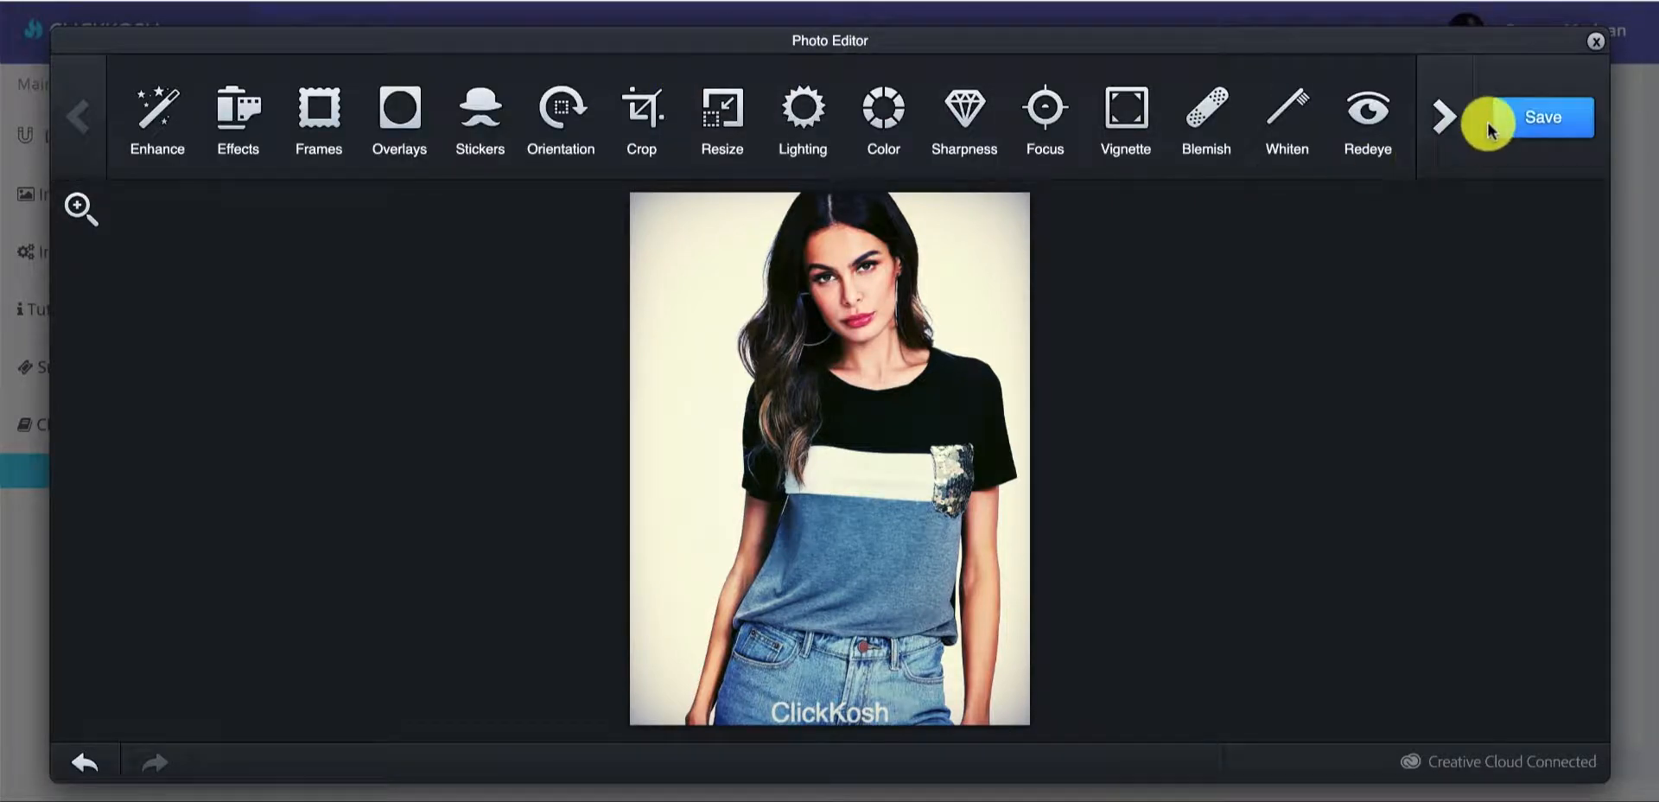
left_click(1518, 125)
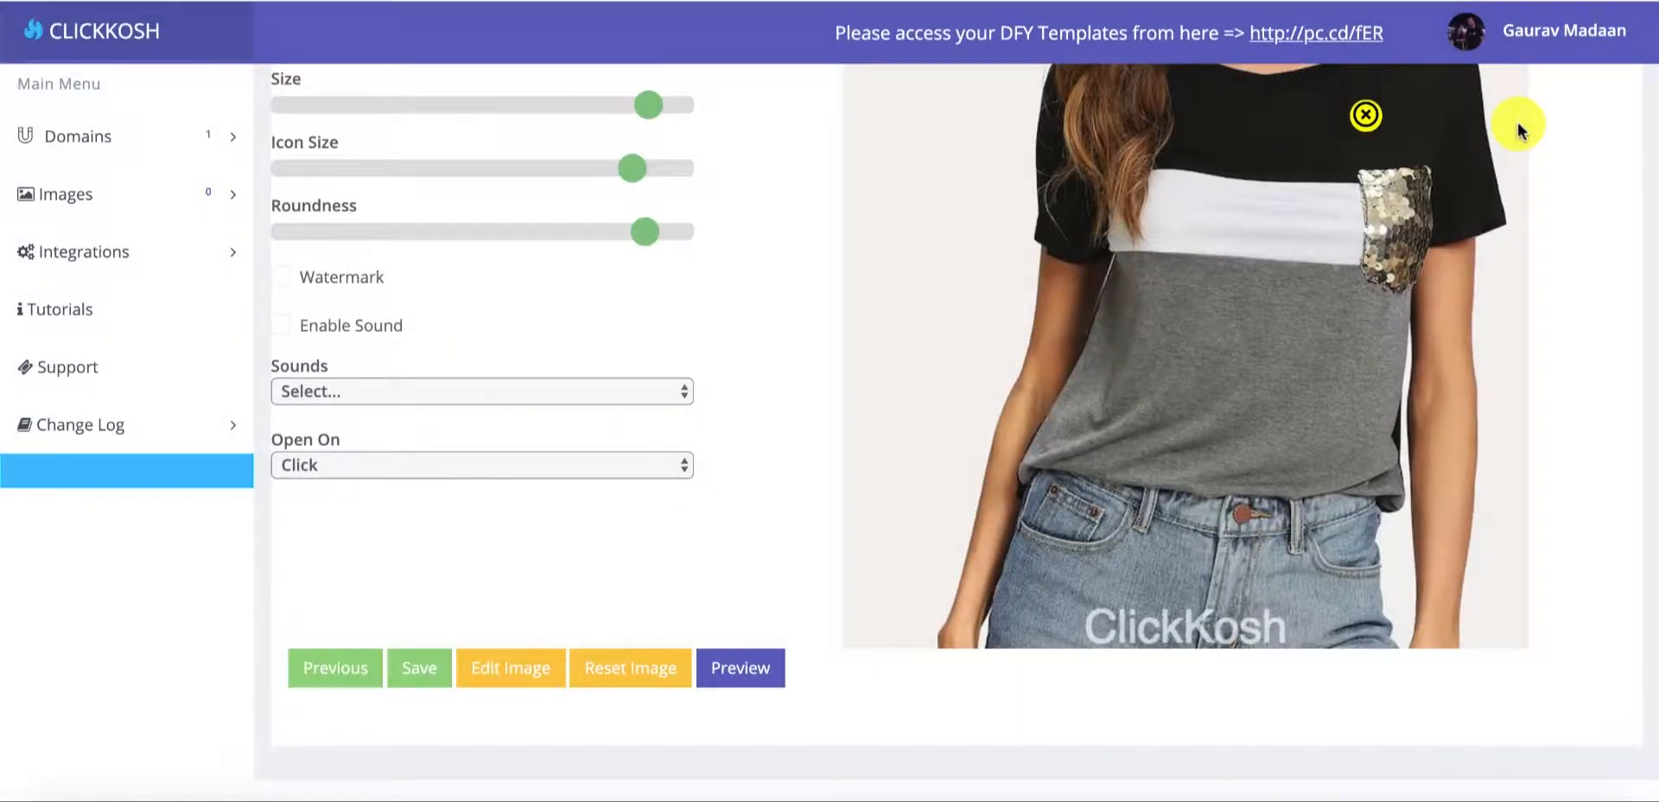
Step: Enable sound for the hotspot and choose Snap as its sound
scroll(777, 223, "up", 2)
scroll(777, 223, "up", 3)
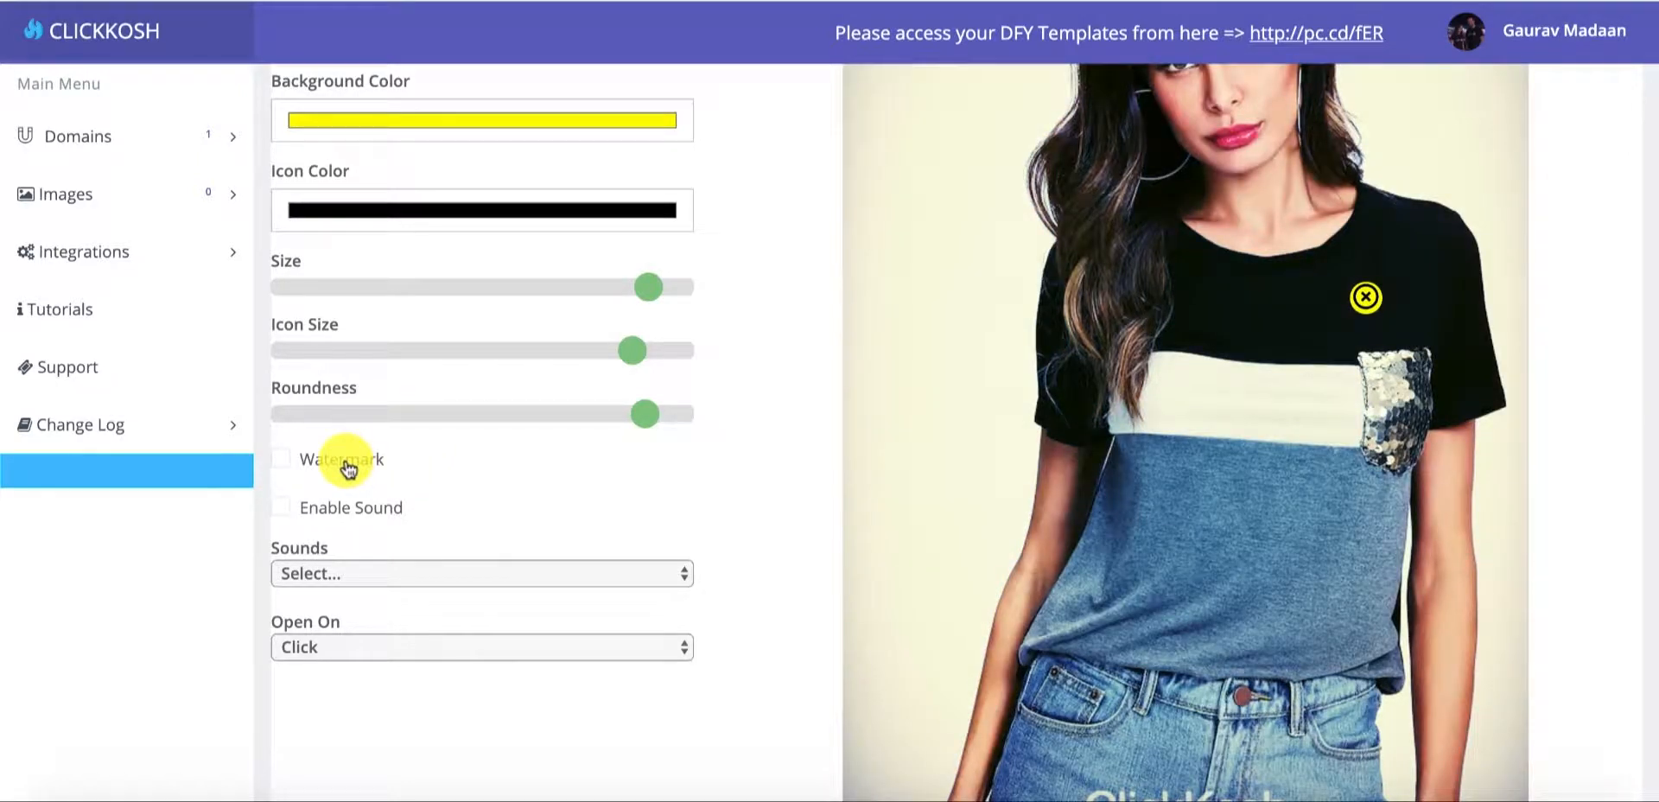
scroll(350, 458, "up", 1)
scroll(346, 461, "down", 2)
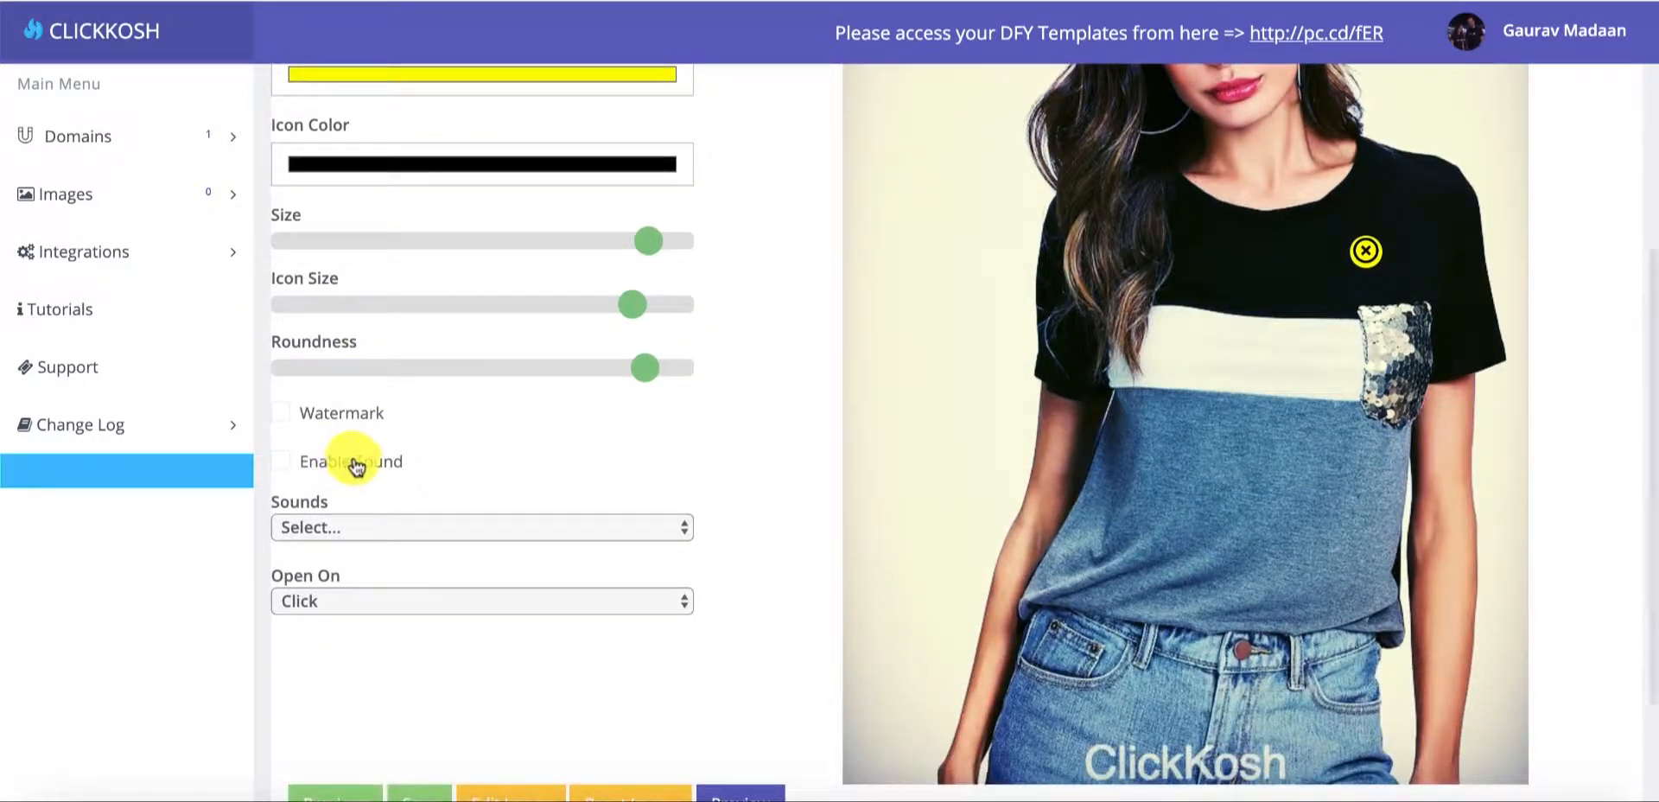
left_click(357, 467)
scroll(458, 454, "down", 3)
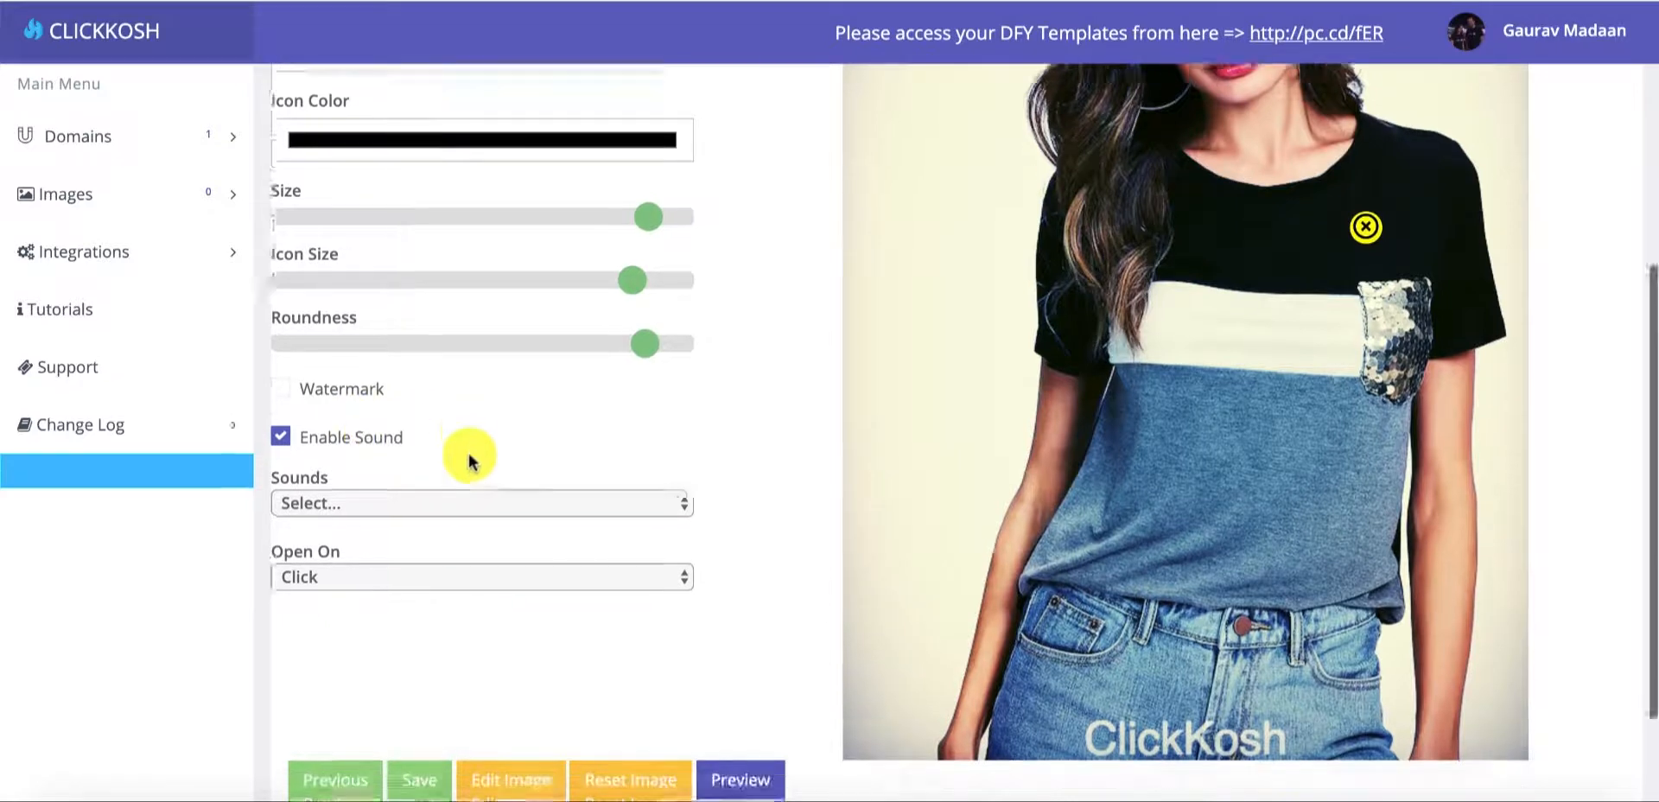
left_click(417, 378)
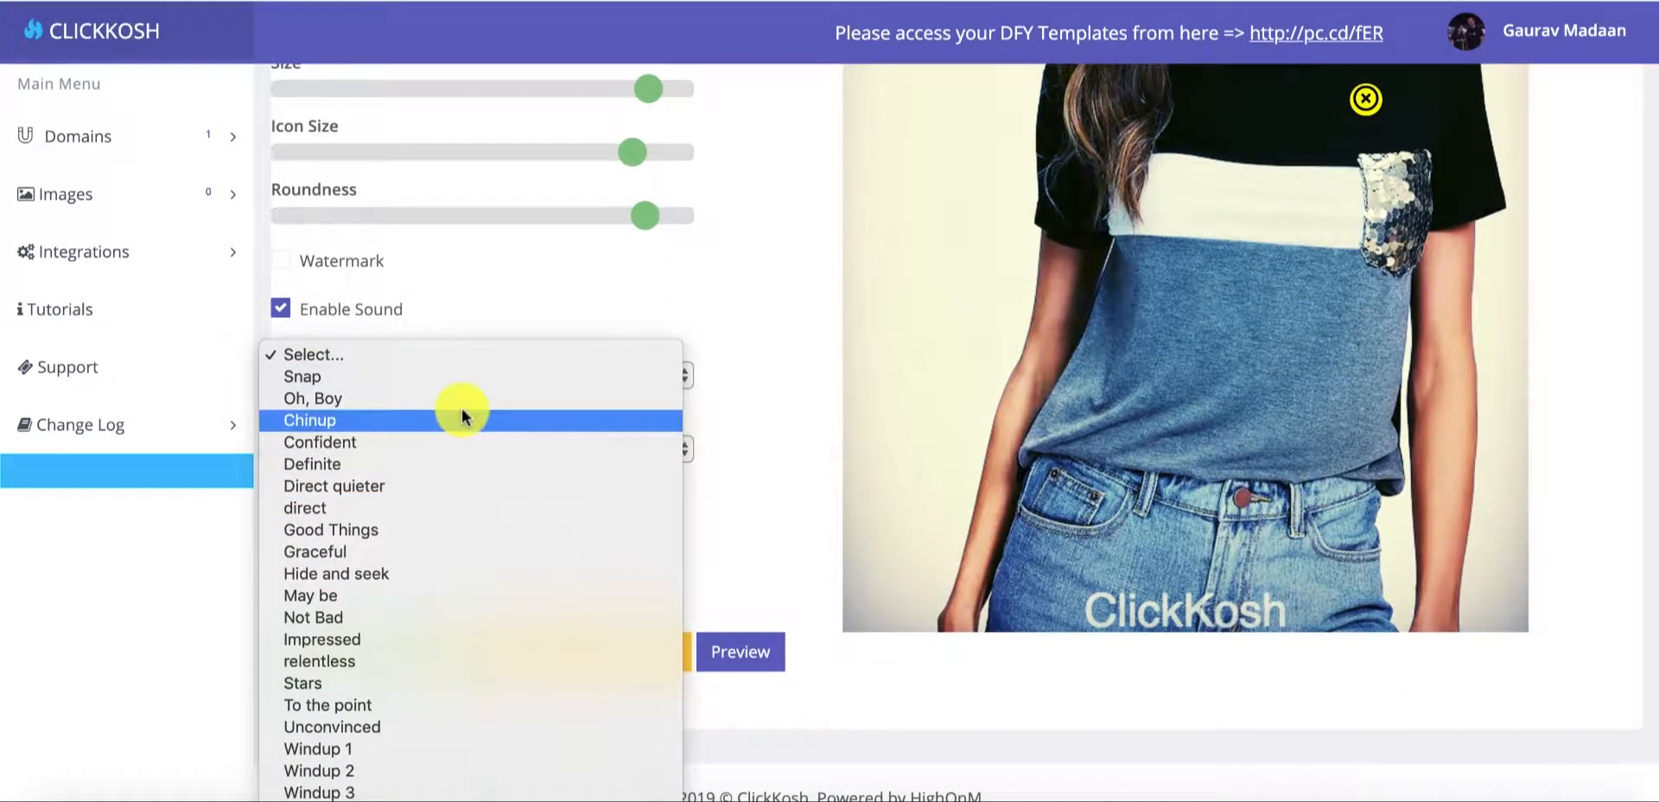
left_click(458, 378)
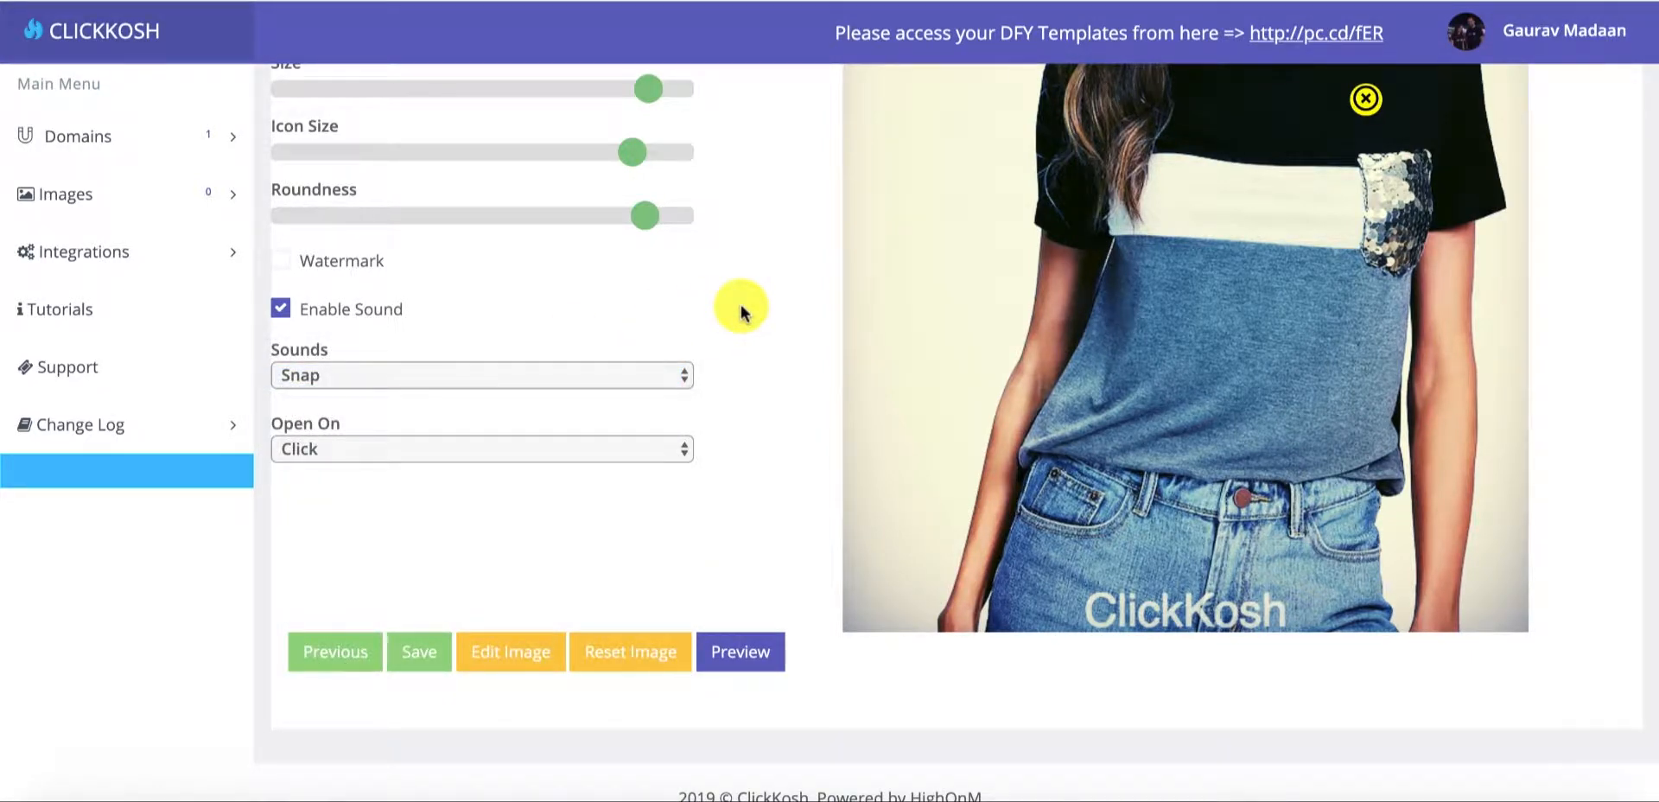
Step: Switch the hotspot's Open On setting to Hover and set it back to Click
left_click(650, 452)
left_click(767, 447)
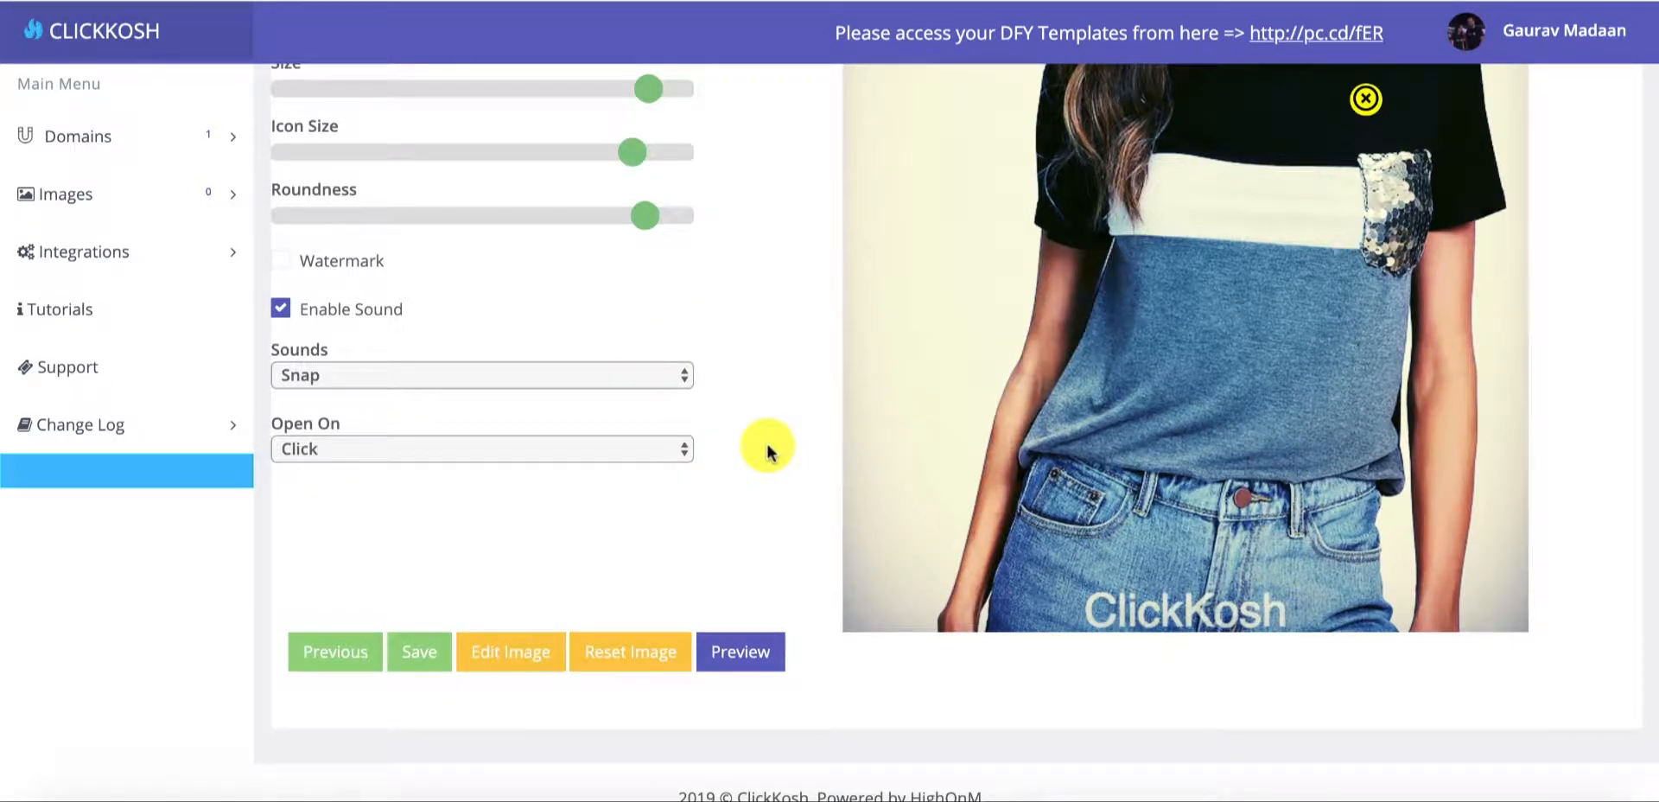
left_click(531, 448)
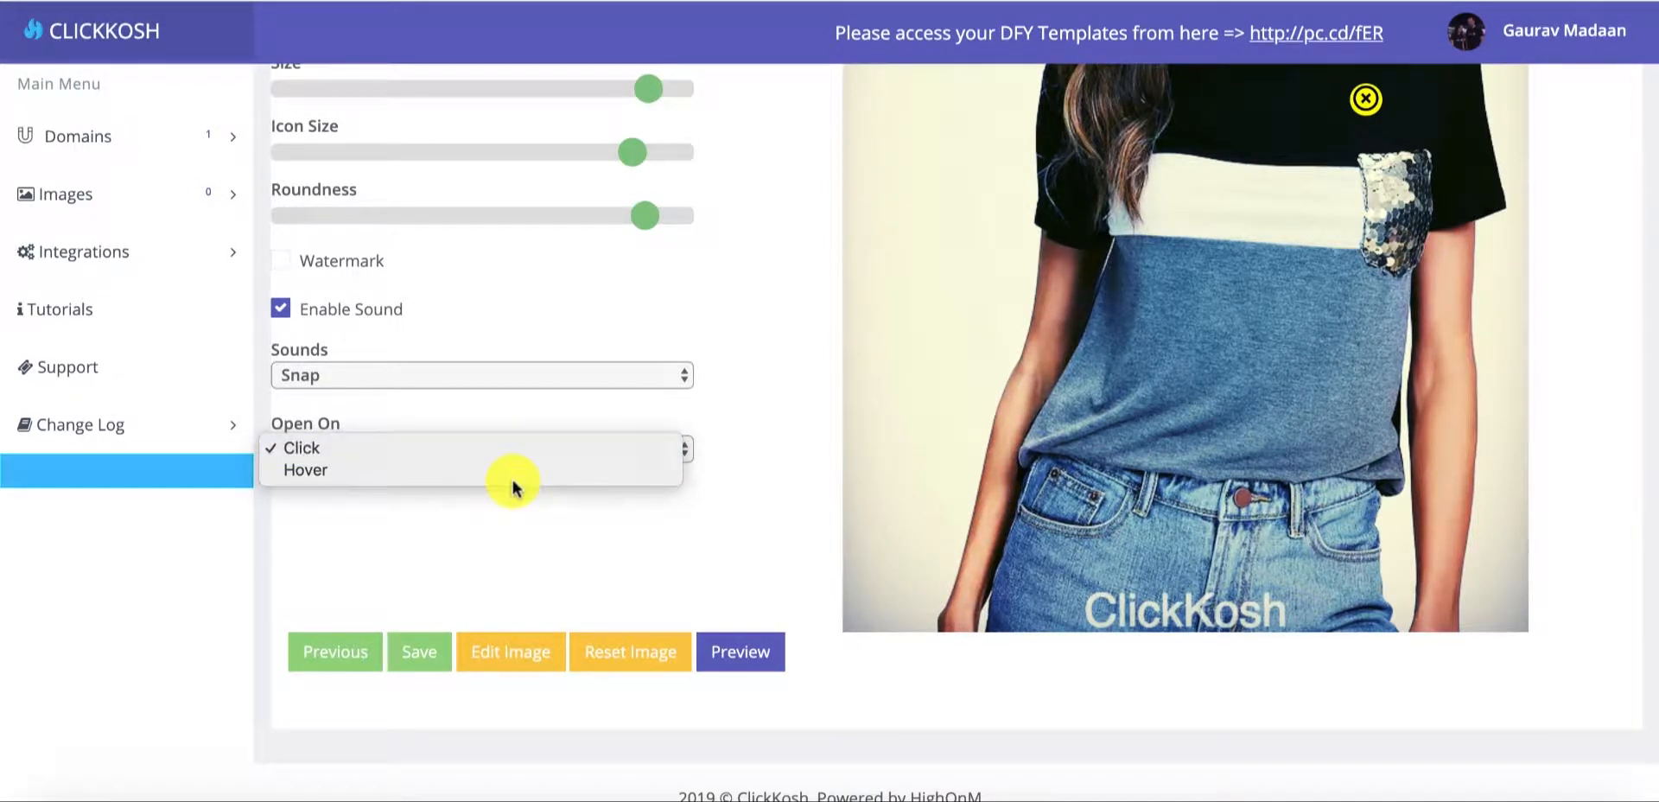
left_click(507, 471)
left_click(507, 455)
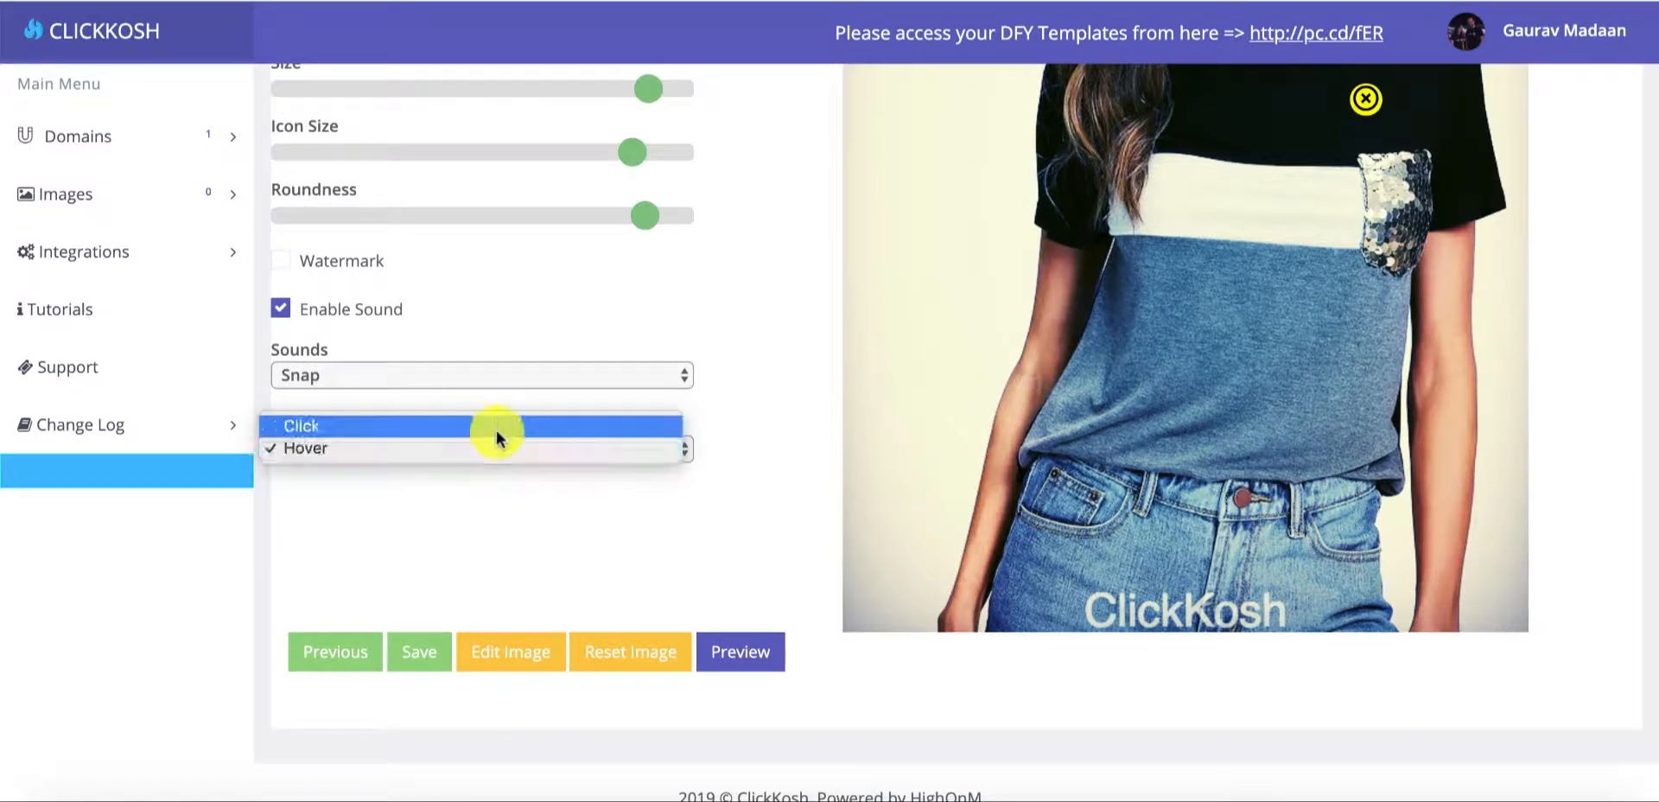
left_click(496, 428)
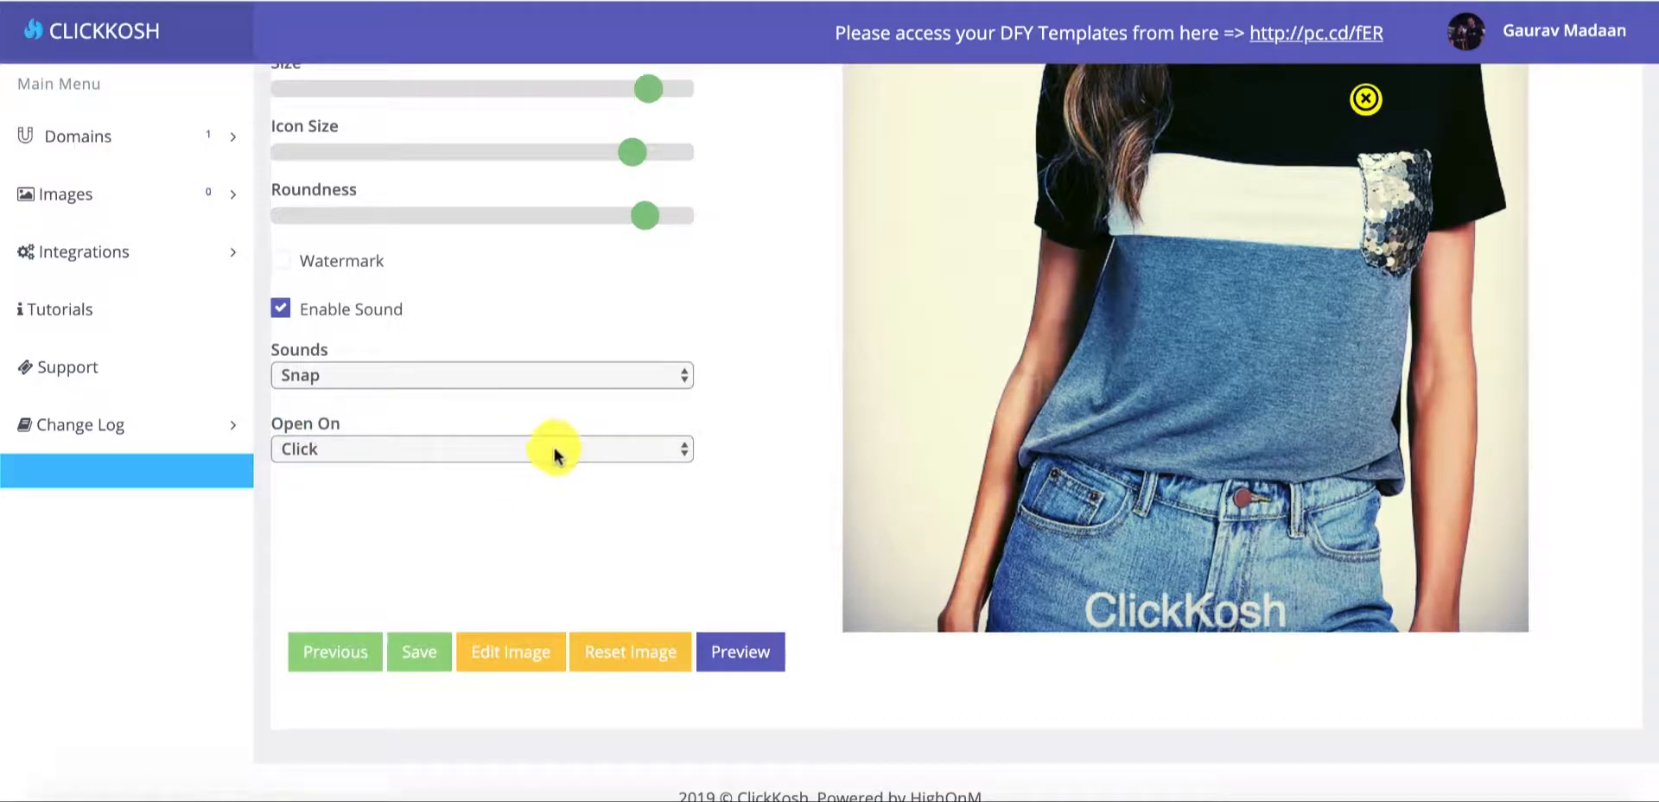
Step: Preview the shoppable image and open the T-shirt hotspot to check its full product card
left_click(740, 638)
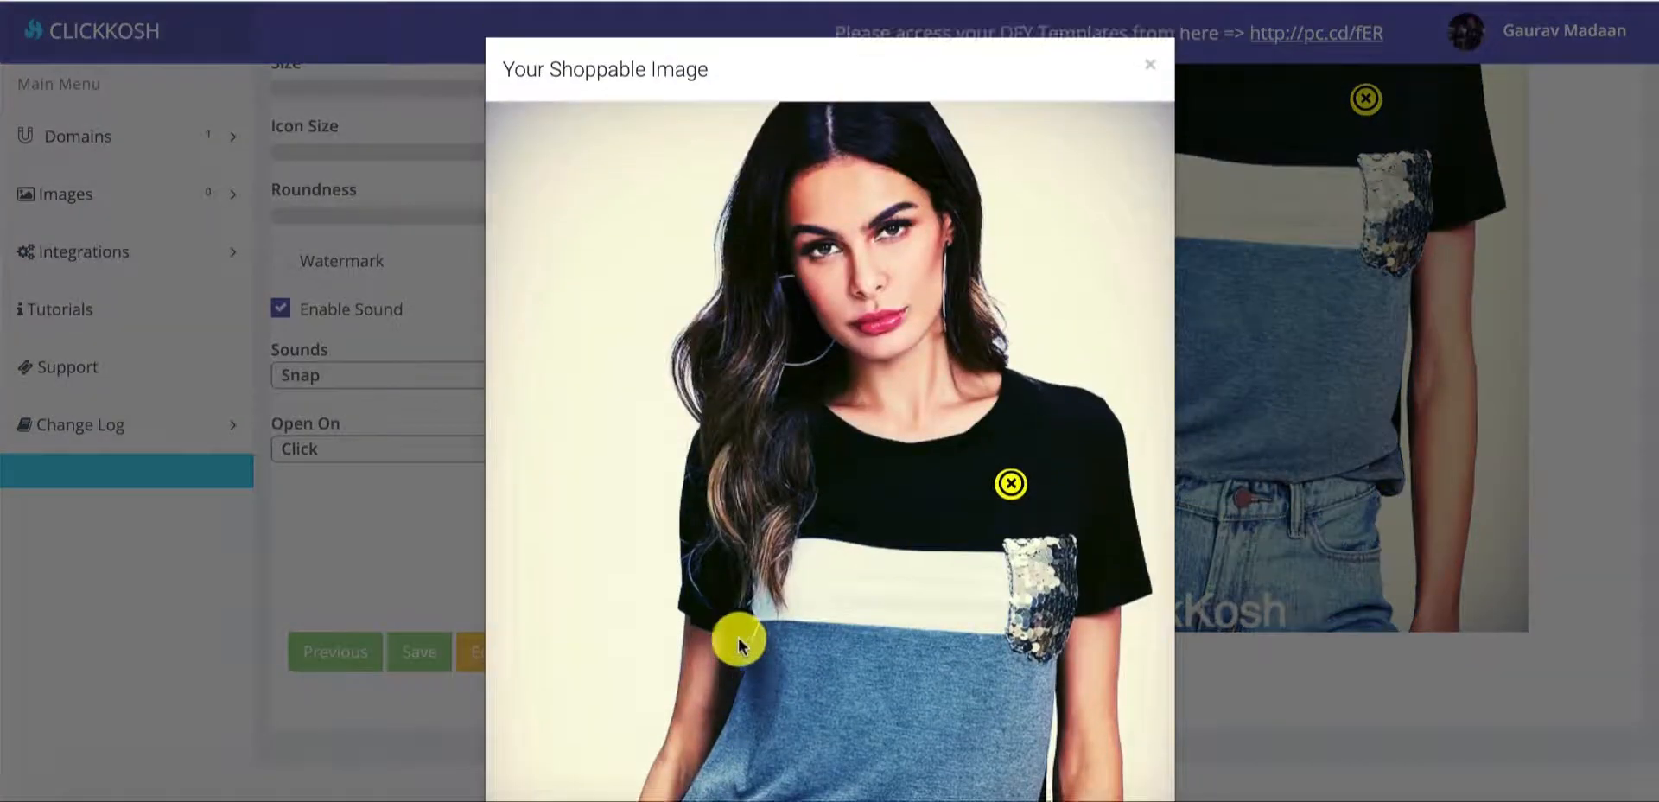
scroll(729, 382, "down", 5)
scroll(726, 380, "up", 5)
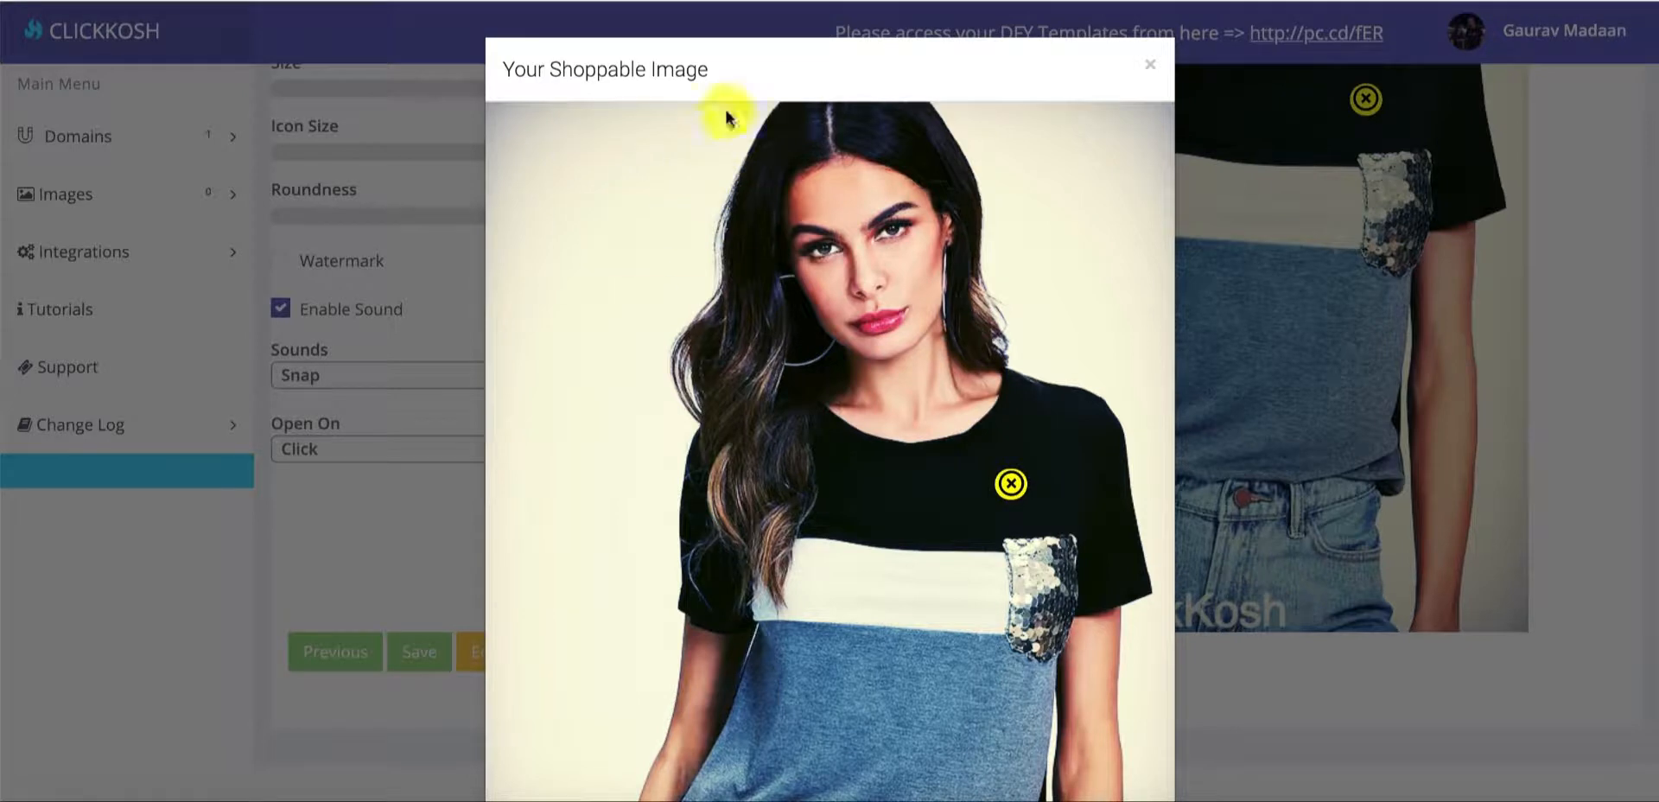
left_click(1011, 483)
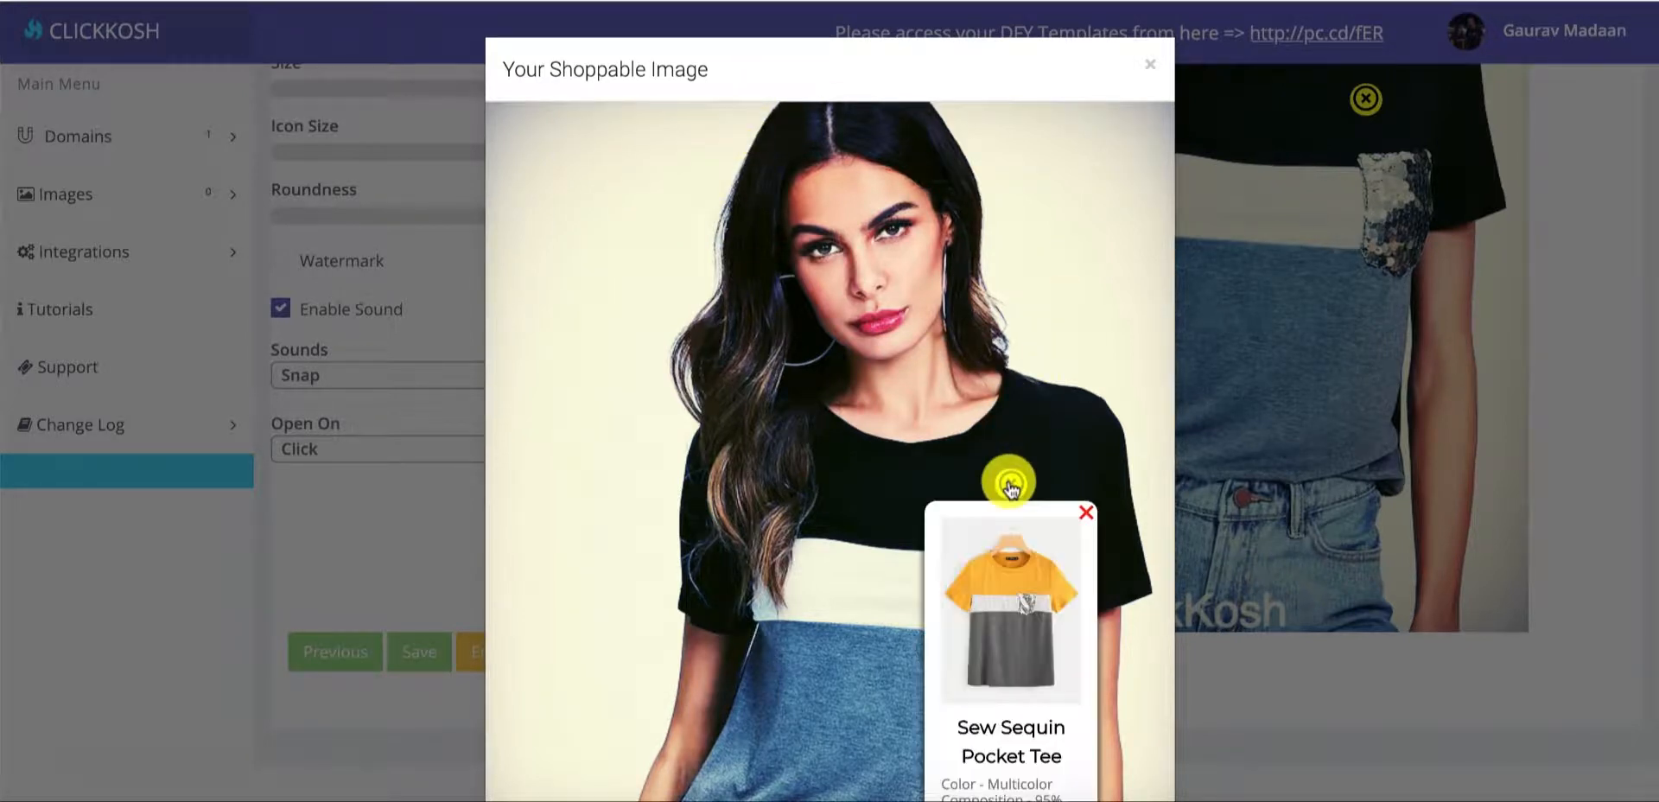
scroll(921, 266, "down", 4)
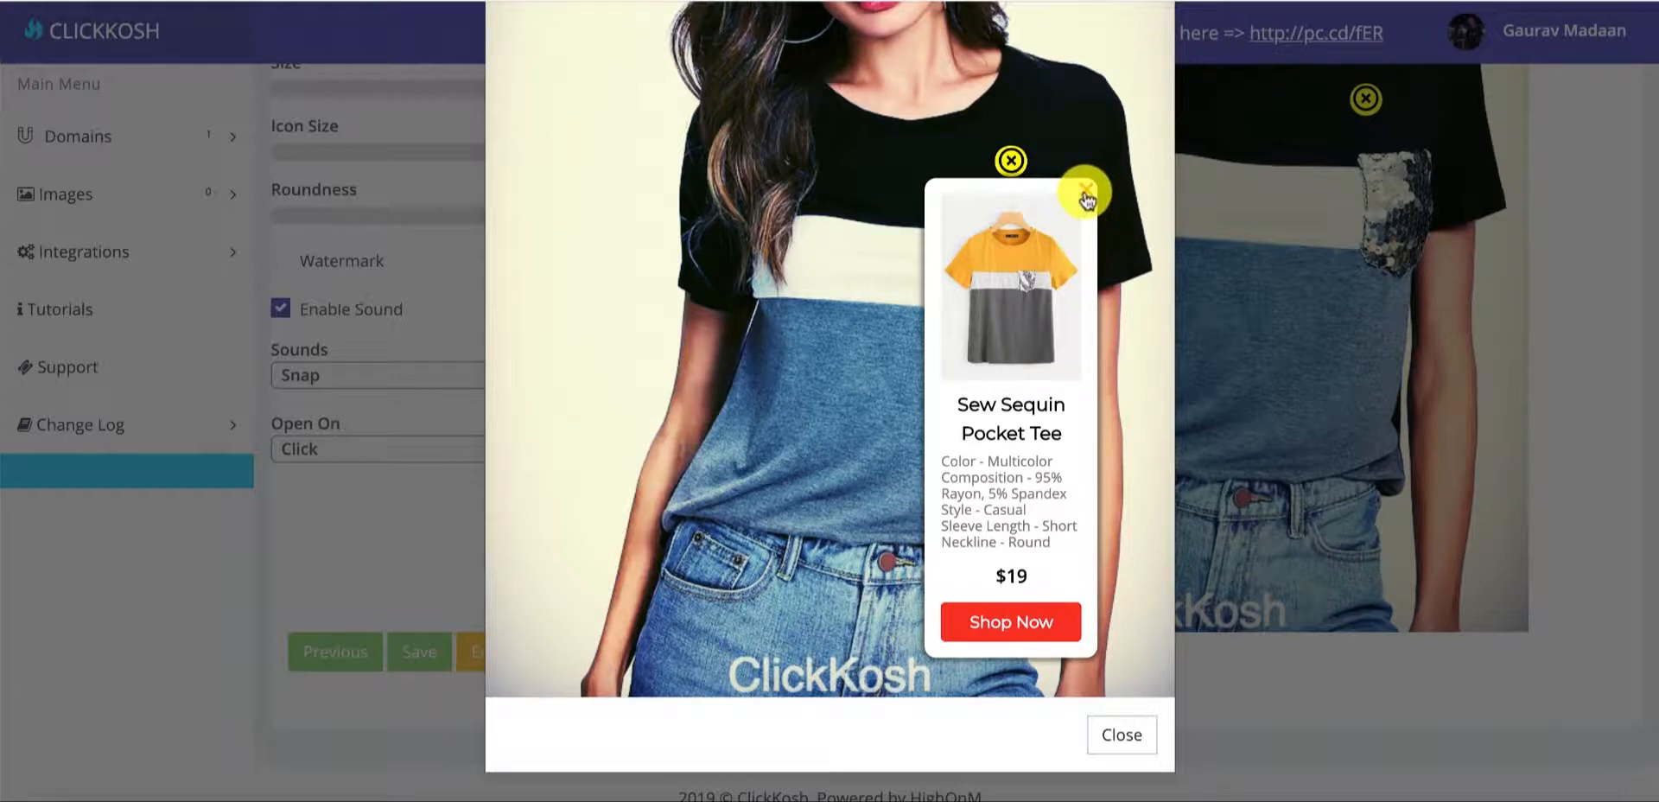
Step: Follow the product card's Shop Now link to check the SHEIN product page, return to ClickKosh and exit the preview
left_click(1011, 624)
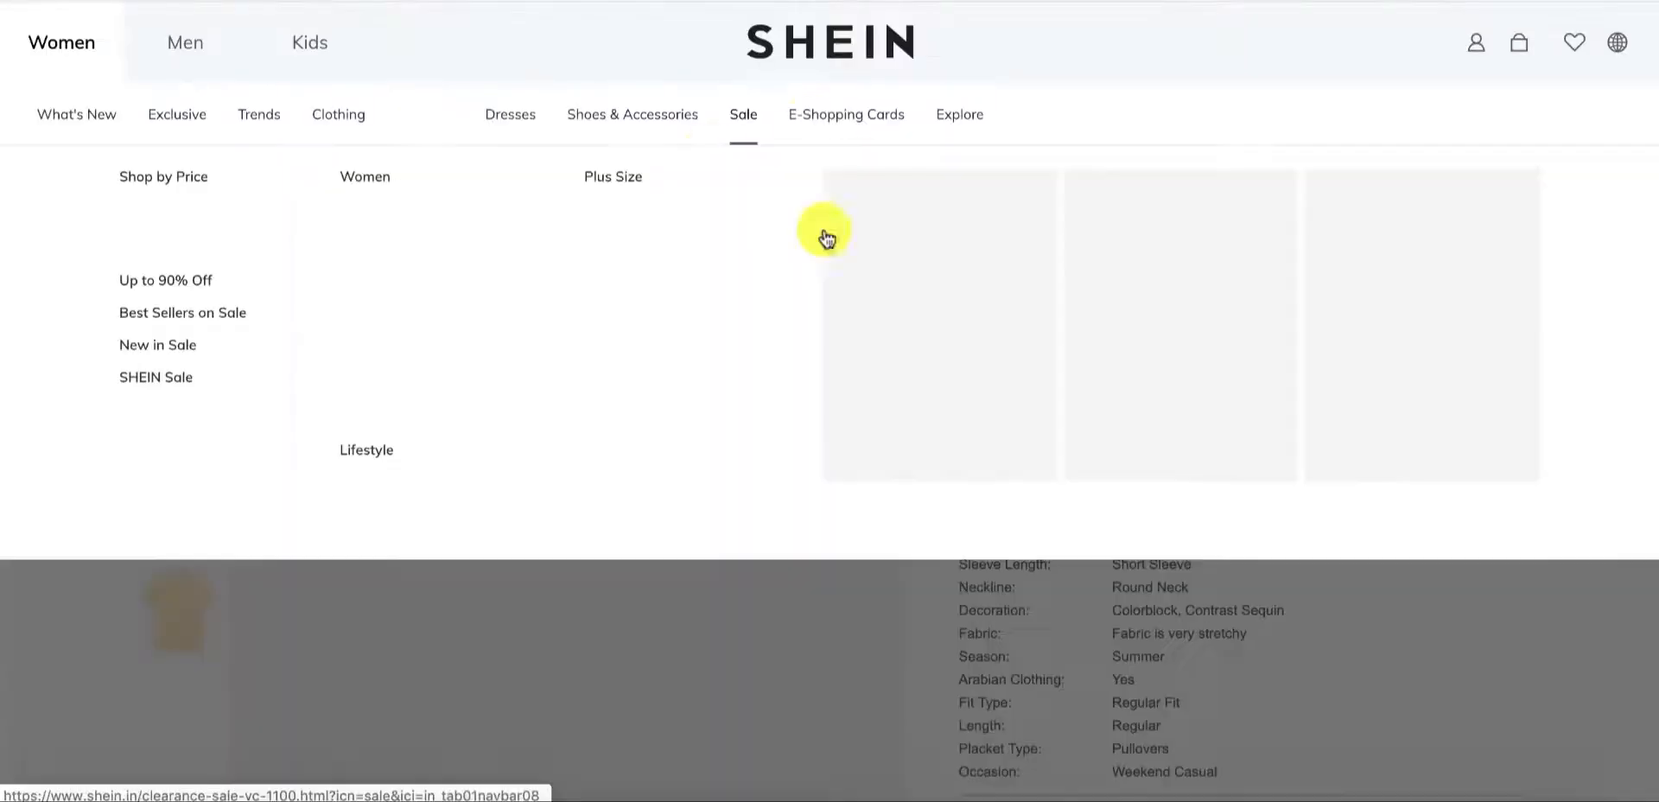
scroll(475, 648, "down", 4)
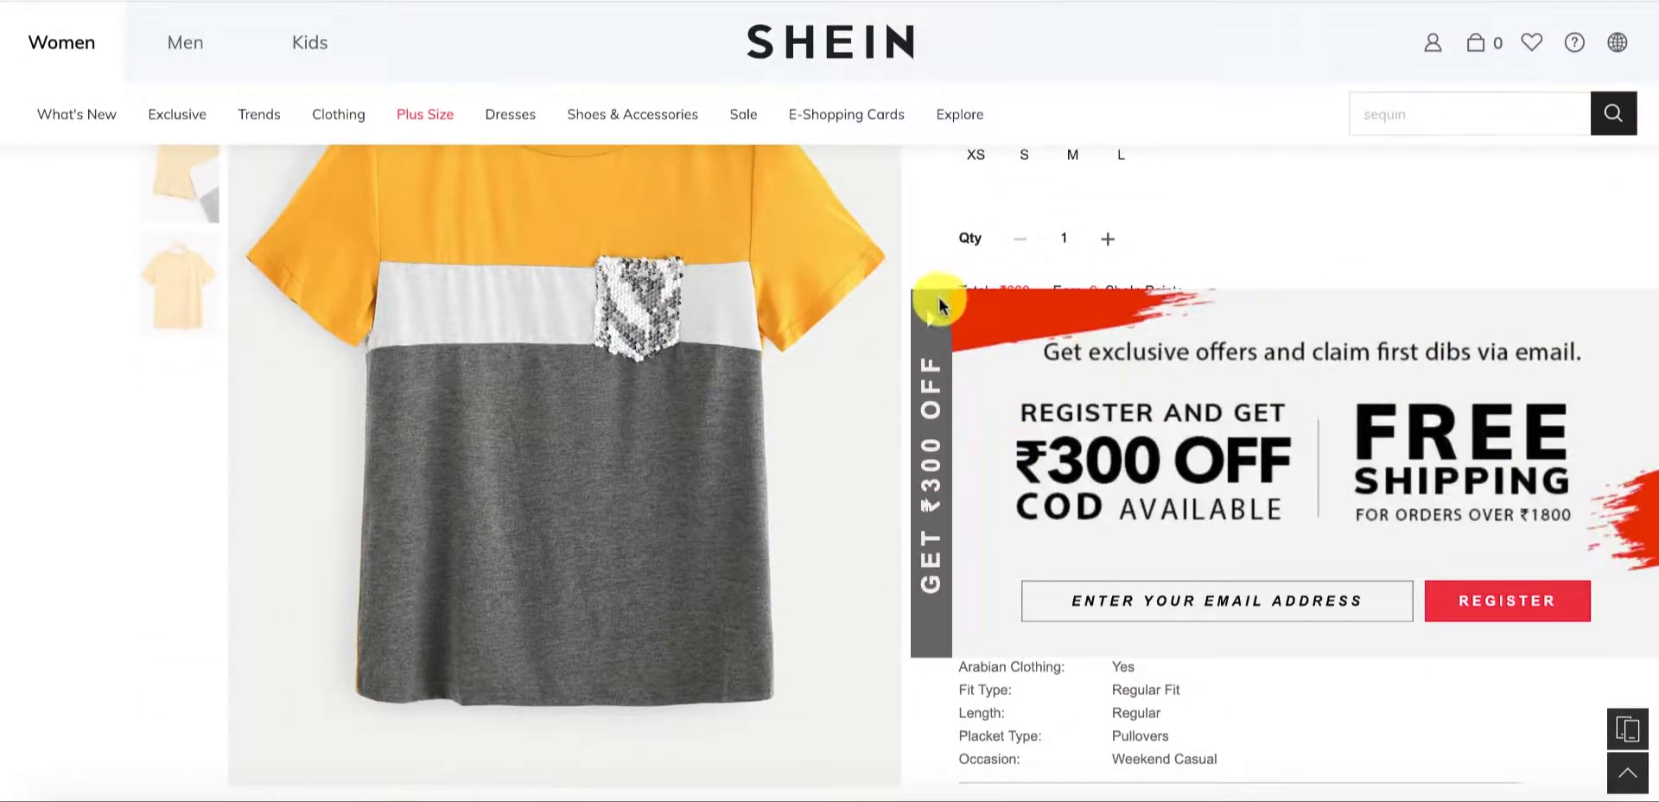
left_click(932, 318)
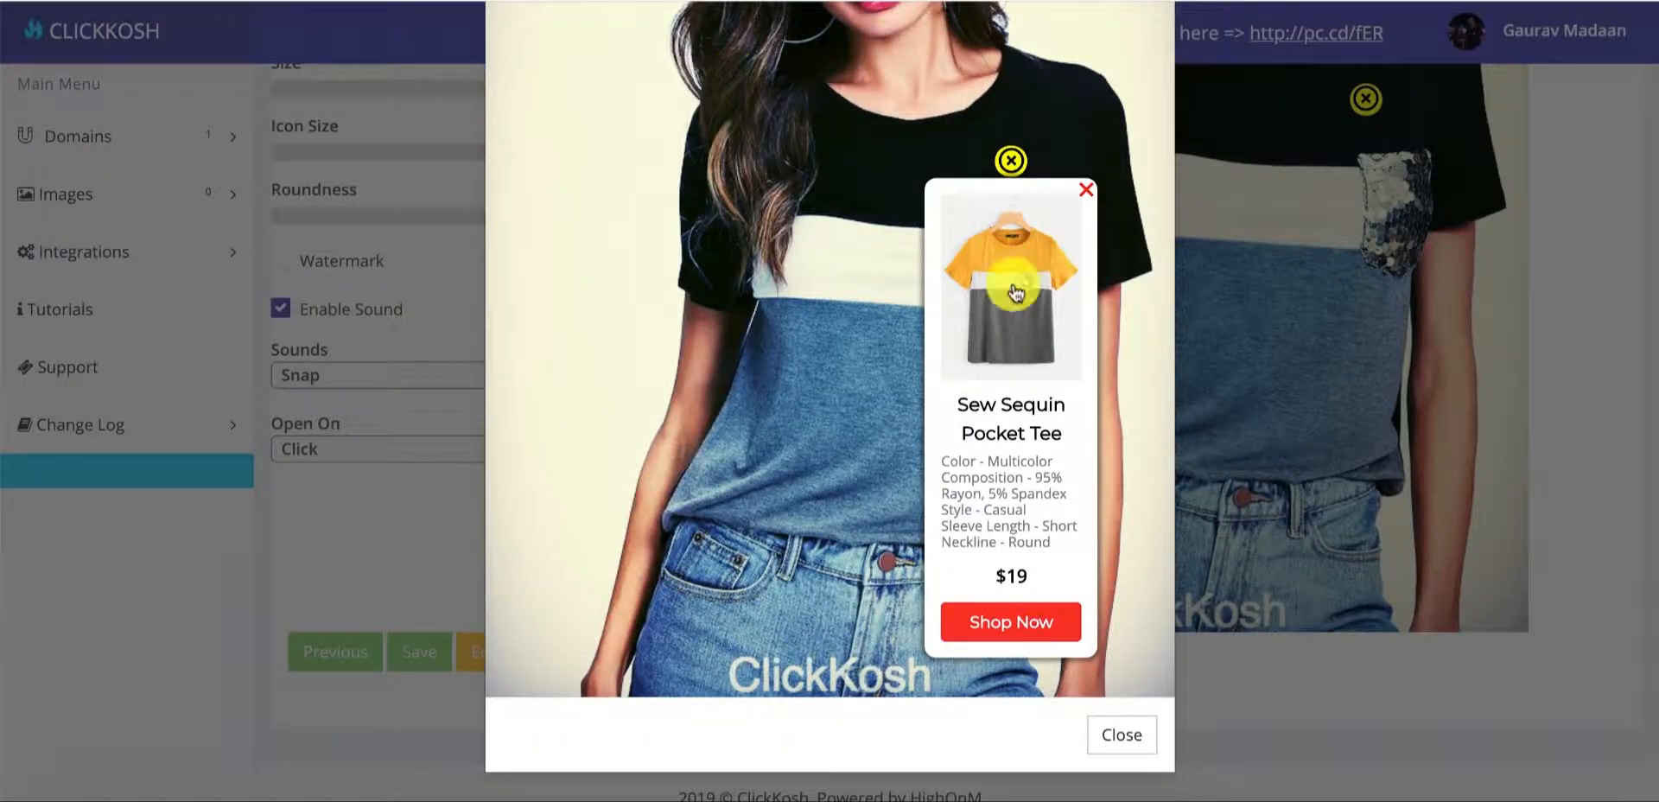
scroll(994, 259, "up", 4)
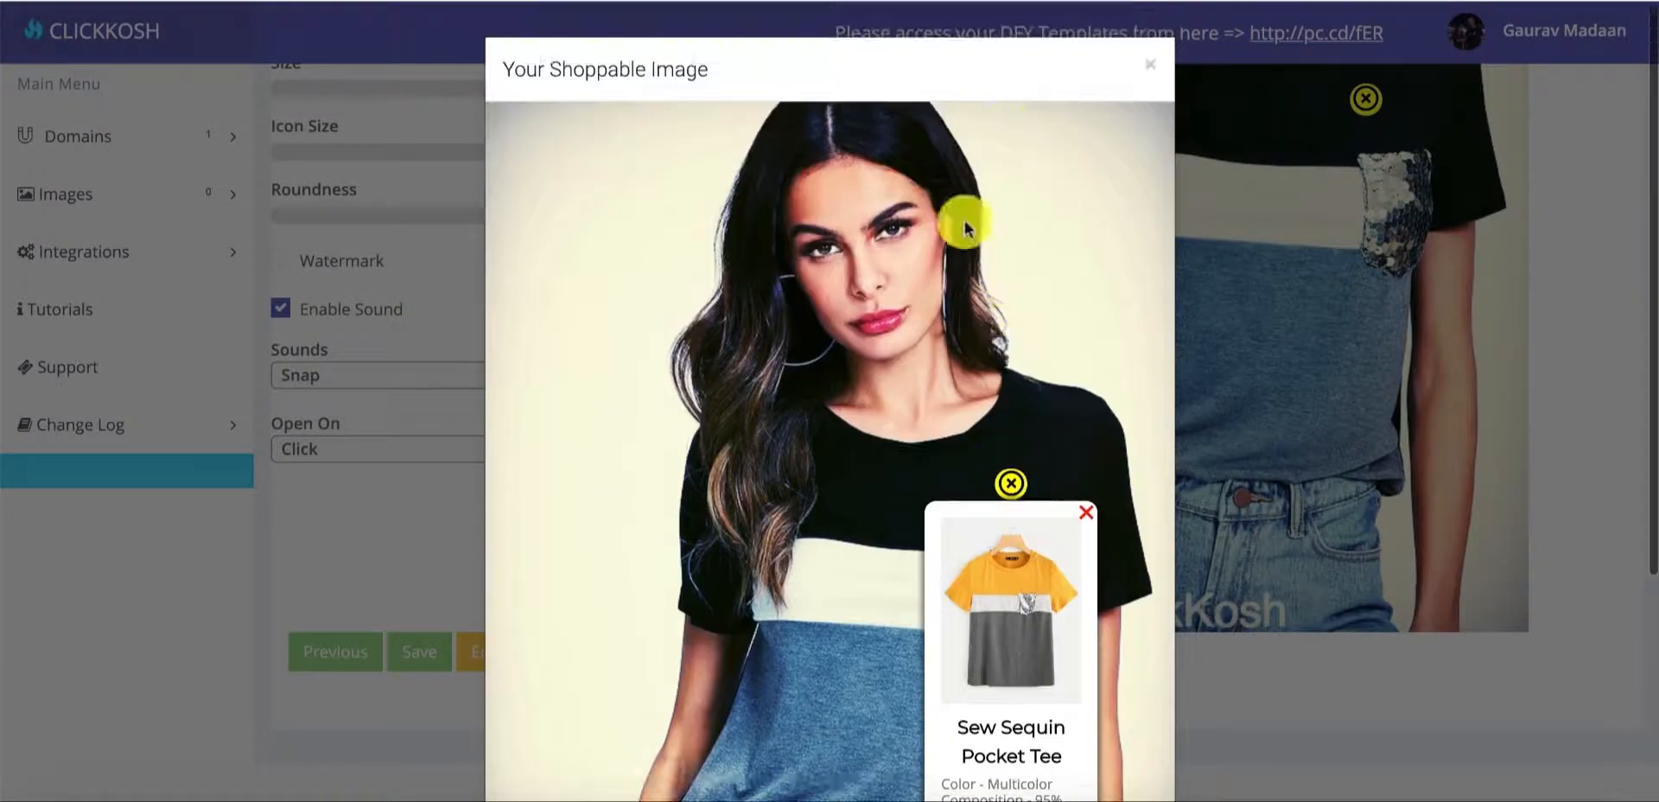
left_click(1150, 65)
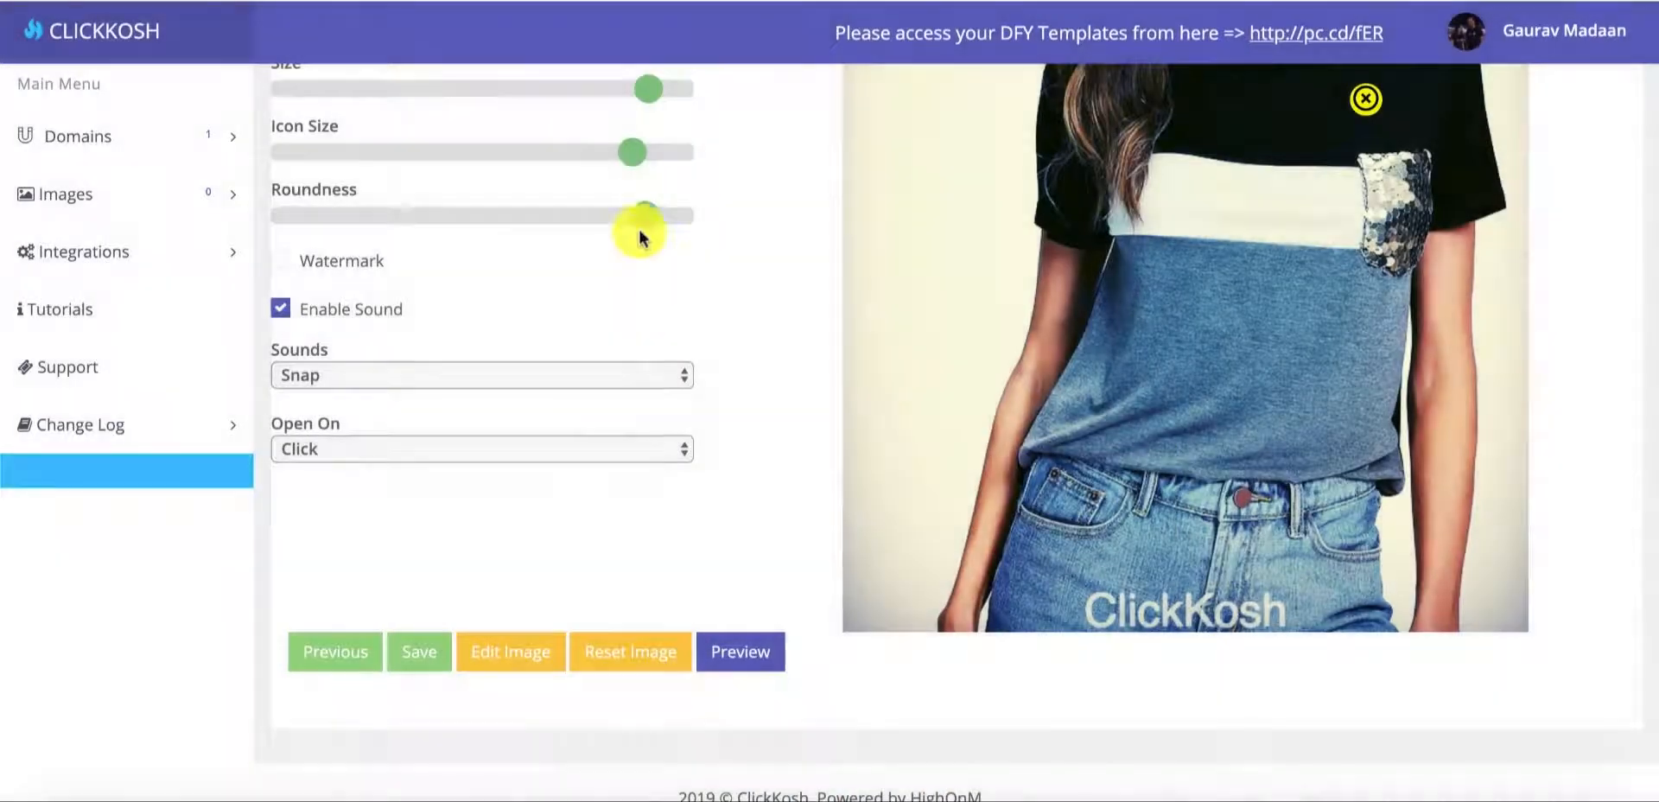
Step: Place three extra hotspots on the blue lower part of the T-shirt
scroll(623, 237, "up", 3)
scroll(610, 242, "up", 2)
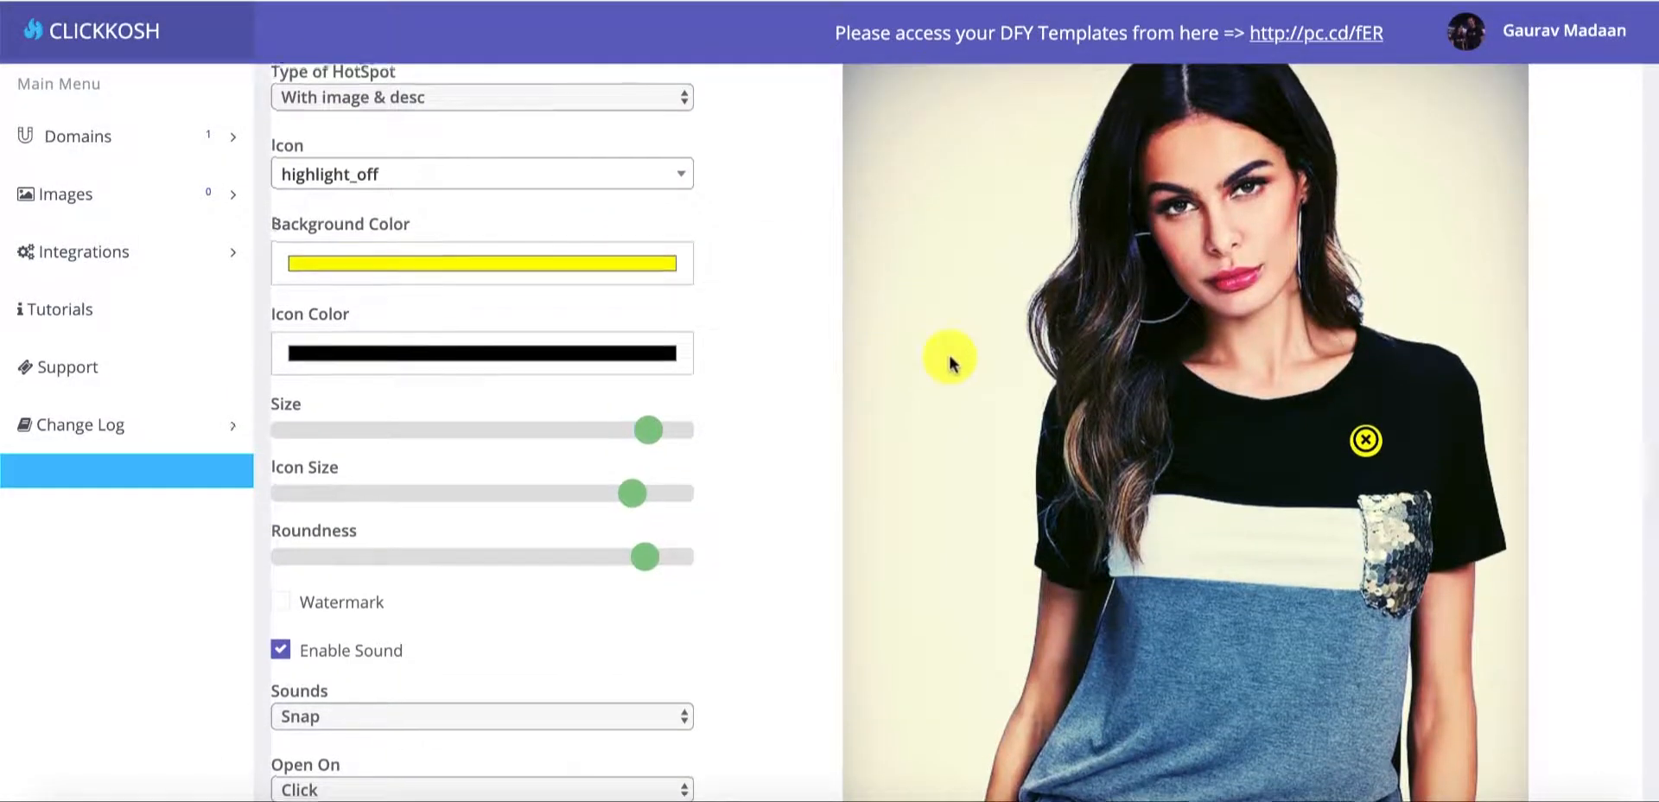
scroll(1053, 430, "down", 3)
left_click(1169, 520)
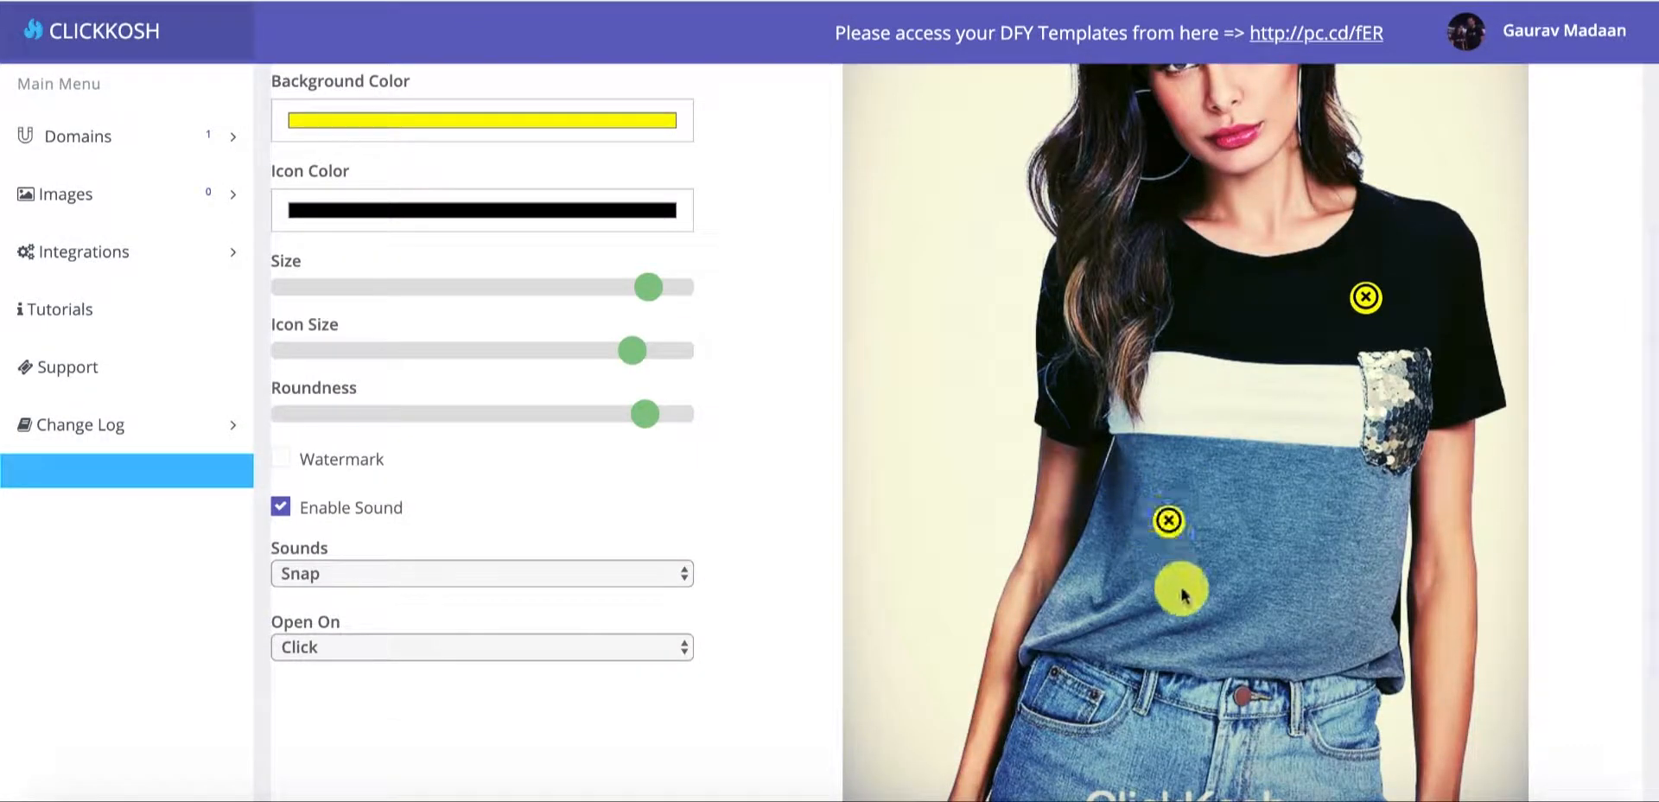
left_click(1307, 543)
scroll(1201, 484, "down", 3)
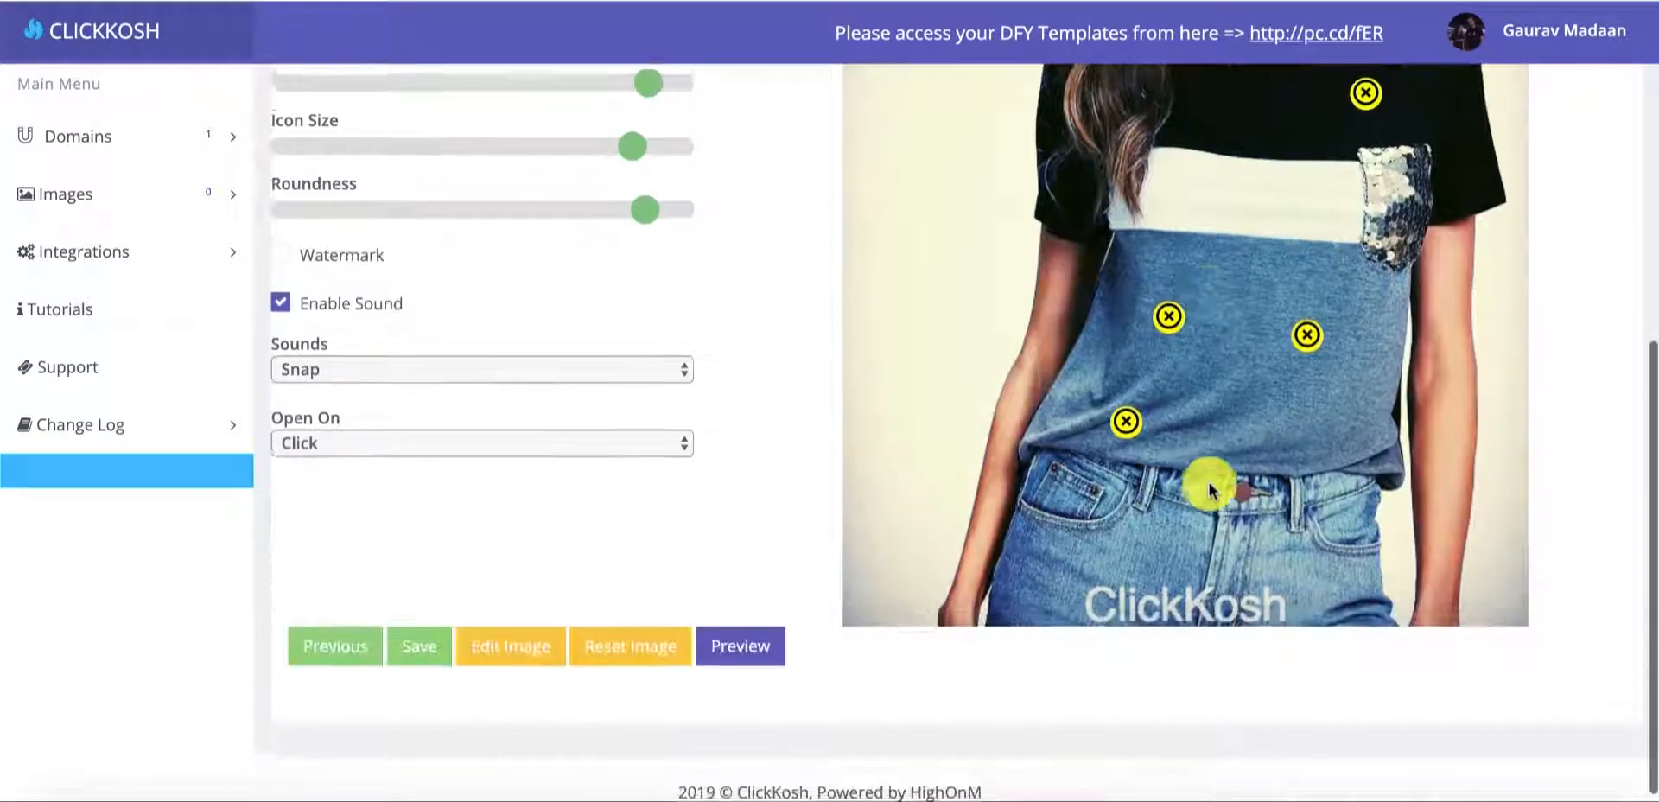
Step: Delete the three extra hotspots from the lower T-shirt, keeping only the one near the shoulder
left_click(1123, 421)
scroll(1137, 484, "down", 5)
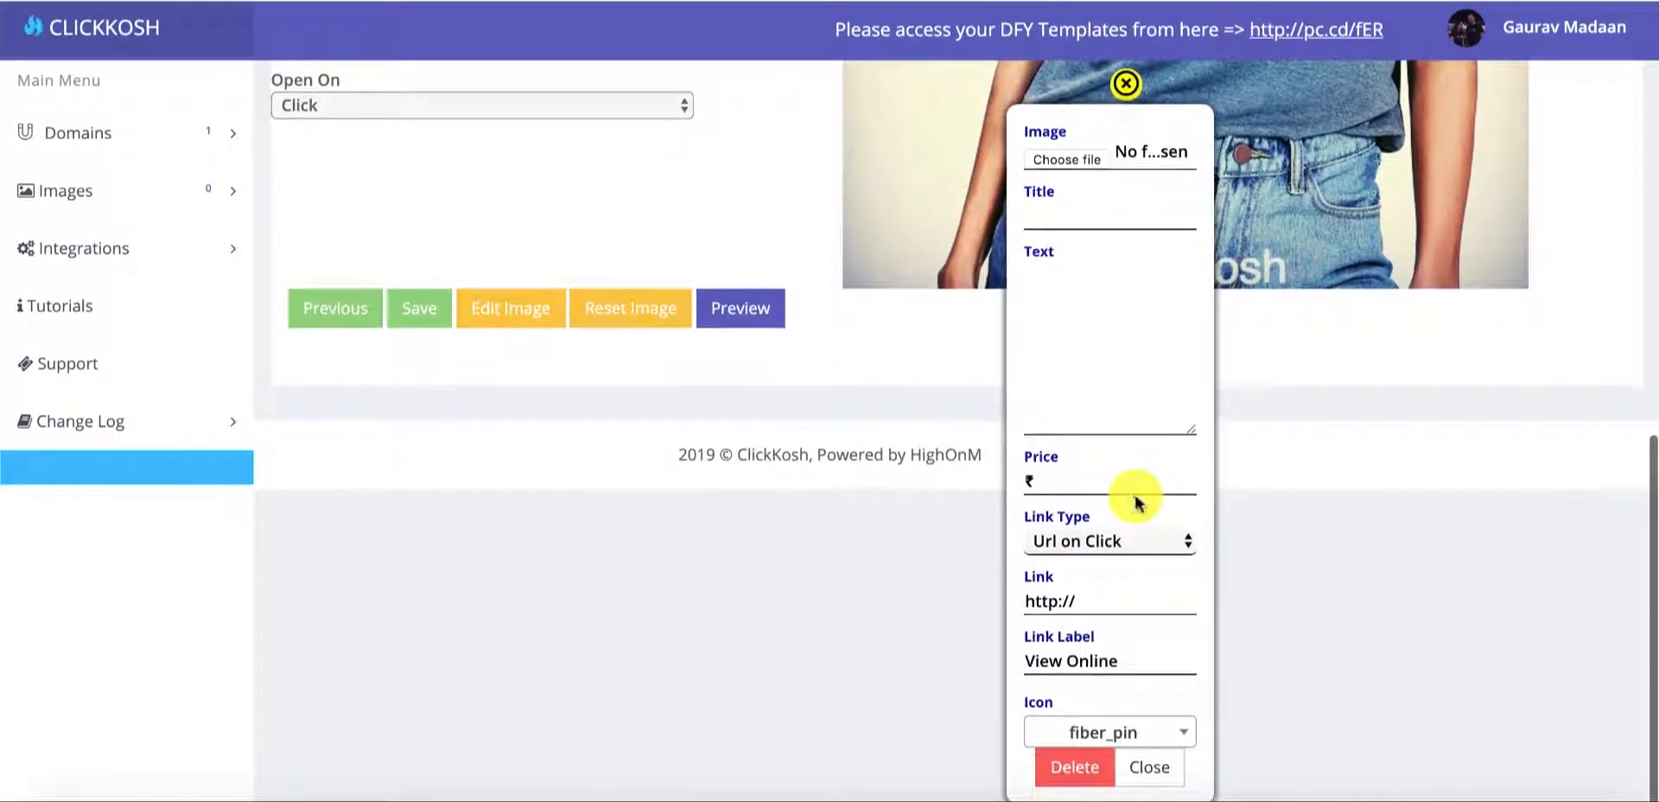
left_click(1070, 775)
left_click(1302, 307)
scroll(1304, 322, "down", 3)
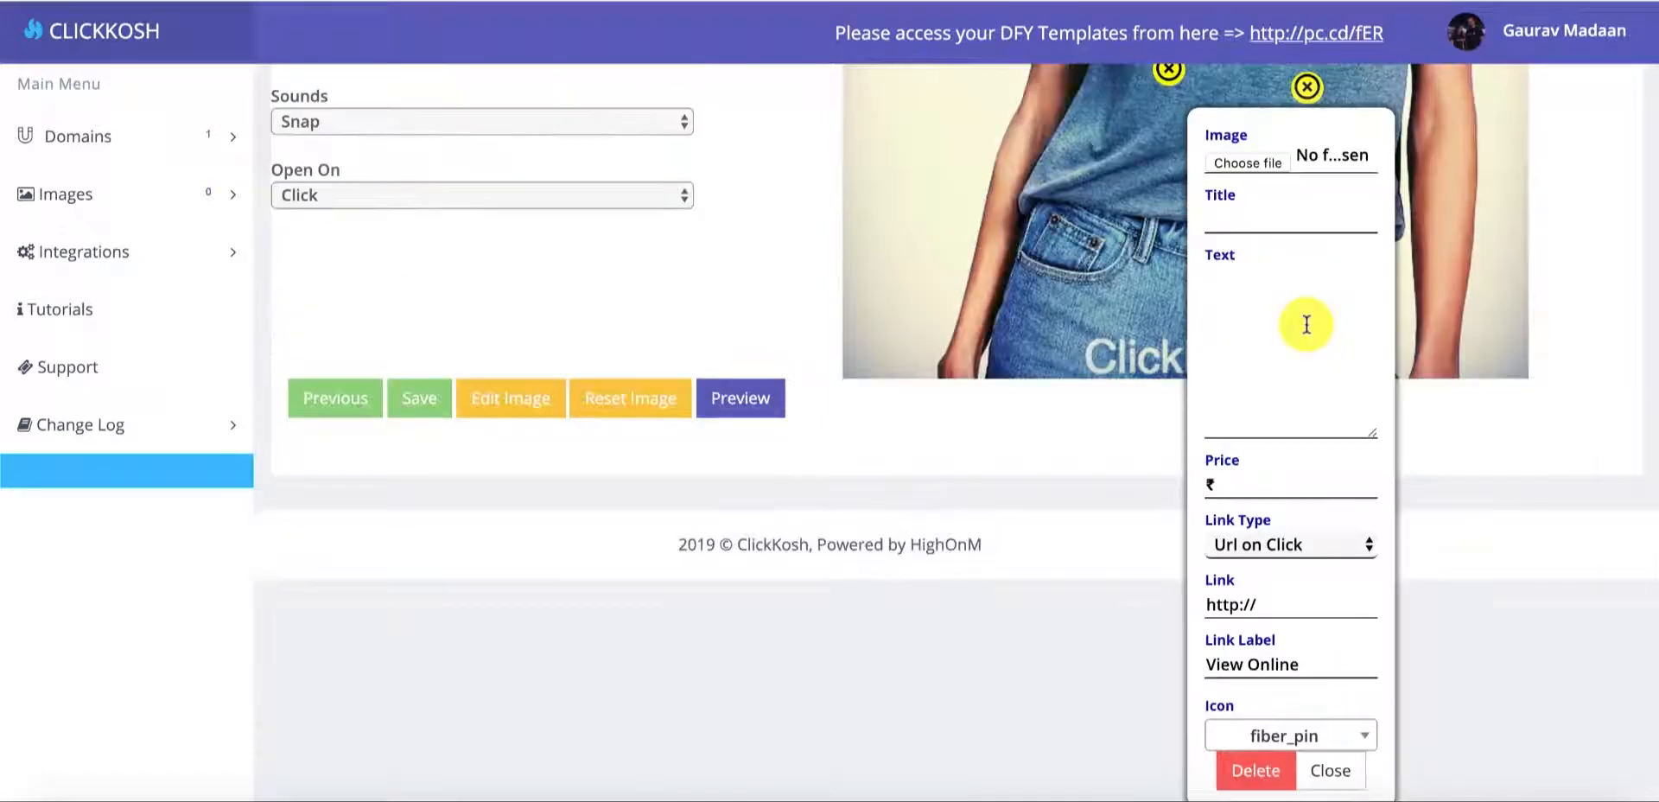
left_click(1236, 774)
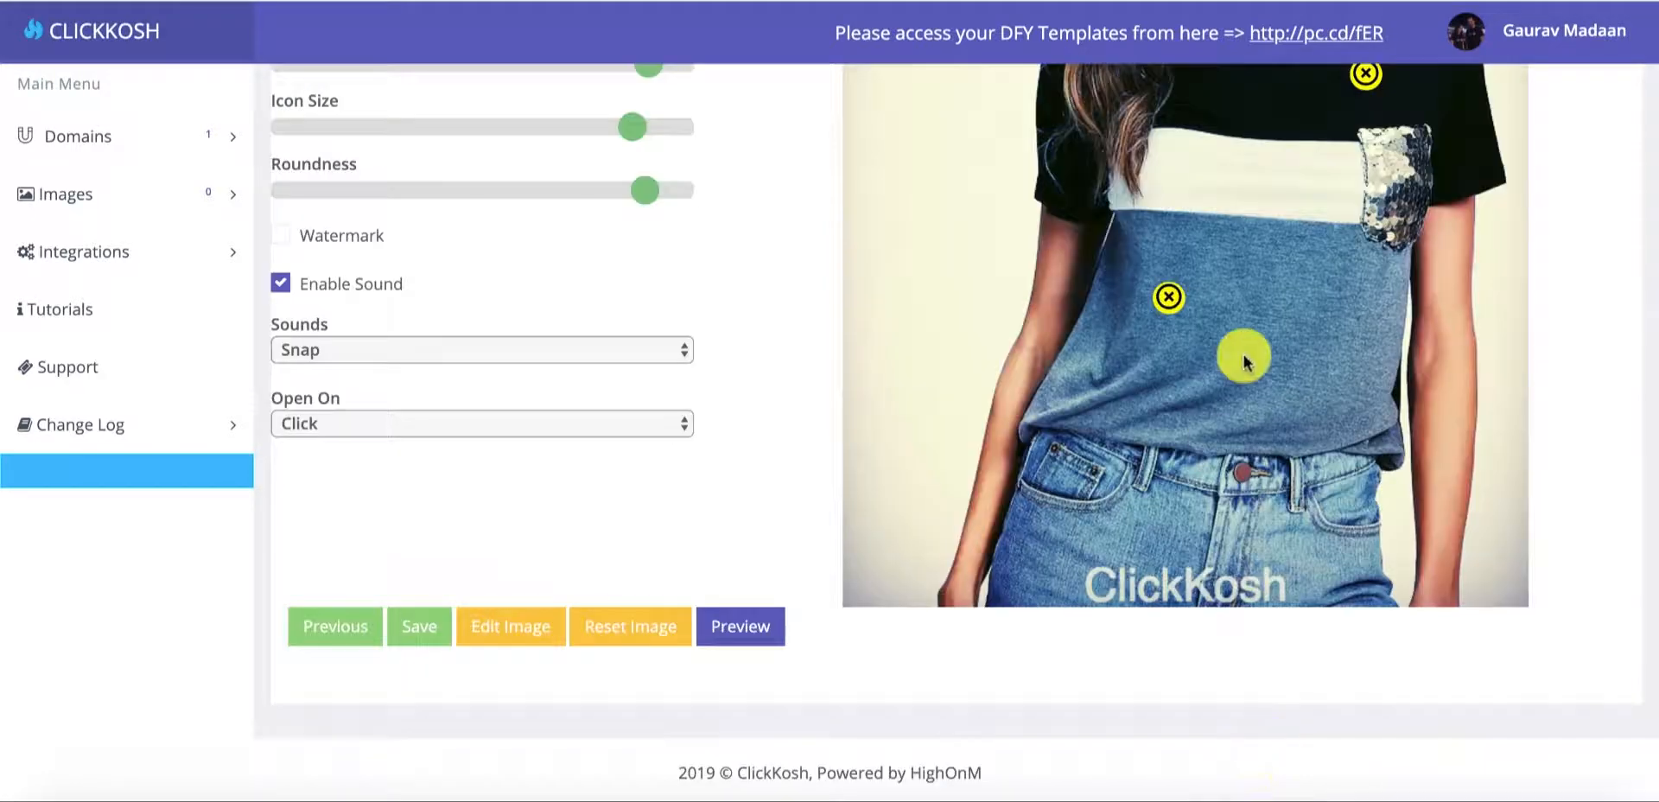
left_click(1168, 297)
scroll(1170, 302, "down", 3)
left_click(1110, 764)
scroll(1123, 193, "up", 4)
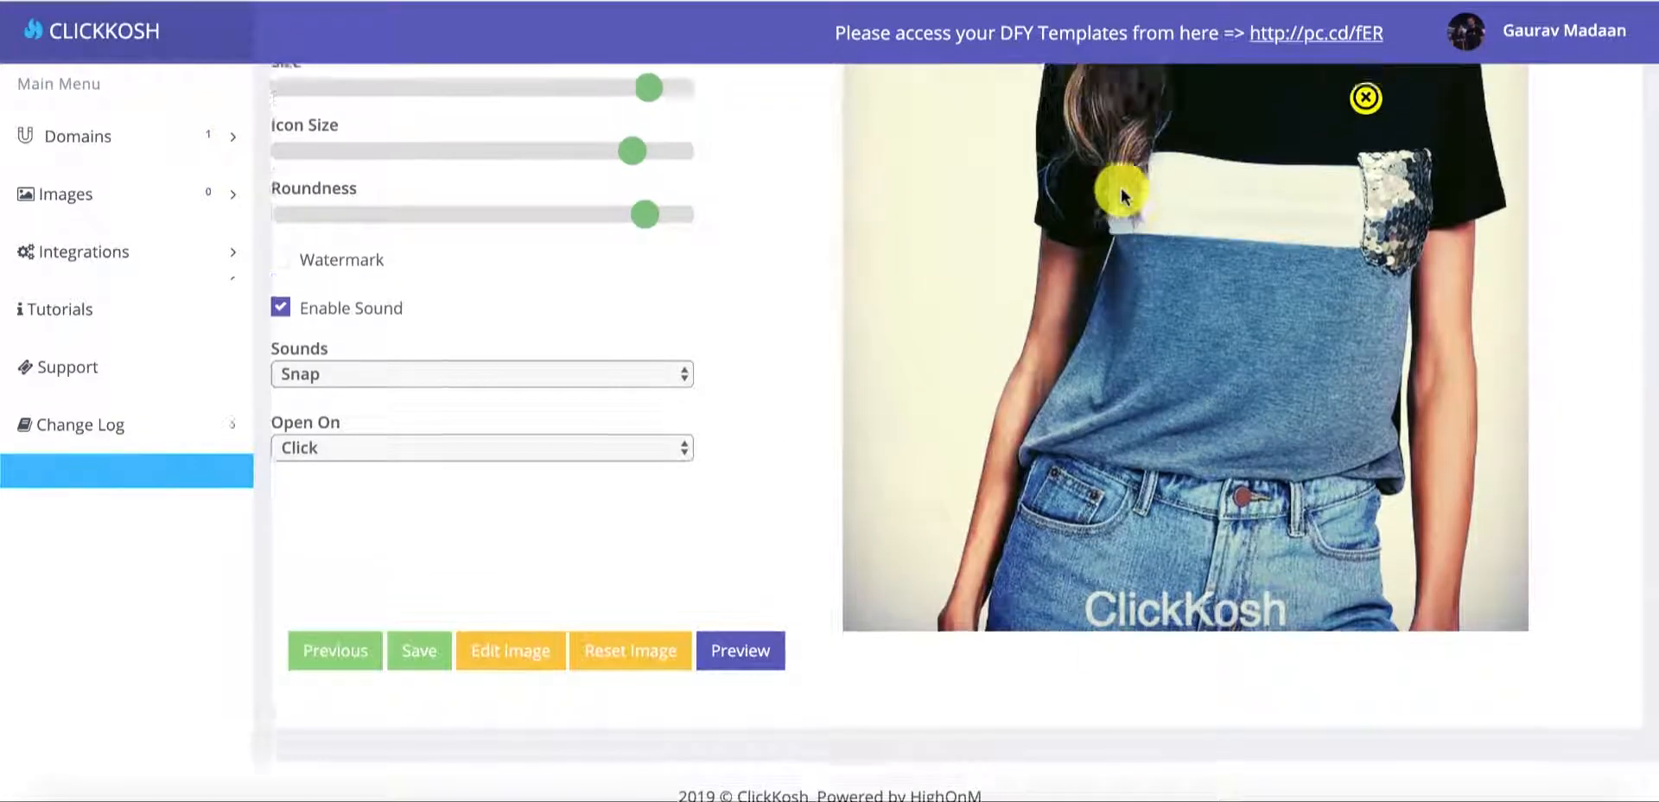
Step: Switch to the ClickKosh demo page and examine the Standard Click and Image Hover hotspot examples
scroll(1040, 218, "up", 2)
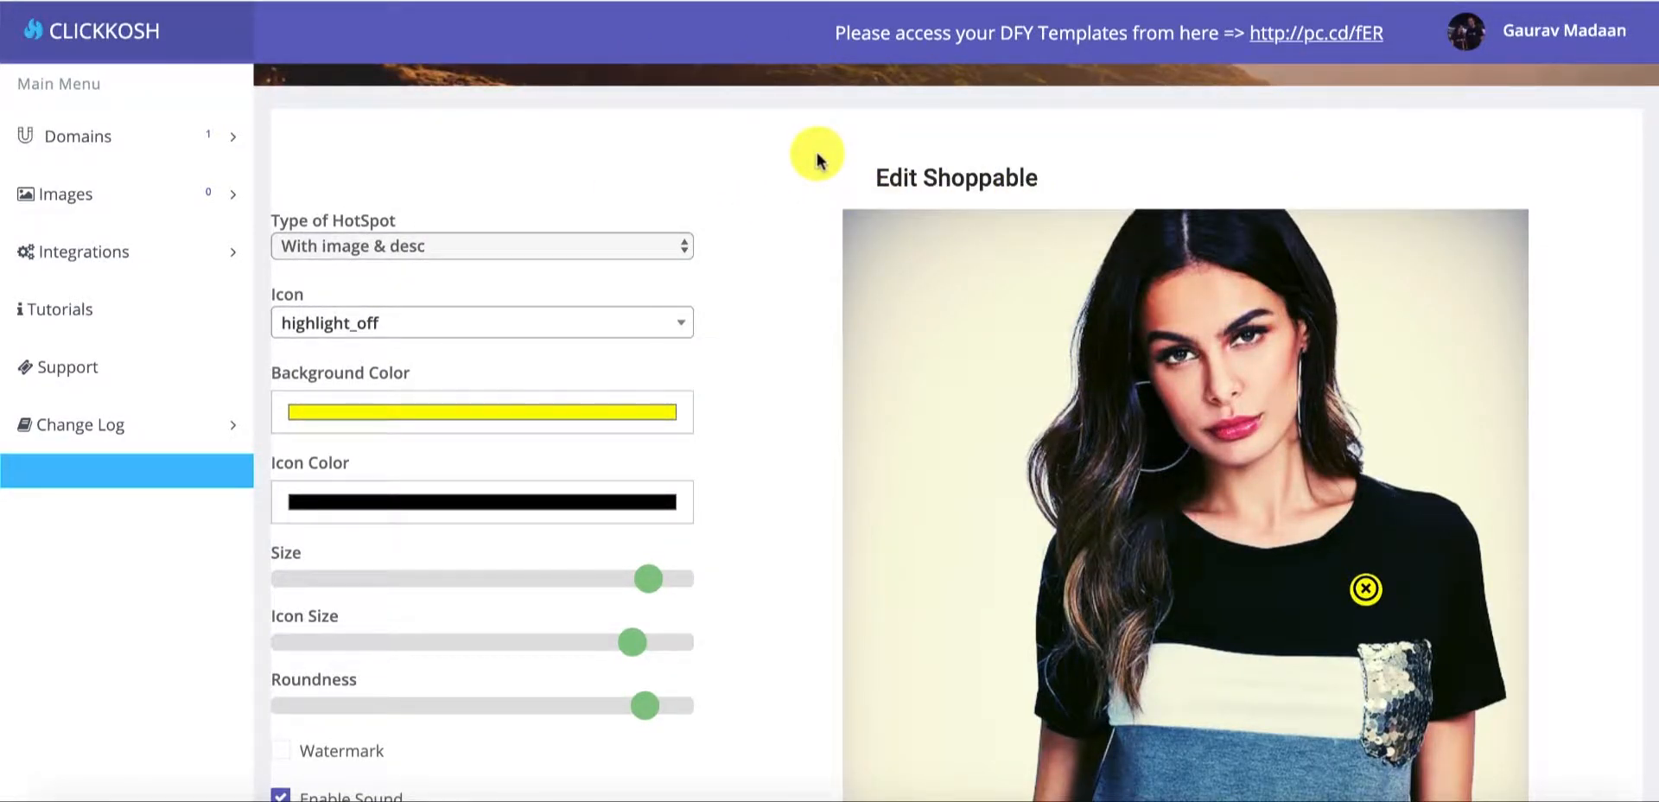
scroll(979, 331, "down", 3)
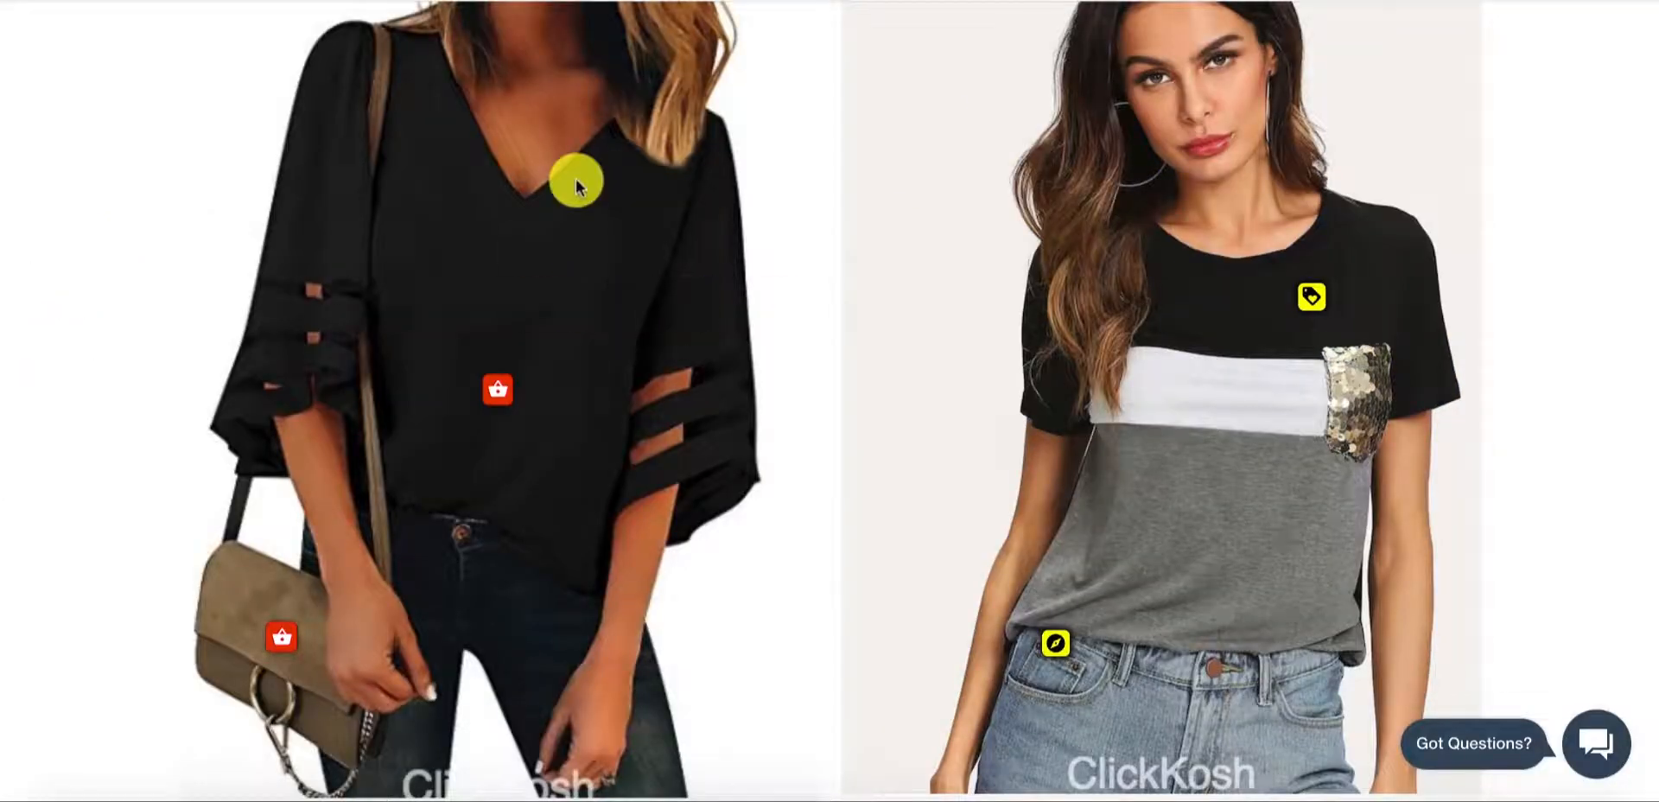
scroll(577, 184, "up", 2)
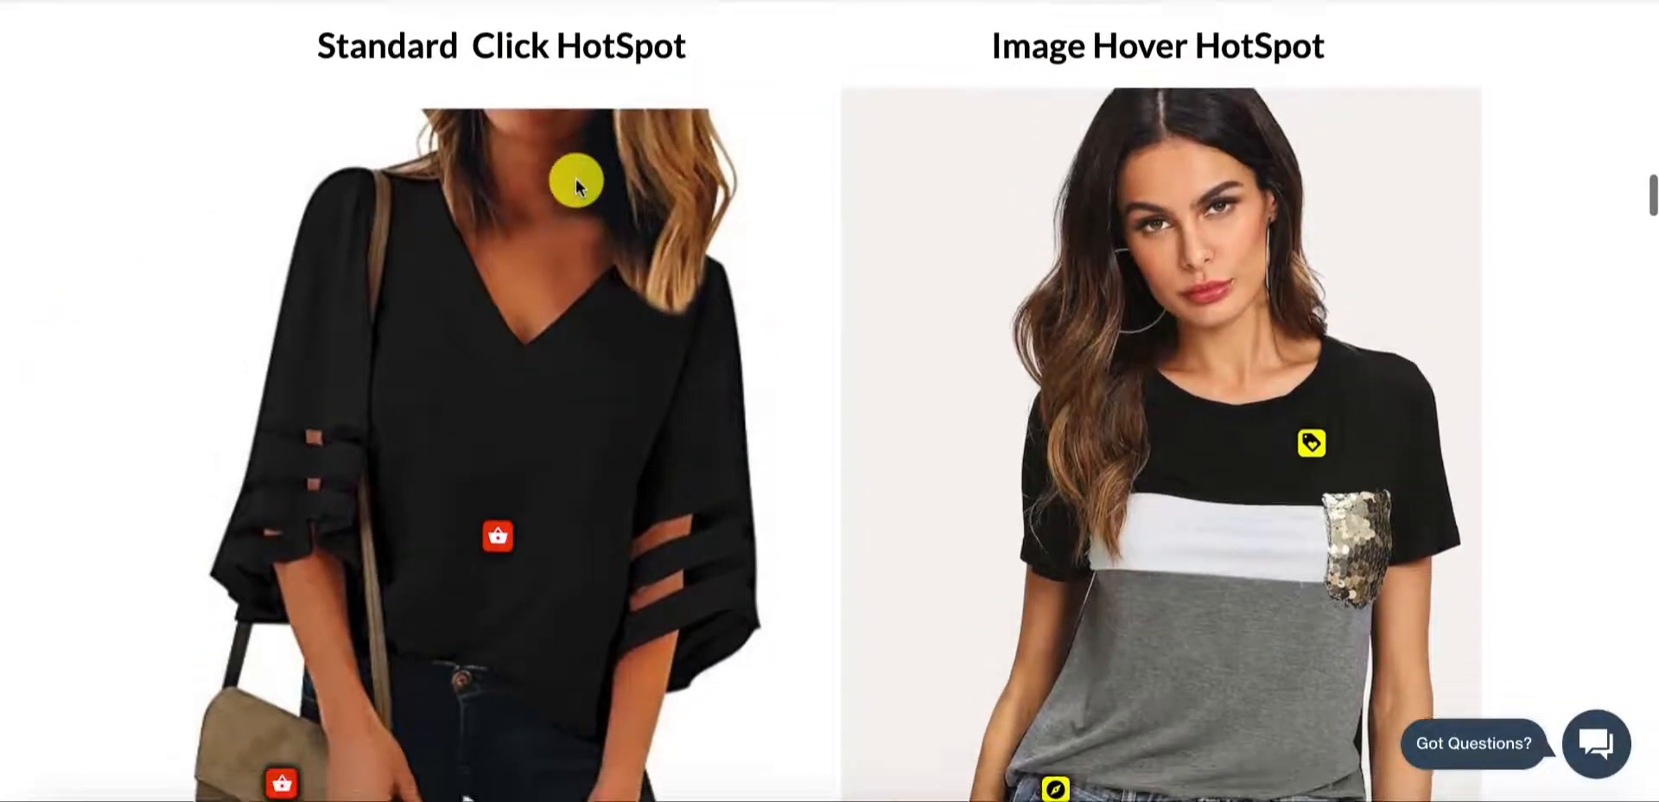
scroll(576, 184, "down", 1)
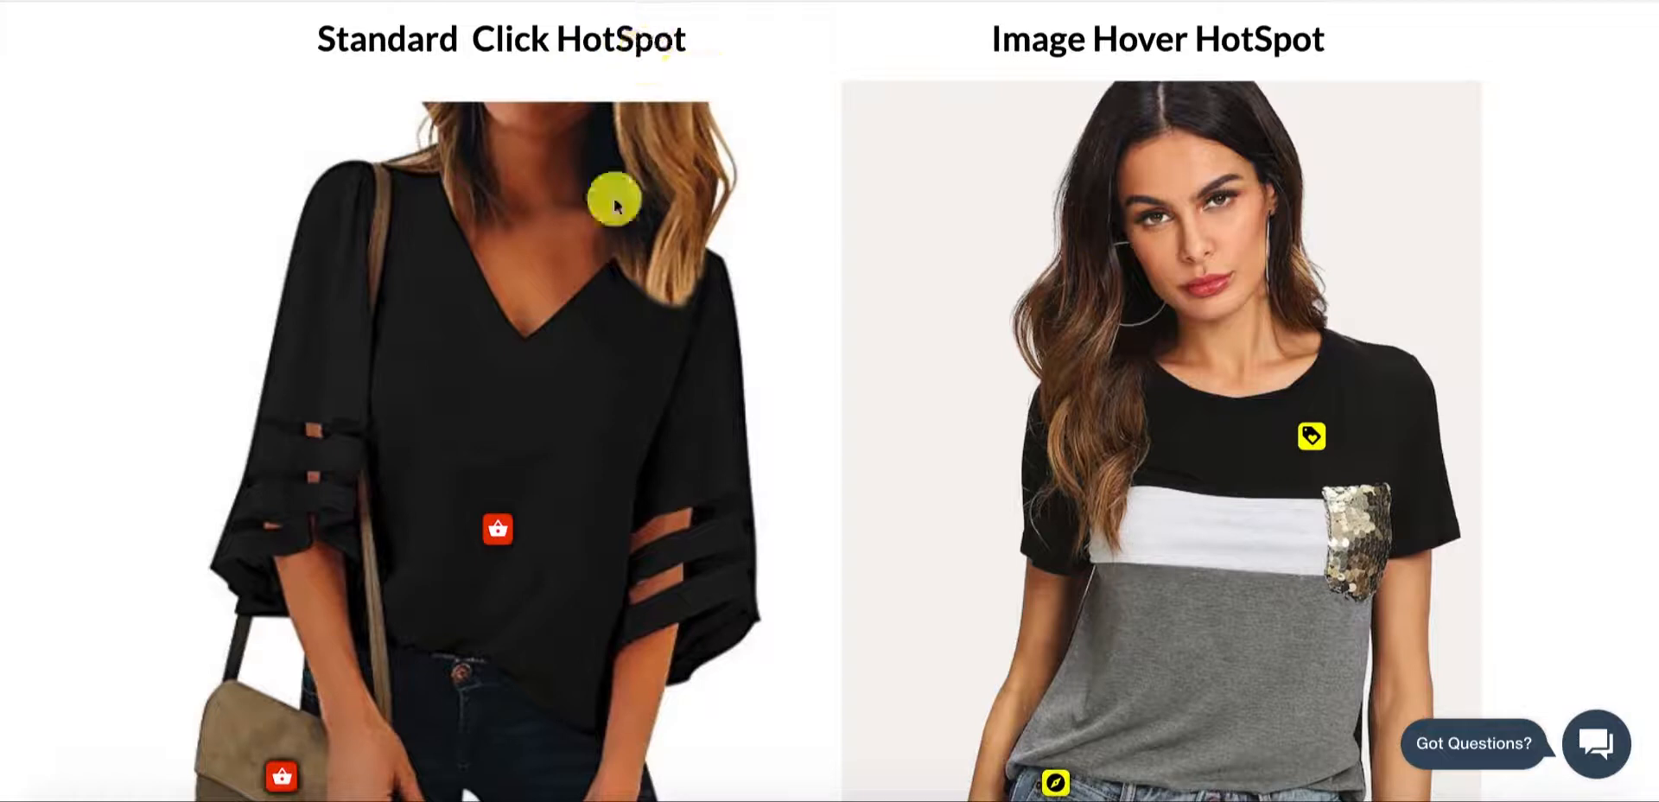
scroll(616, 204, "down", 2)
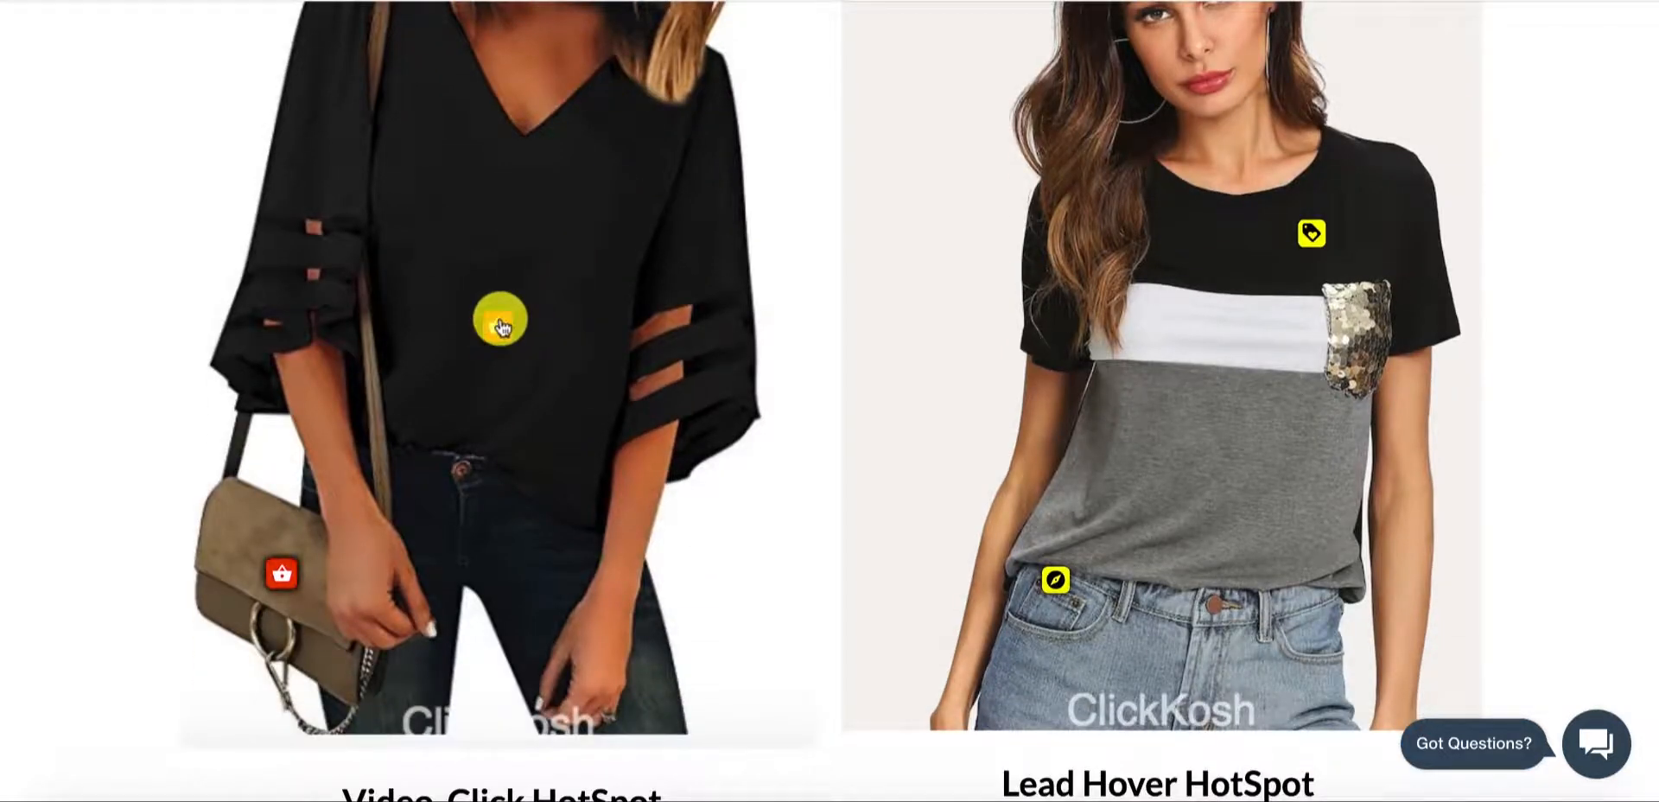